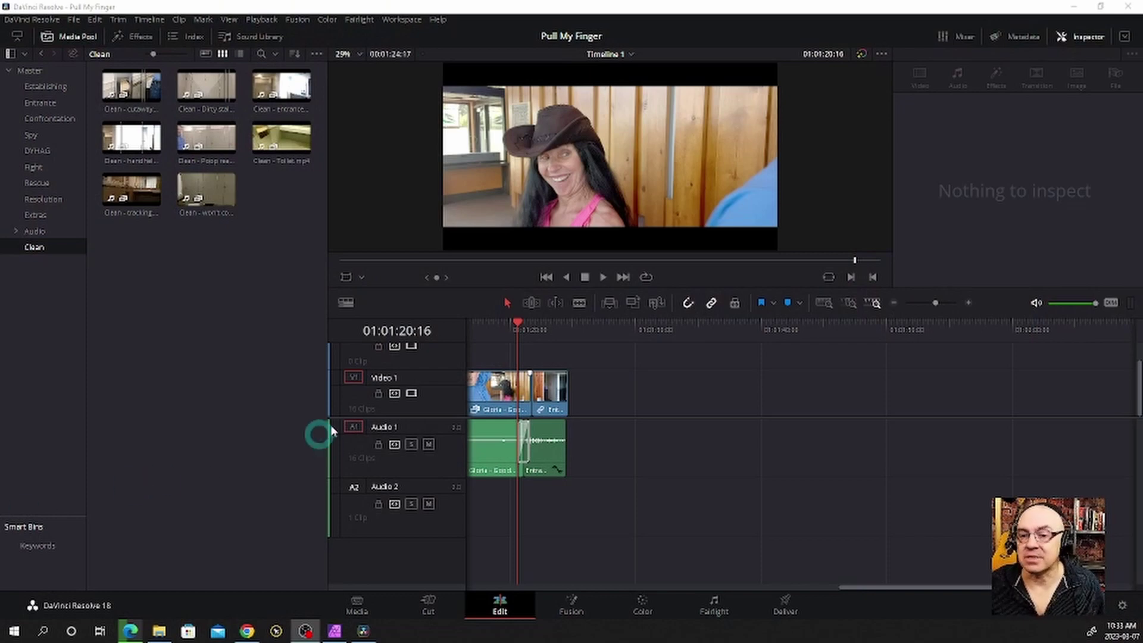
# Replay the timeline from an earlier point and open the Clean bin.
pyautogui.click(536, 334)
pyautogui.press('space')
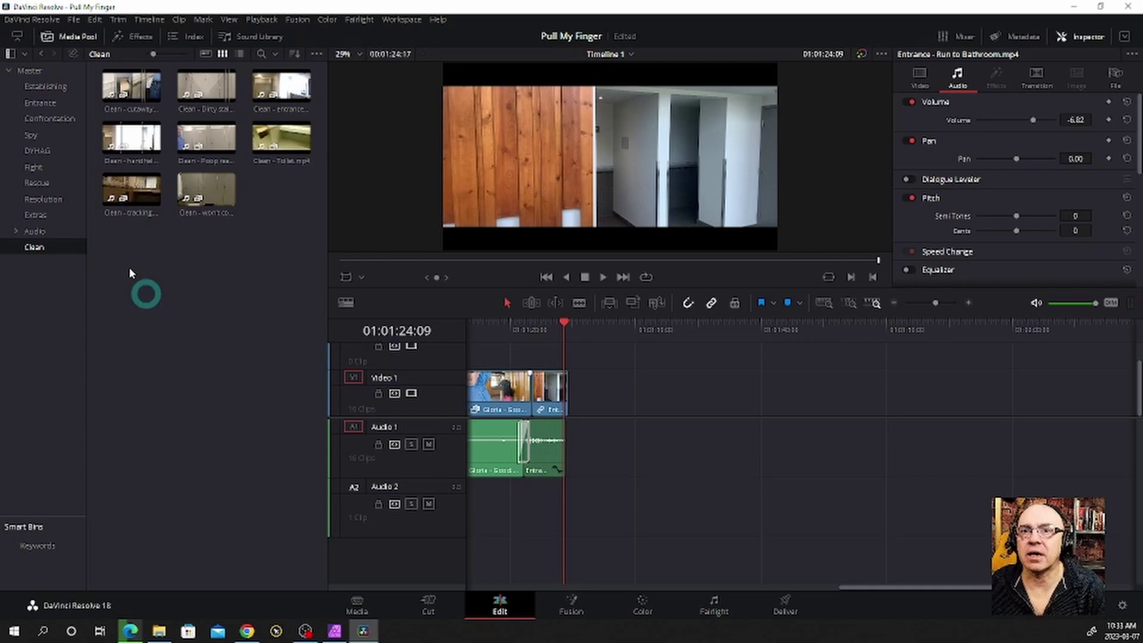
pyautogui.click(19, 72)
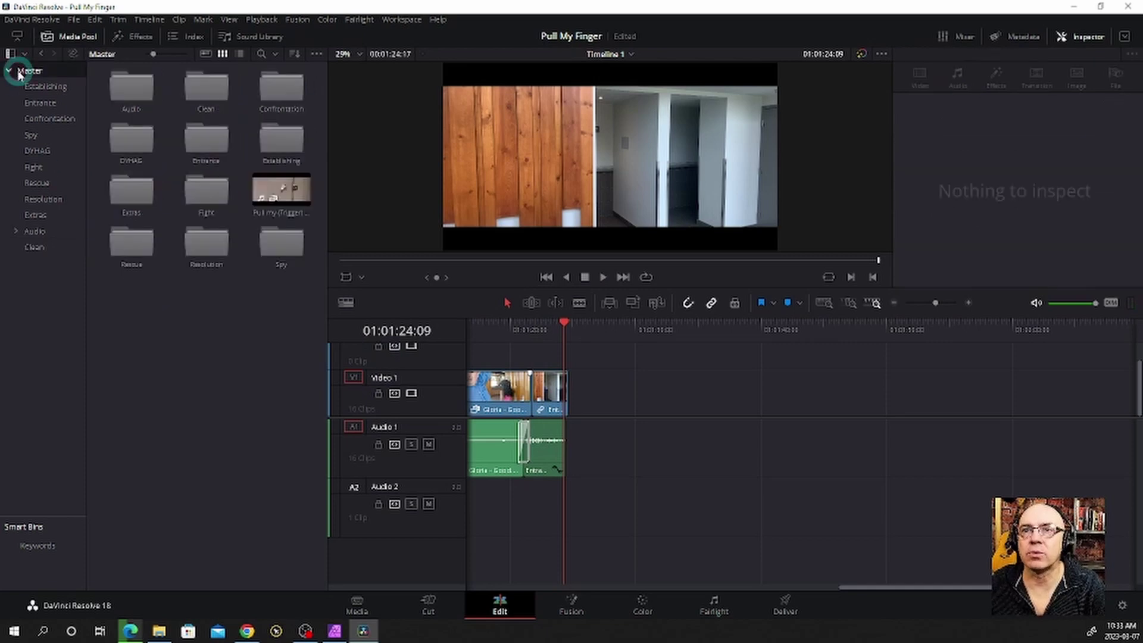
pyautogui.doubleClick(207, 88)
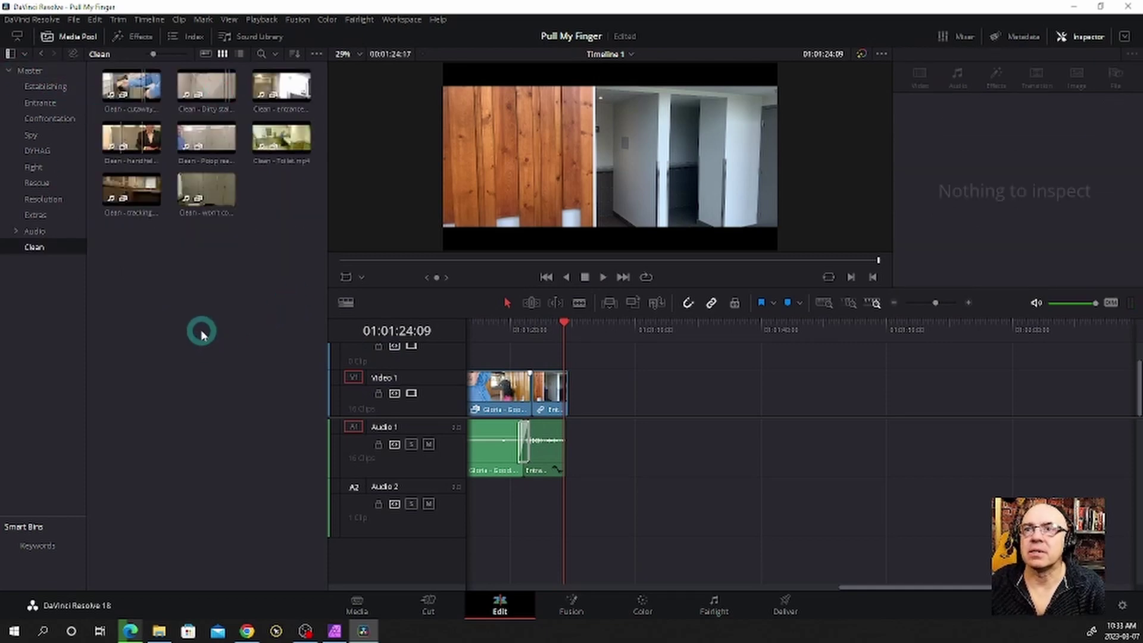
# Preview Clean - handheld.mp4 and append it after the existing clips on Timeline 1.
pyautogui.click(131, 135)
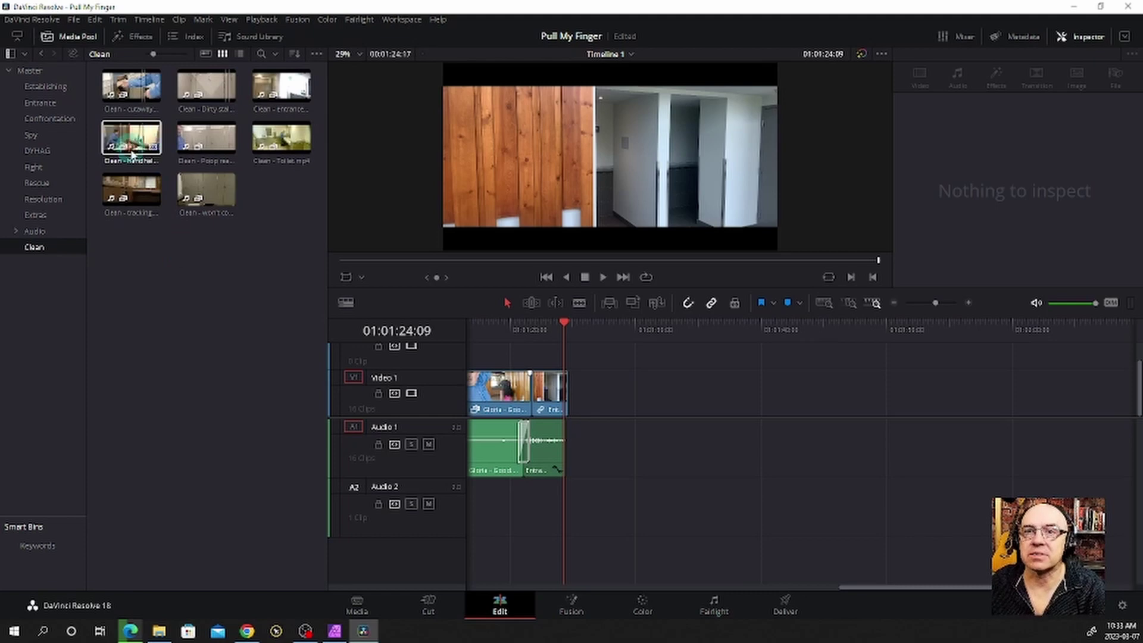
pyautogui.click(111, 200)
pyautogui.doubleClick(134, 141)
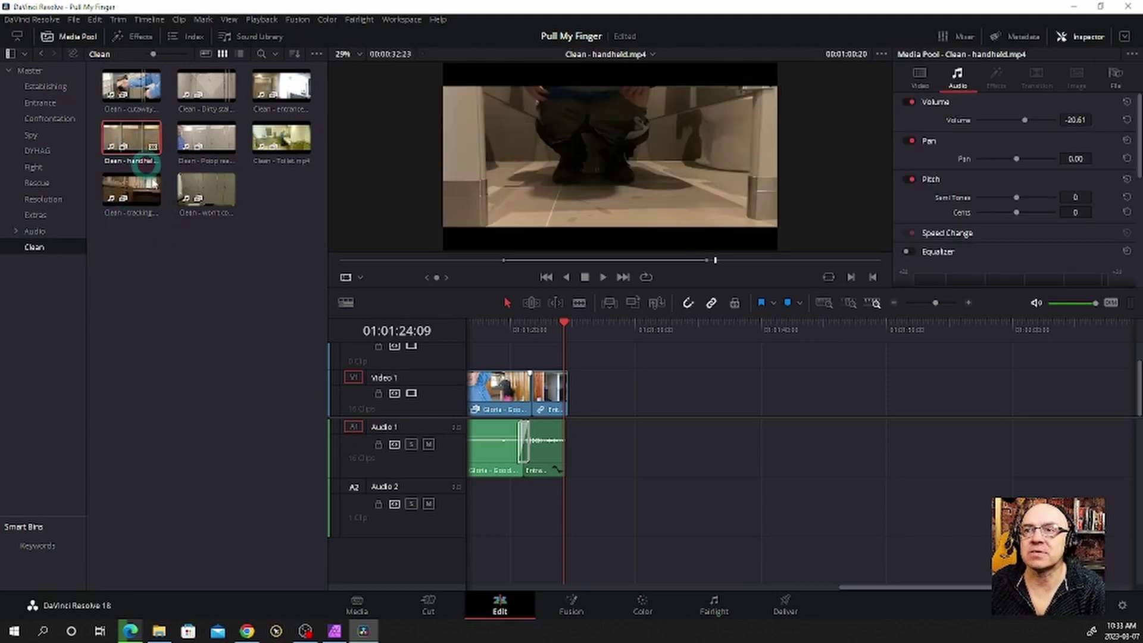
pyautogui.moveTo(496, 261); pyautogui.dragTo(490, 263)
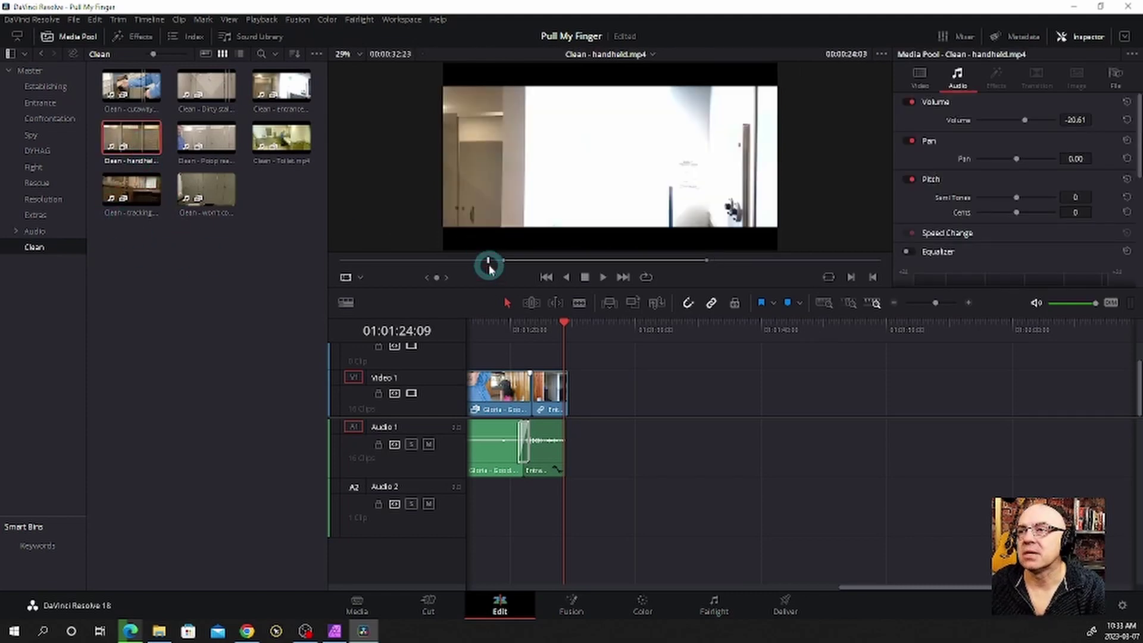
pyautogui.press('space')
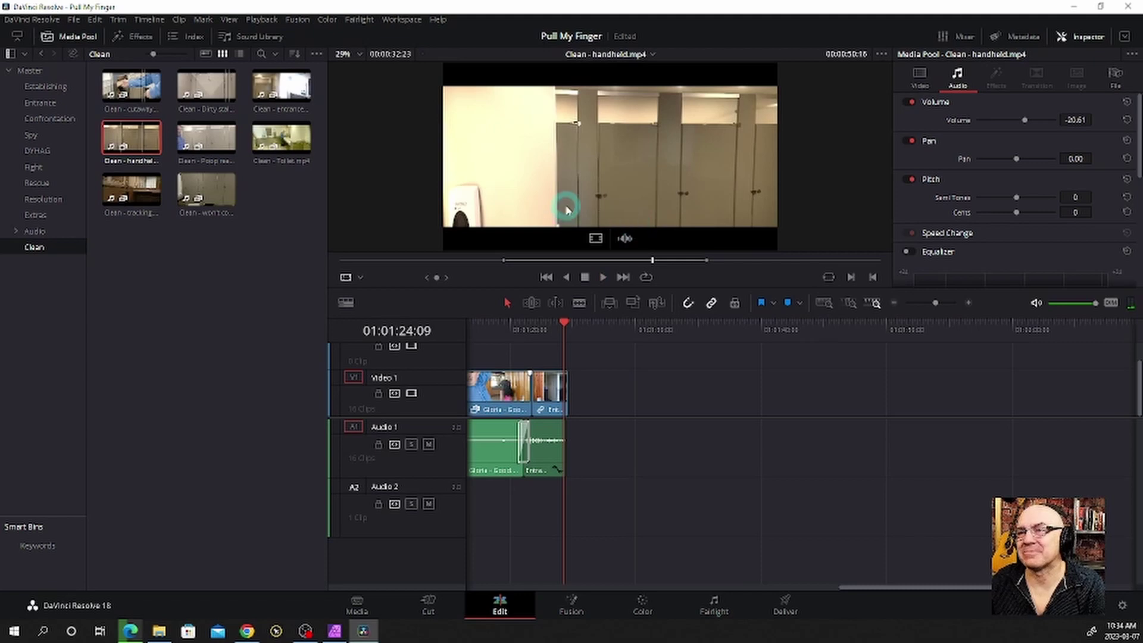
pyautogui.moveTo(566, 210); pyautogui.dragTo(575, 393)
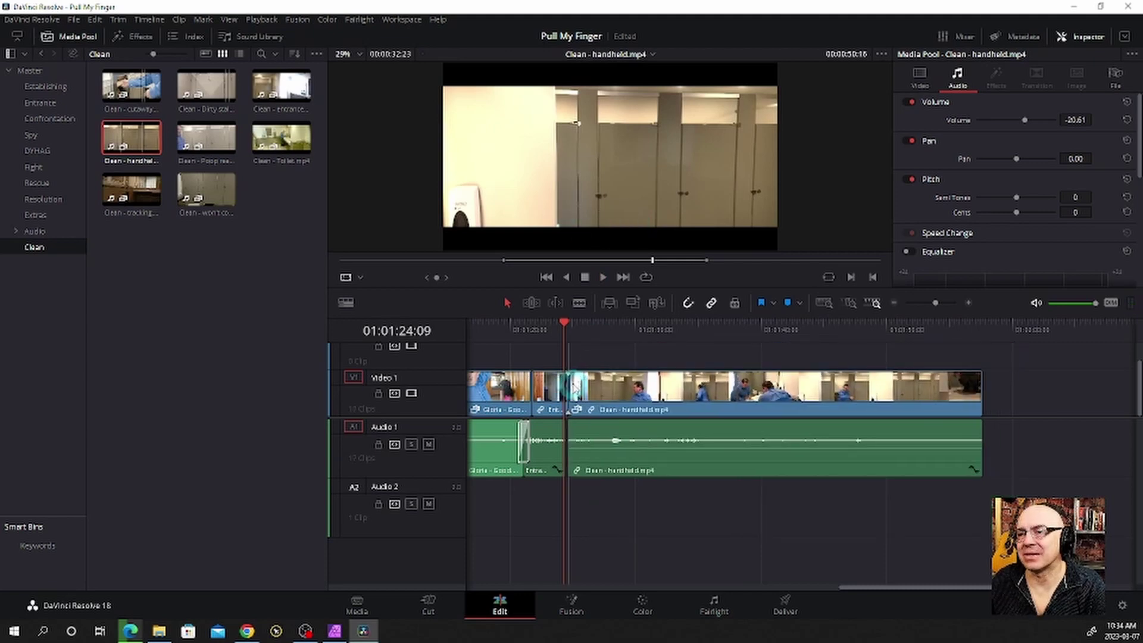
# Find the cutaway point on the timeline and load the Dirty stall - reaction clip.
pyautogui.click(575, 359)
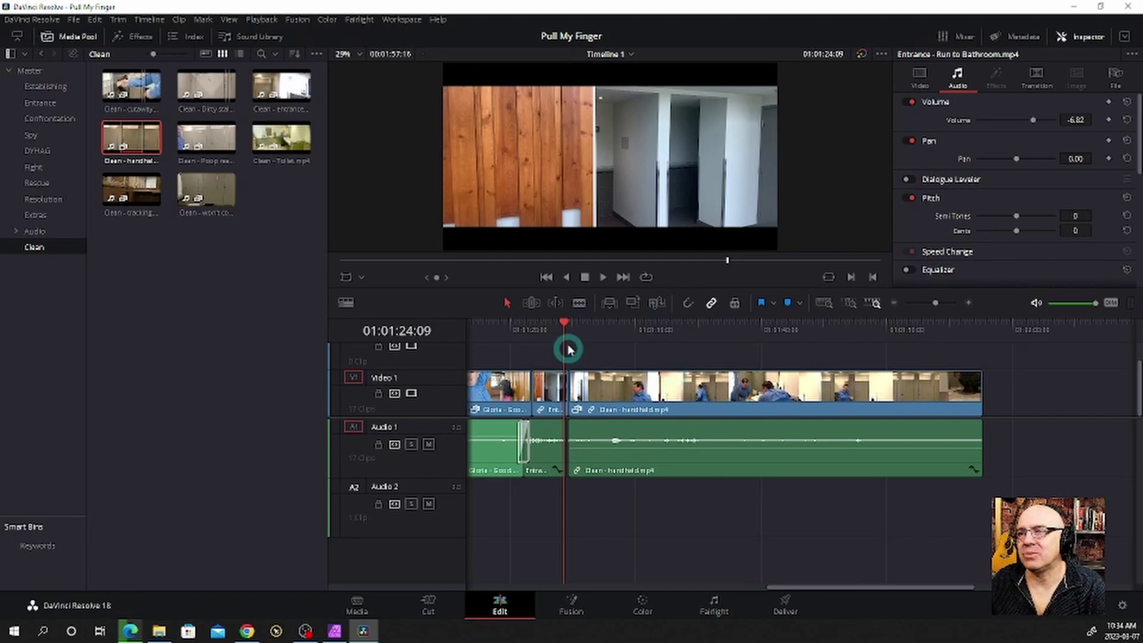
pyautogui.moveTo(566, 331); pyautogui.dragTo(609, 333)
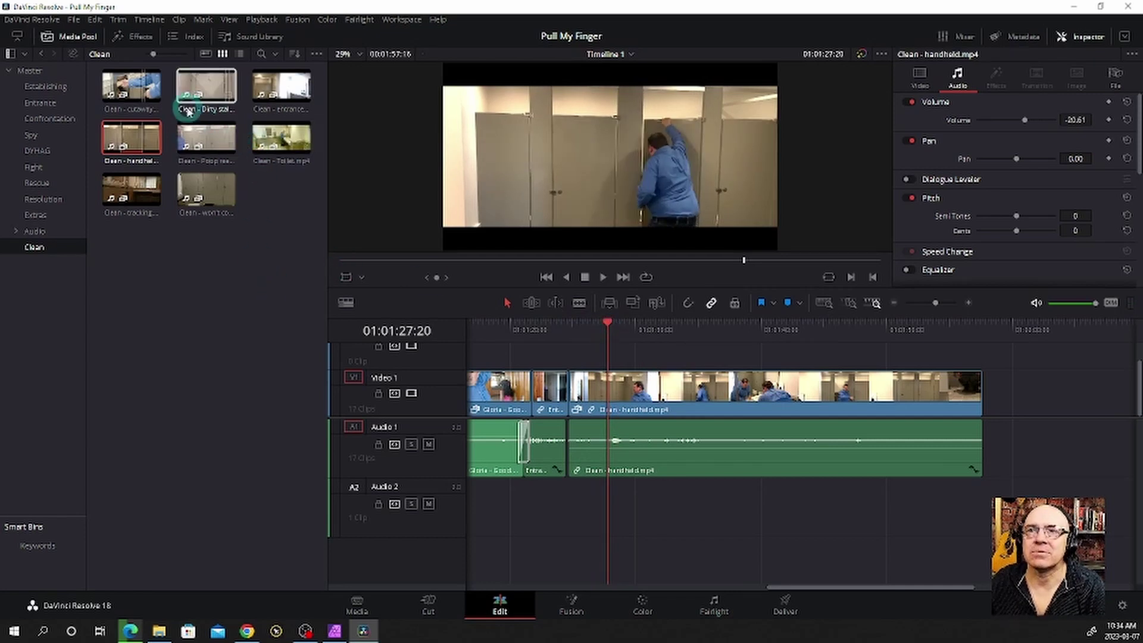
pyautogui.click(207, 89)
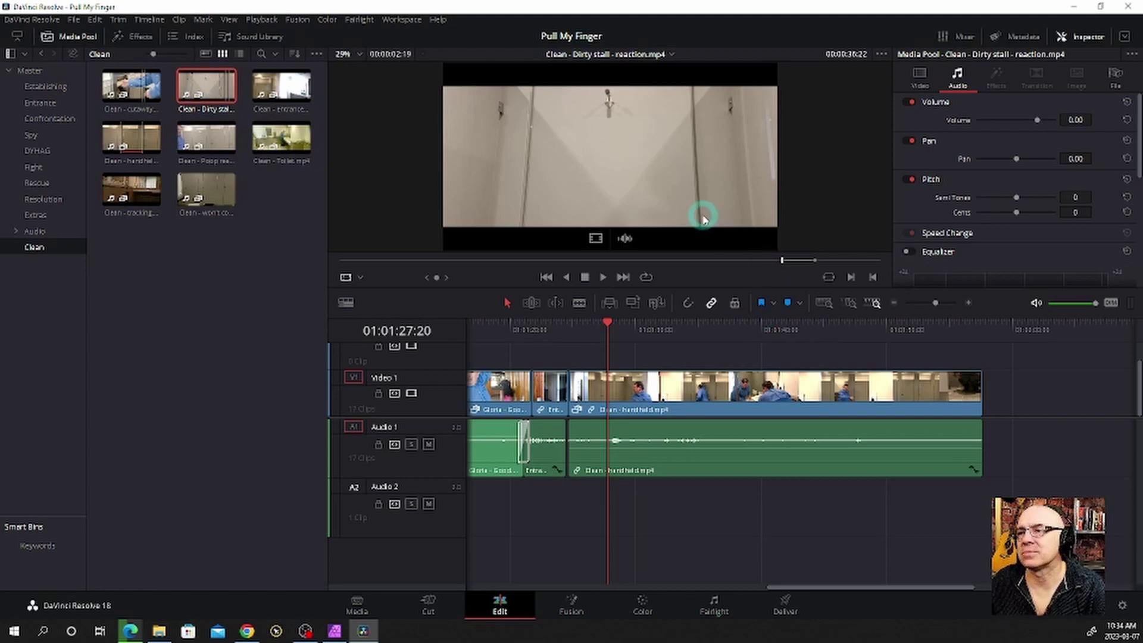
# Drop the reaction clip onto V2 at the playhead and play back around it.
pyautogui.moveTo(705, 218)
pyautogui.mouseDown()
pyautogui.moveTo(635, 383)
pyautogui.moveTo(609, 371)
pyautogui.mouseUp()
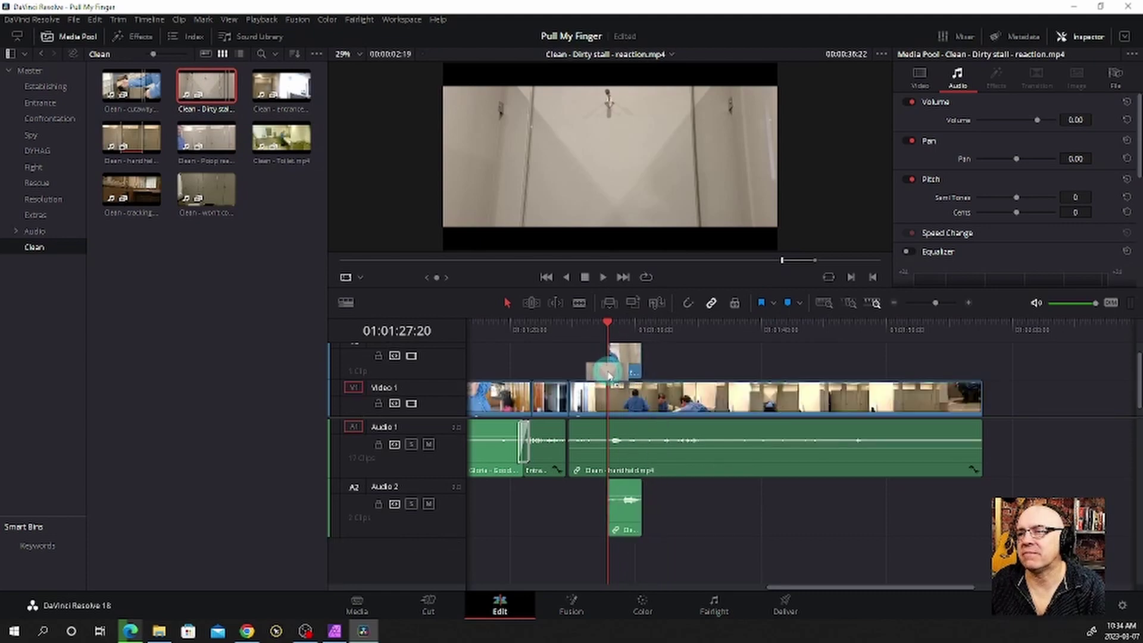
pyautogui.moveTo(610, 373); pyautogui.dragTo(608, 371)
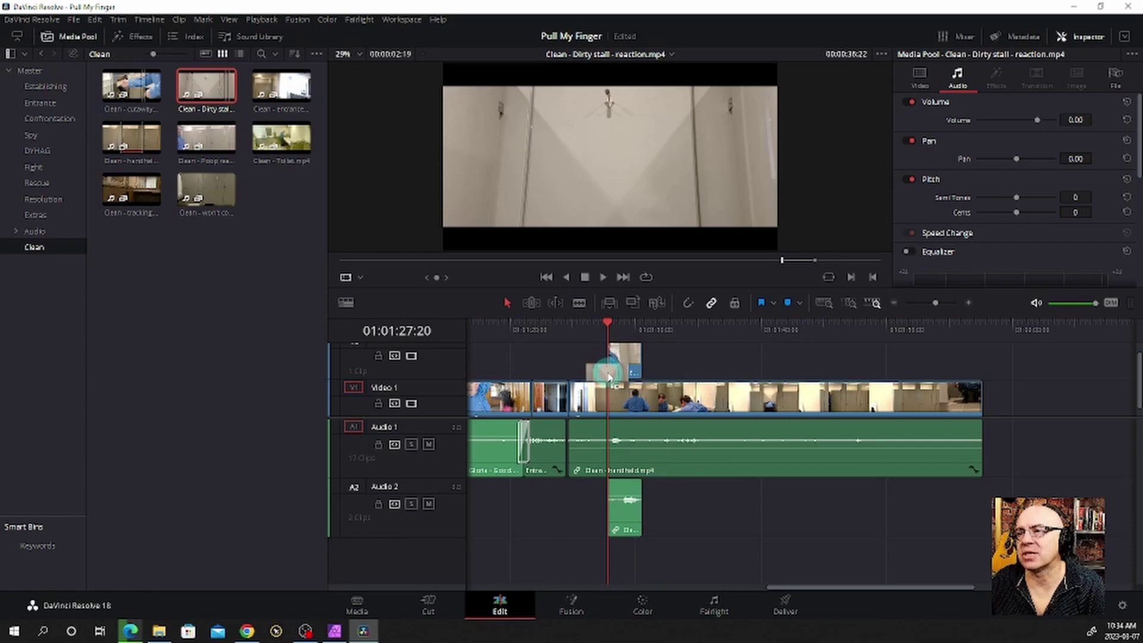
pyautogui.click(596, 337)
pyautogui.press('space')
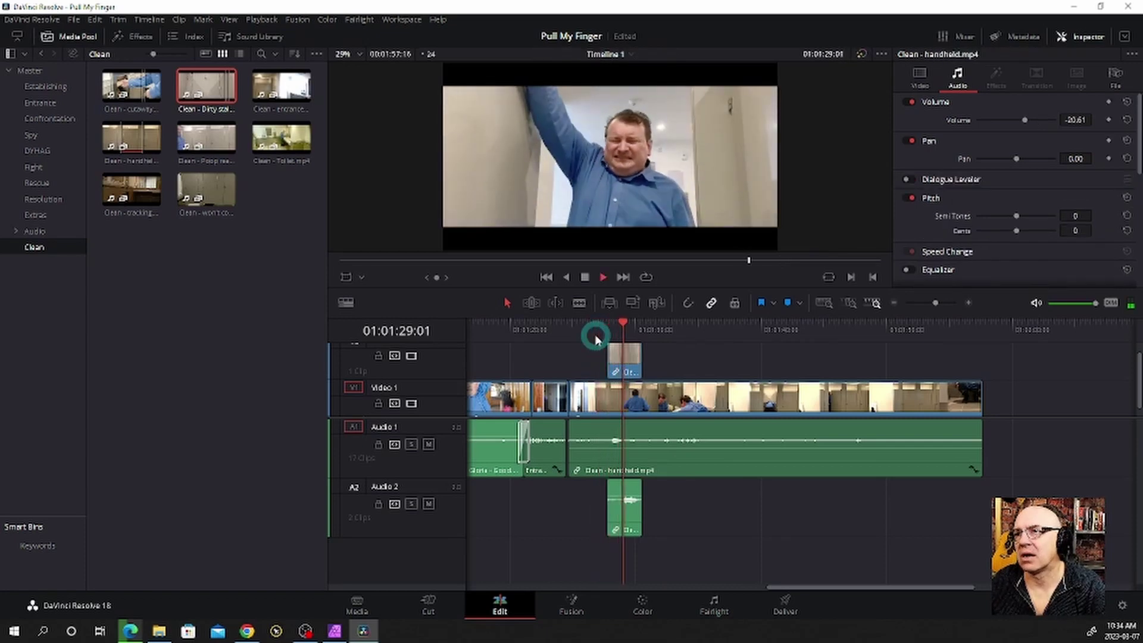
pyautogui.press('space')
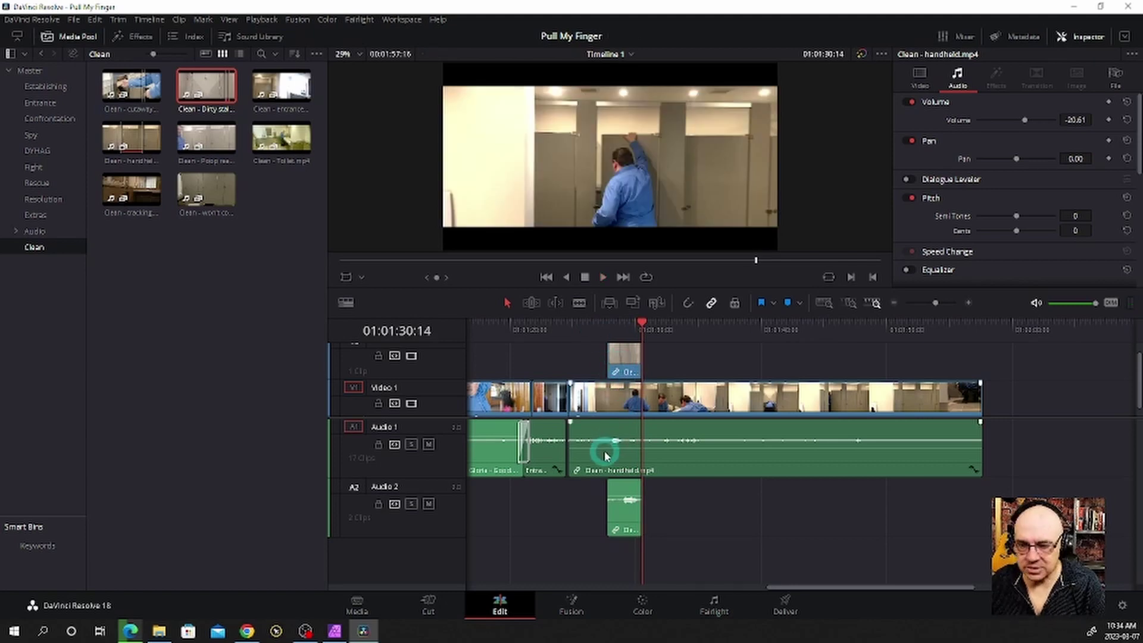
pyautogui.scroll(5, 606, 454)
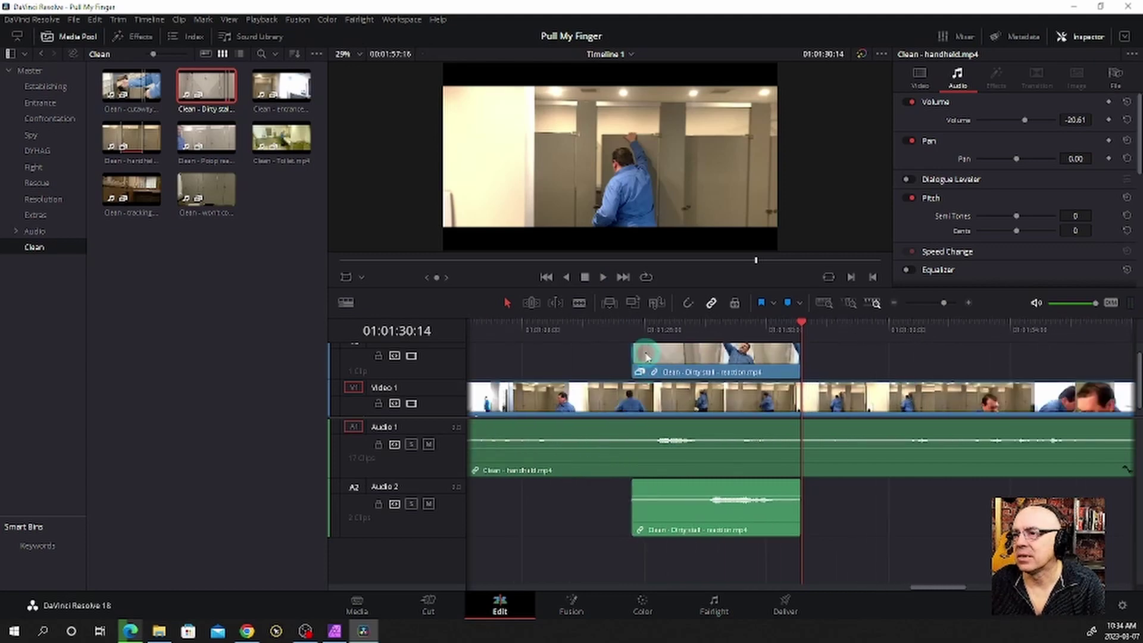
# Move the reaction clip from V2/A2 down onto V1/A1, overwriting handheld footage, and replay.
pyautogui.click(646, 354)
pyautogui.moveTo(647, 374); pyautogui.dragTo(647, 393)
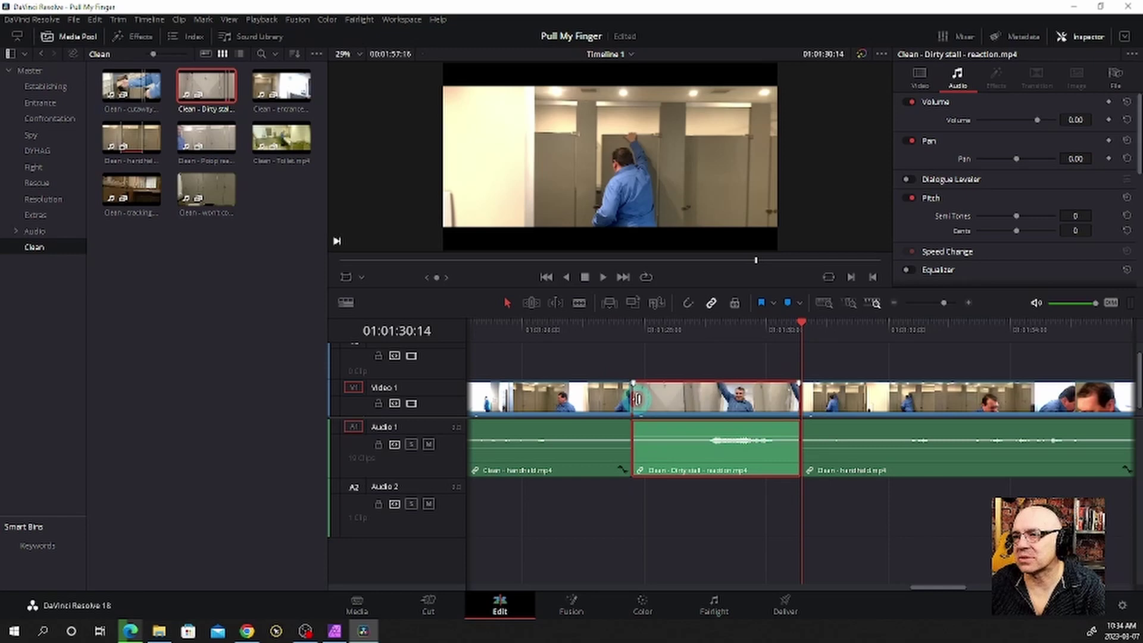
pyautogui.moveTo(649, 406); pyautogui.dragTo(651, 386)
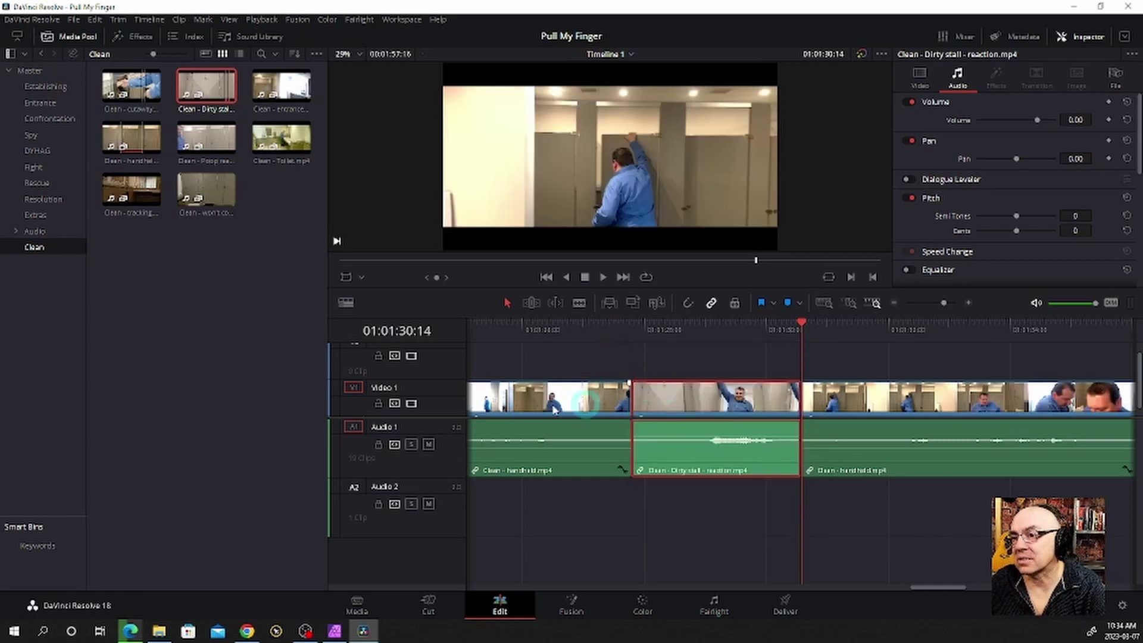
pyautogui.click(597, 399)
pyautogui.click(611, 334)
pyautogui.press('space')
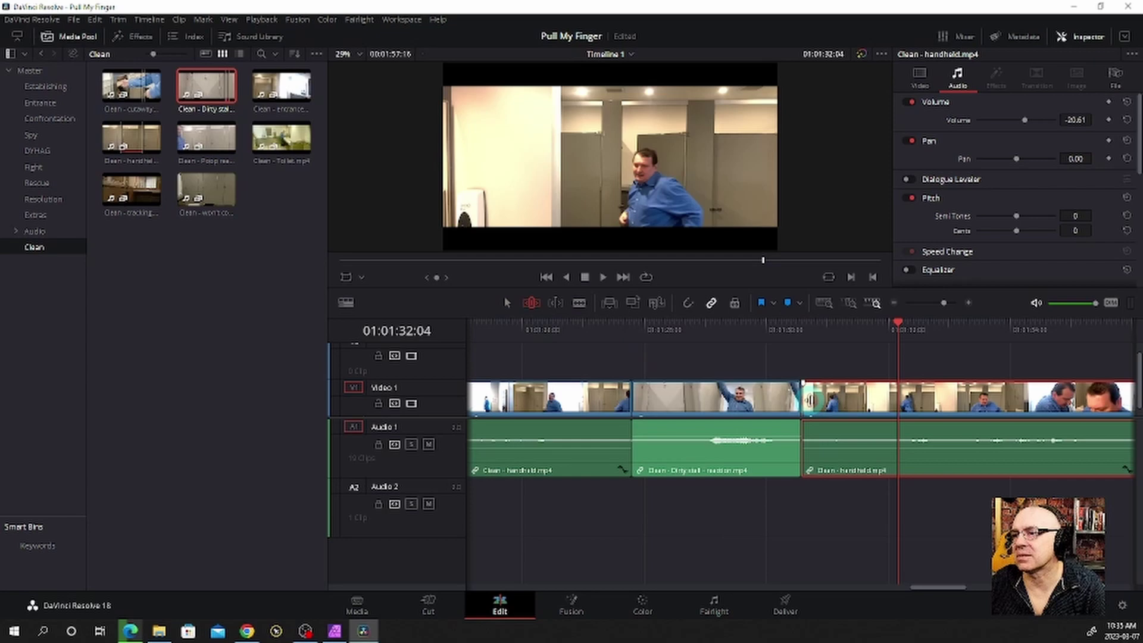
# Replay the reaction clip section from around 01:01:27.
pyautogui.press('space')
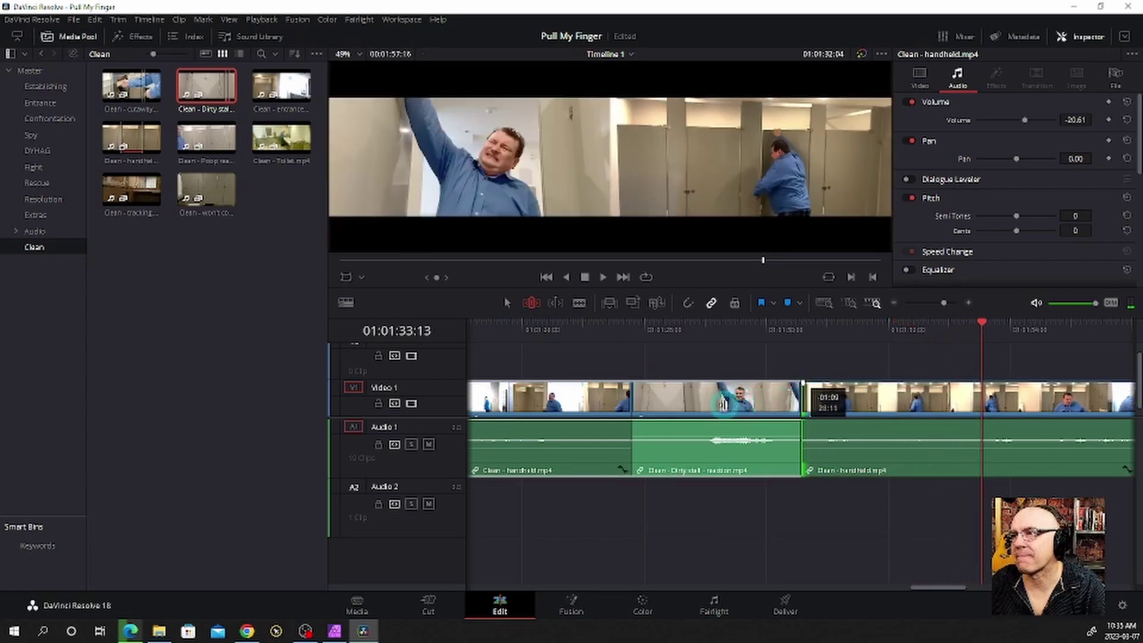
pyautogui.press('space')
pyautogui.press('Left')
pyautogui.press('Left')
pyautogui.press('Left')
pyautogui.press('Left')
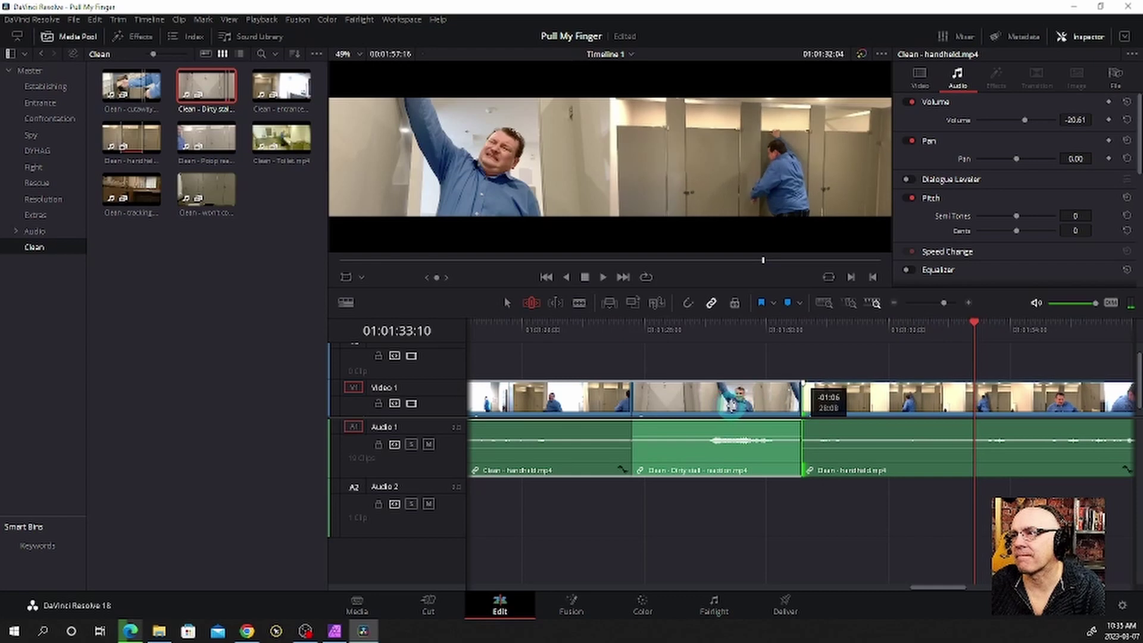
pyautogui.click(606, 335)
pyautogui.press('space')
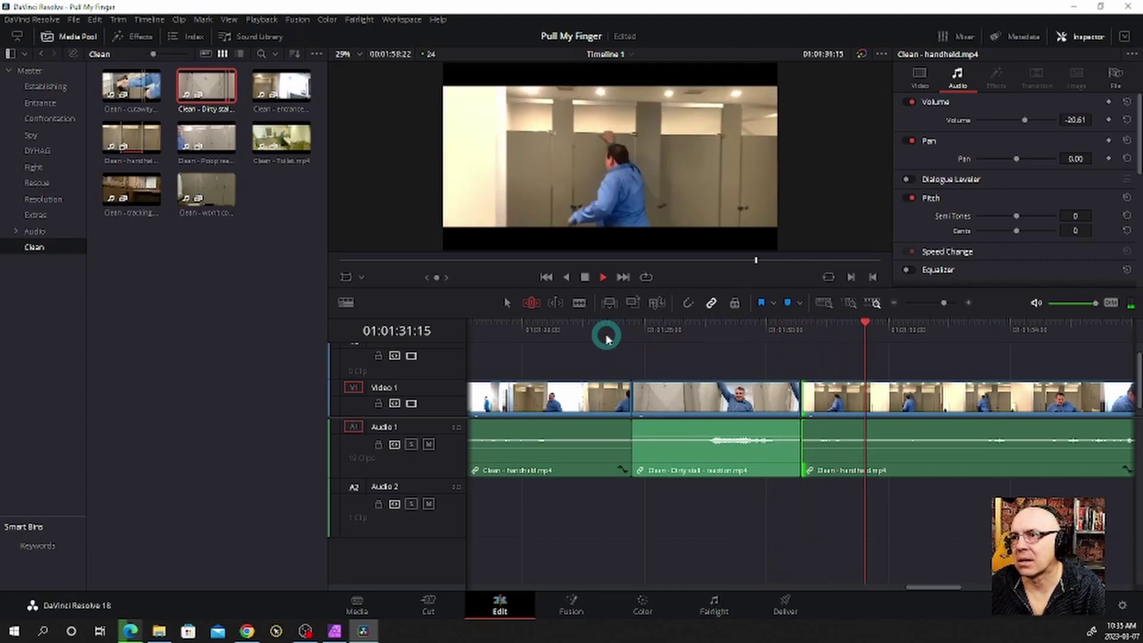
pyautogui.press('space')
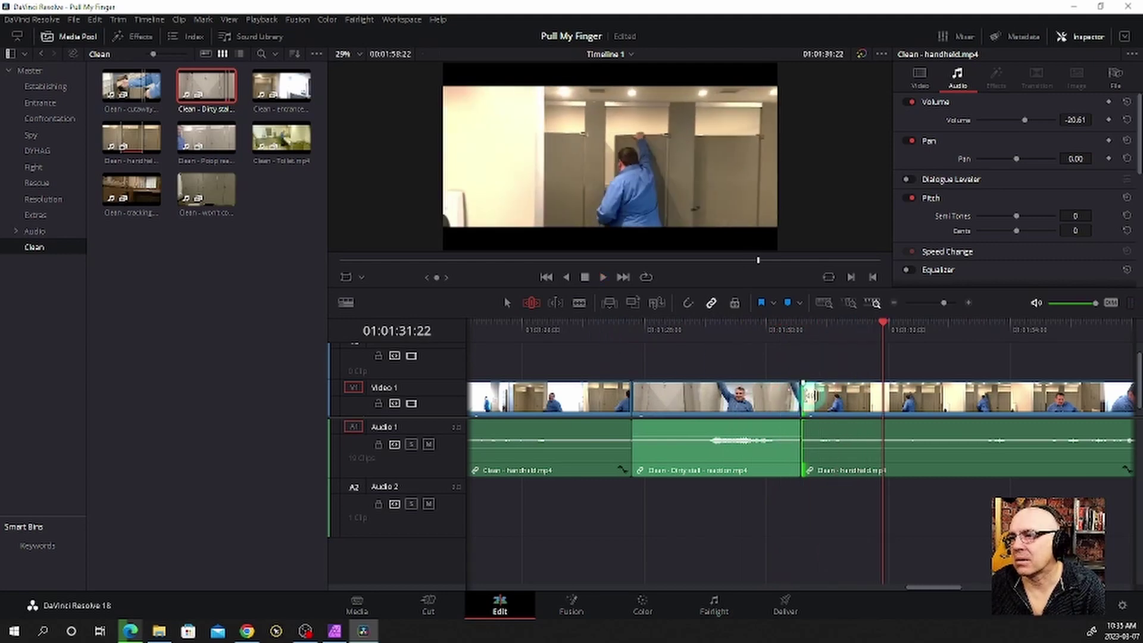
# Trim the reaction-to-handheld edit point on Video 1 and replay the cut.
pyautogui.moveTo(808, 397); pyautogui.dragTo(801, 398)
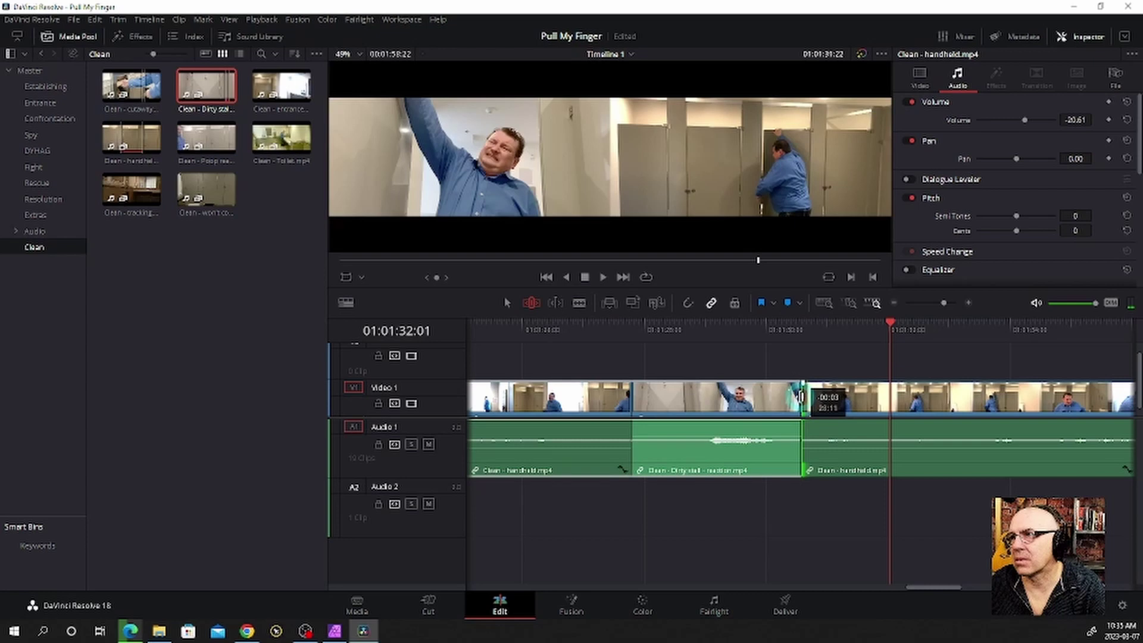
pyautogui.click(737, 335)
pyautogui.press('space')
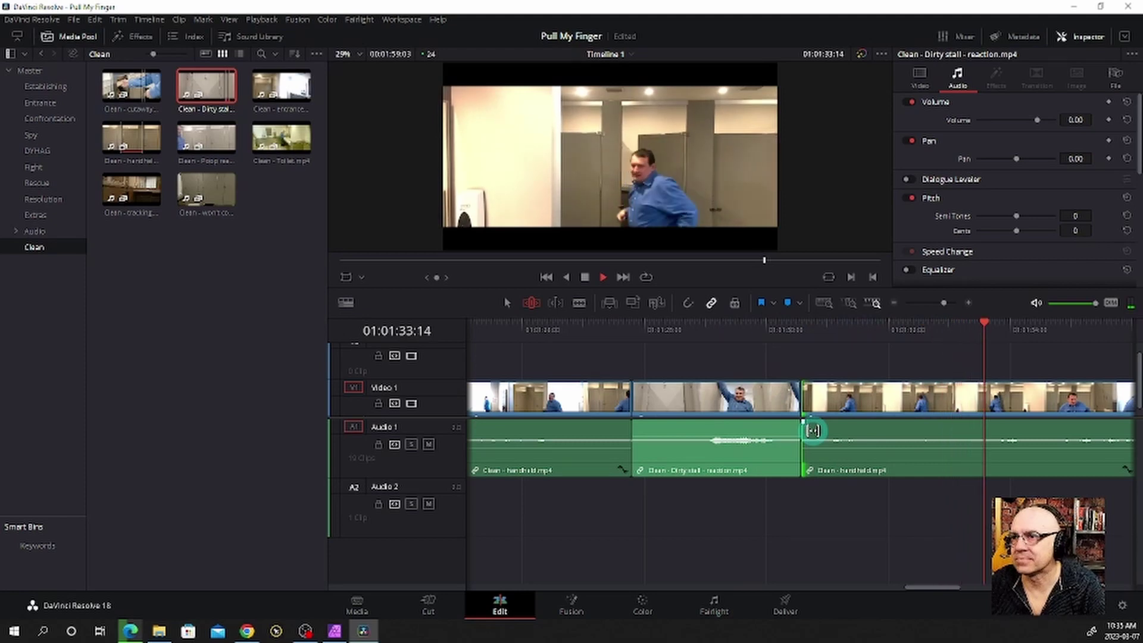
pyautogui.press('space')
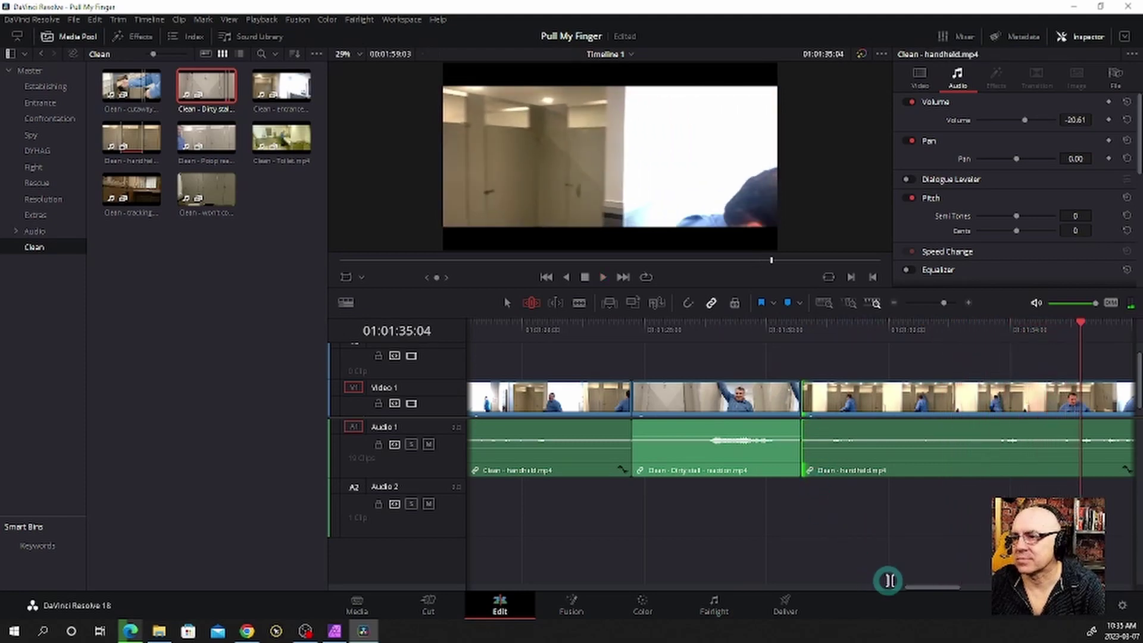
pyautogui.scroll(-5, 889, 581)
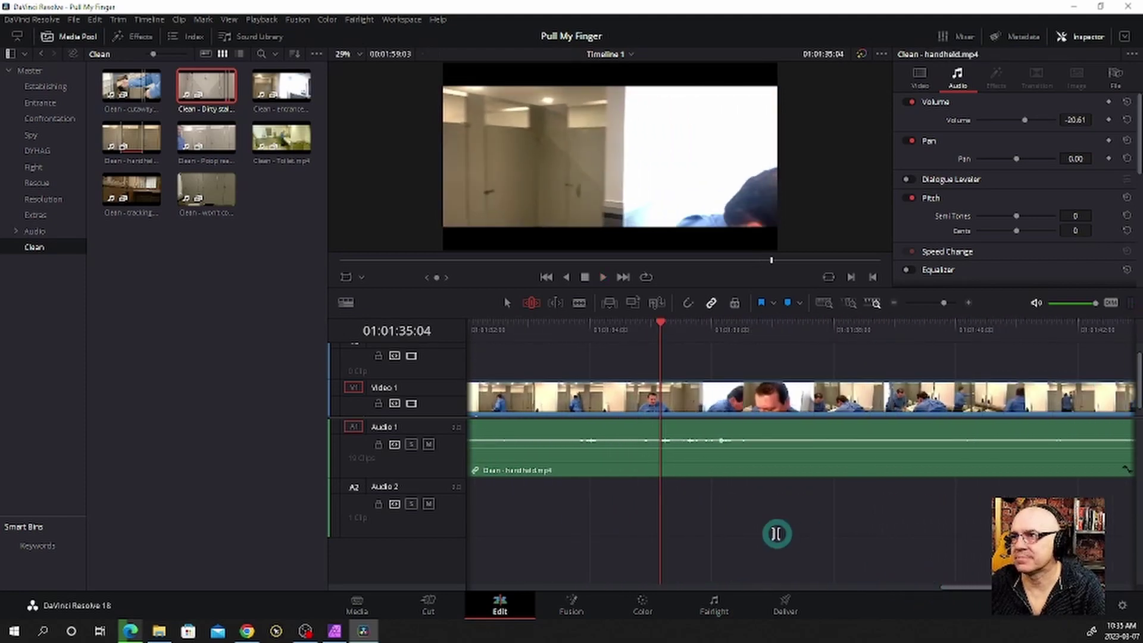
# Replay the handheld footage from about 01:01:34 and park the playhead near 01:01:35:02.
pyautogui.click(605, 332)
pyautogui.press('space')
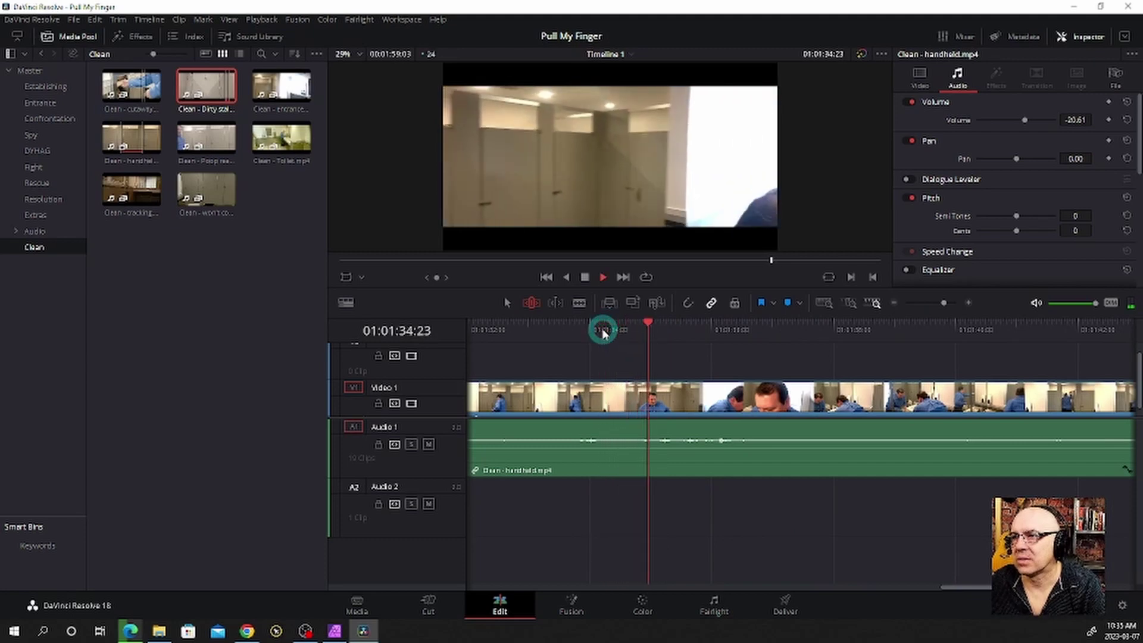
pyautogui.press('space')
pyautogui.moveTo(668, 327); pyautogui.dragTo(631, 337)
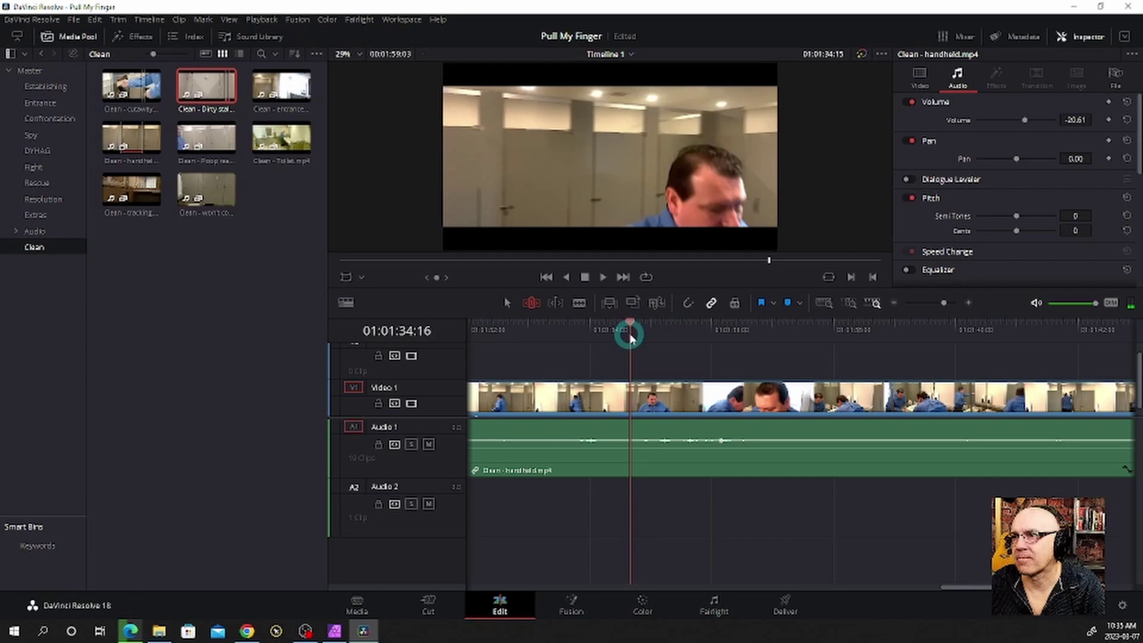
pyautogui.moveTo(631, 337); pyautogui.dragTo(657, 340)
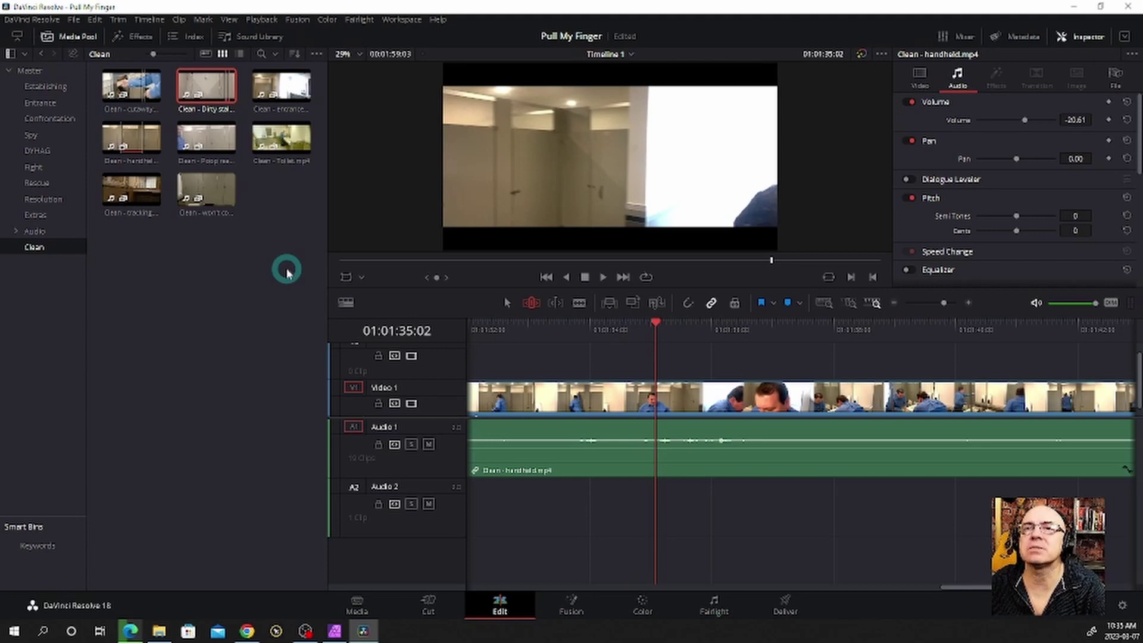
# Pick the paper-towel dispenser shot from Clean - cutaways and insert it at 01:01:35.
pyautogui.click(131, 87)
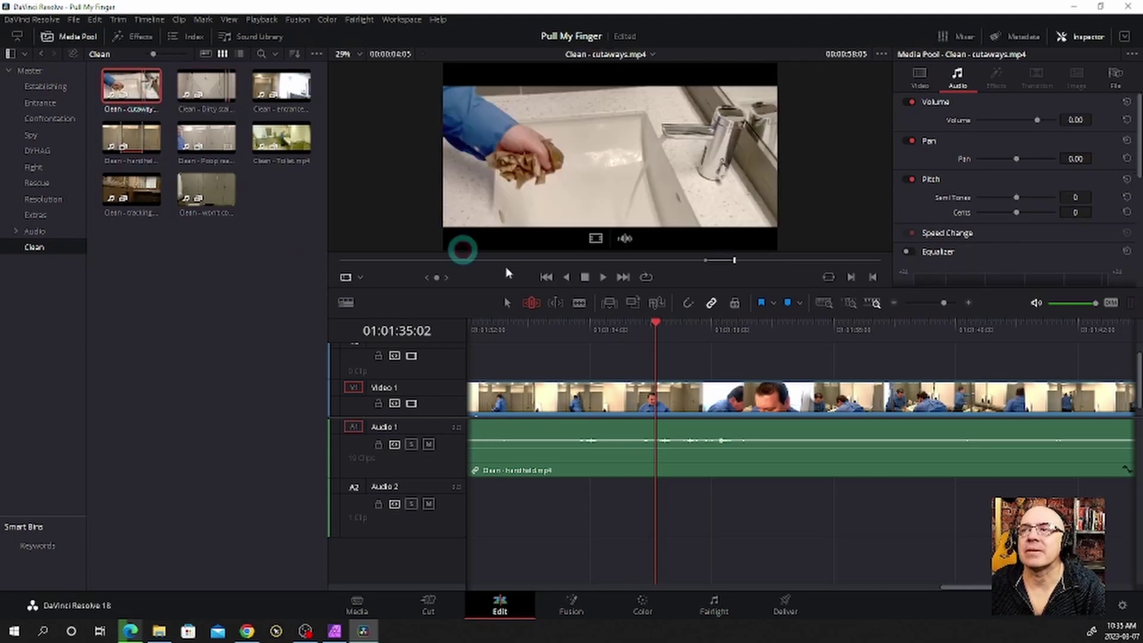
pyautogui.moveTo(512, 261); pyautogui.dragTo(340, 263)
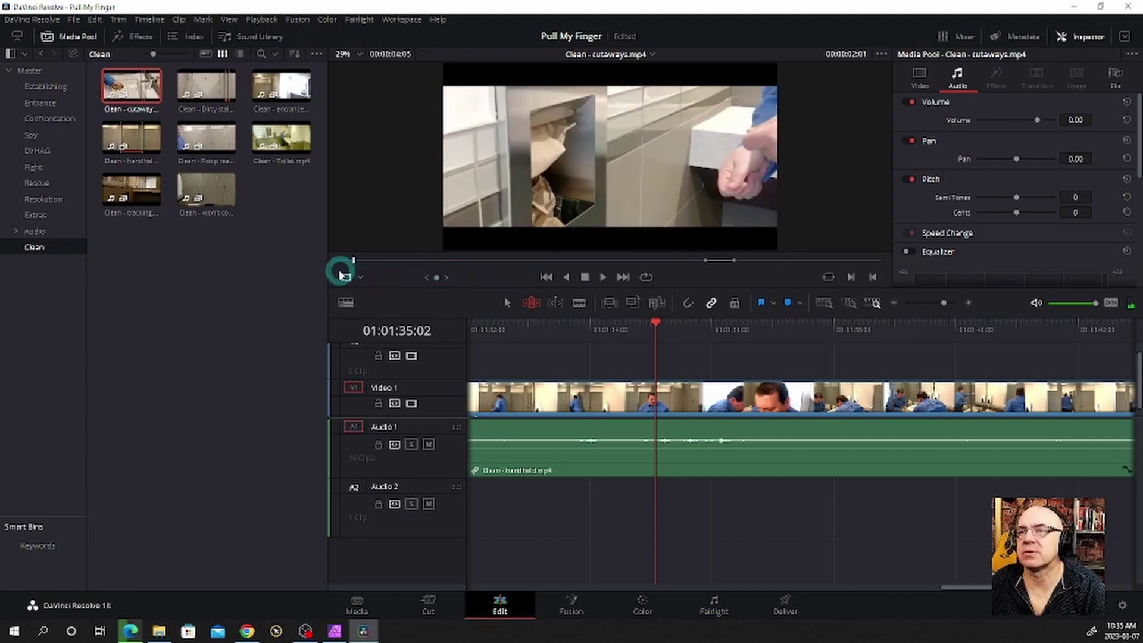
pyautogui.moveTo(341, 269); pyautogui.dragTo(360, 272)
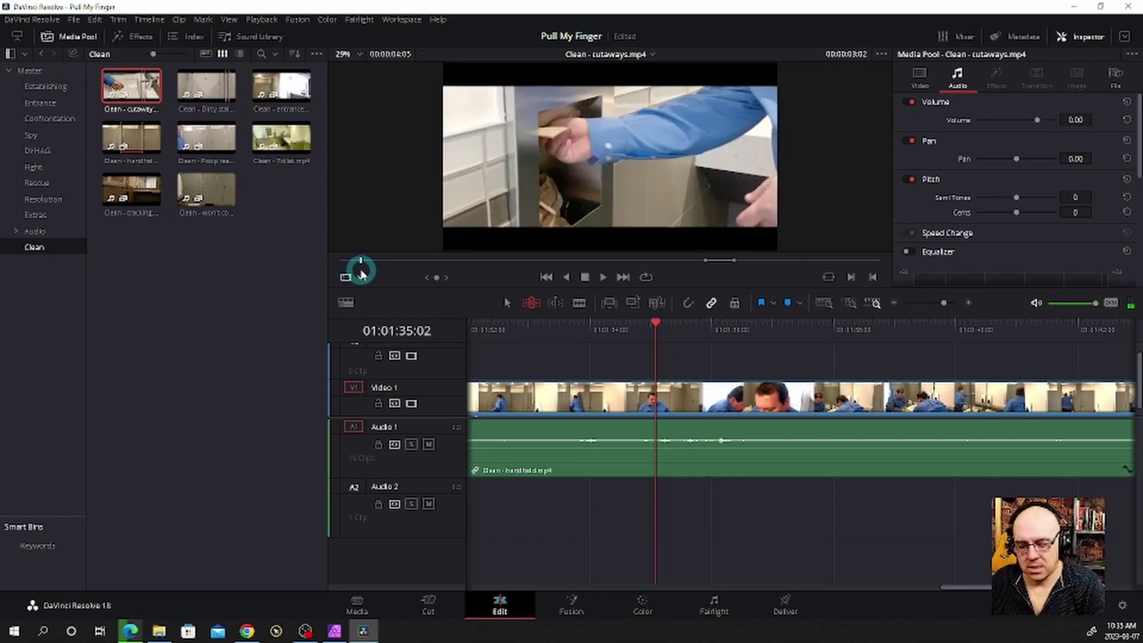
pyautogui.press('space')
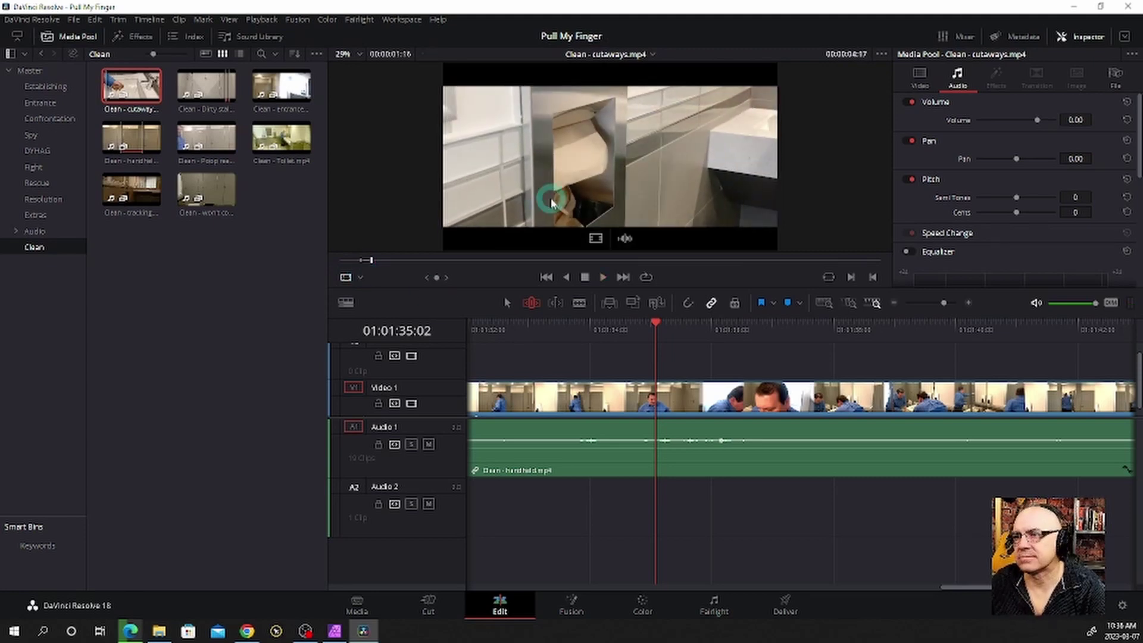
pyautogui.moveTo(550, 202); pyautogui.dragTo(661, 393)
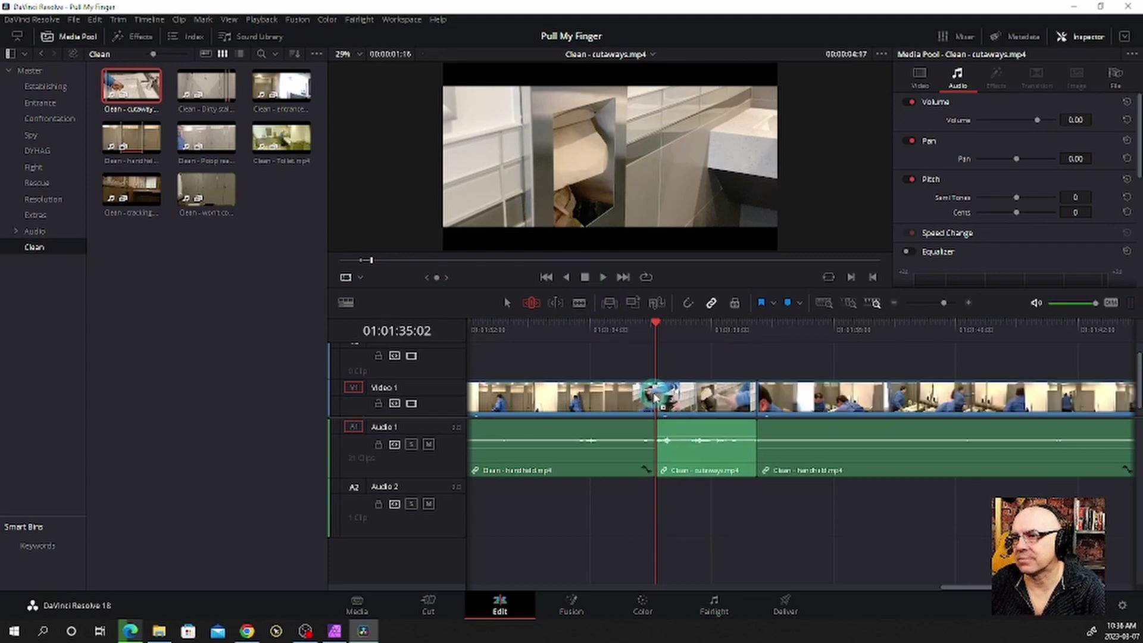
# Play across the new paper-towel cutaway and check where it ends.
pyautogui.click(608, 337)
pyautogui.press('space')
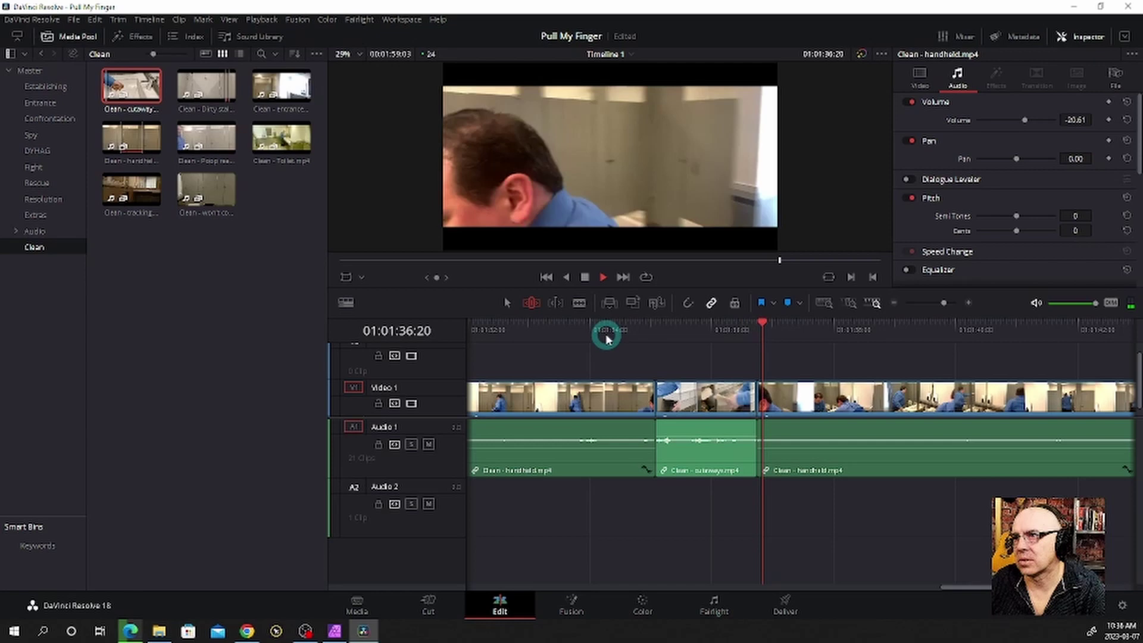
pyautogui.press('space')
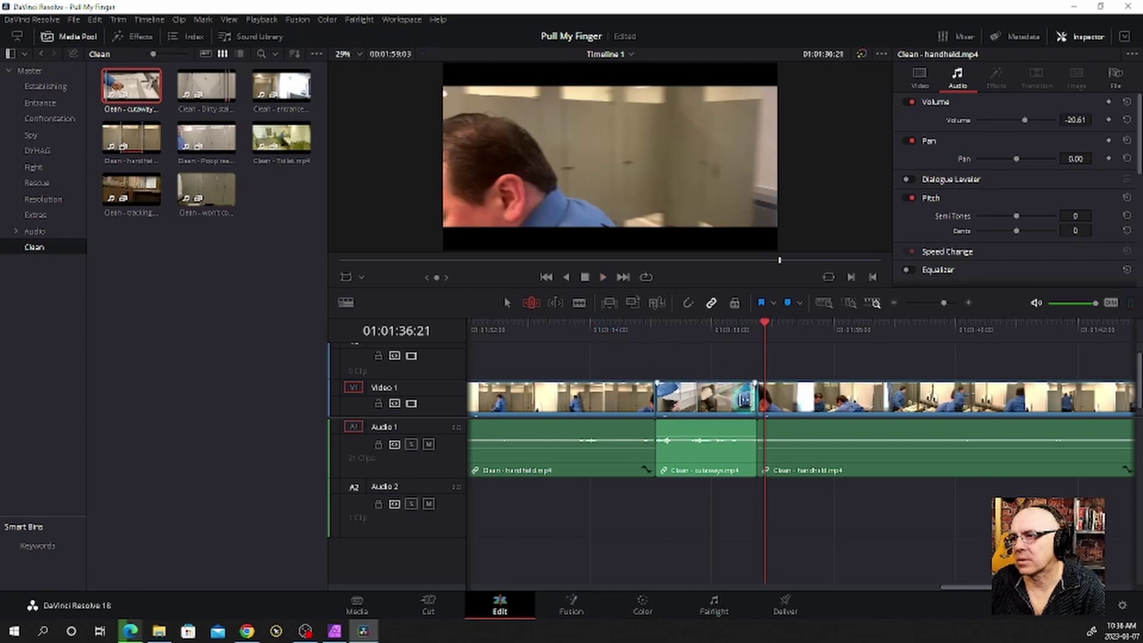
pyautogui.moveTo(654, 337); pyautogui.dragTo(781, 348)
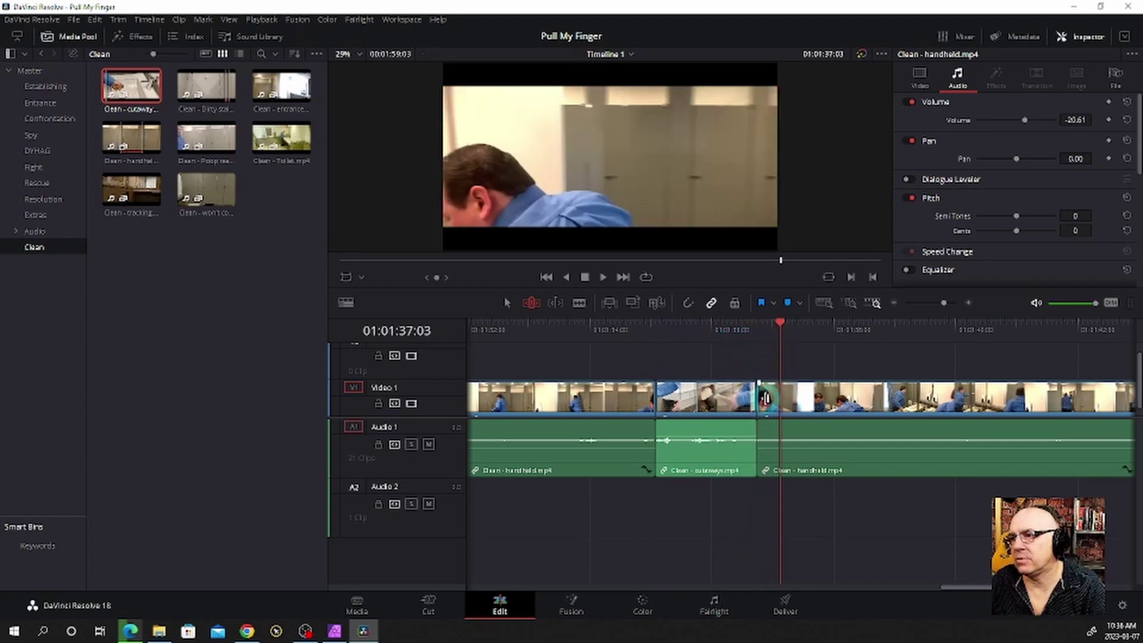
# Trim the cutaway's return to handheld footage, replay it, and reload Clean - cutaways.
pyautogui.moveTo(765, 397); pyautogui.dragTo(790, 397)
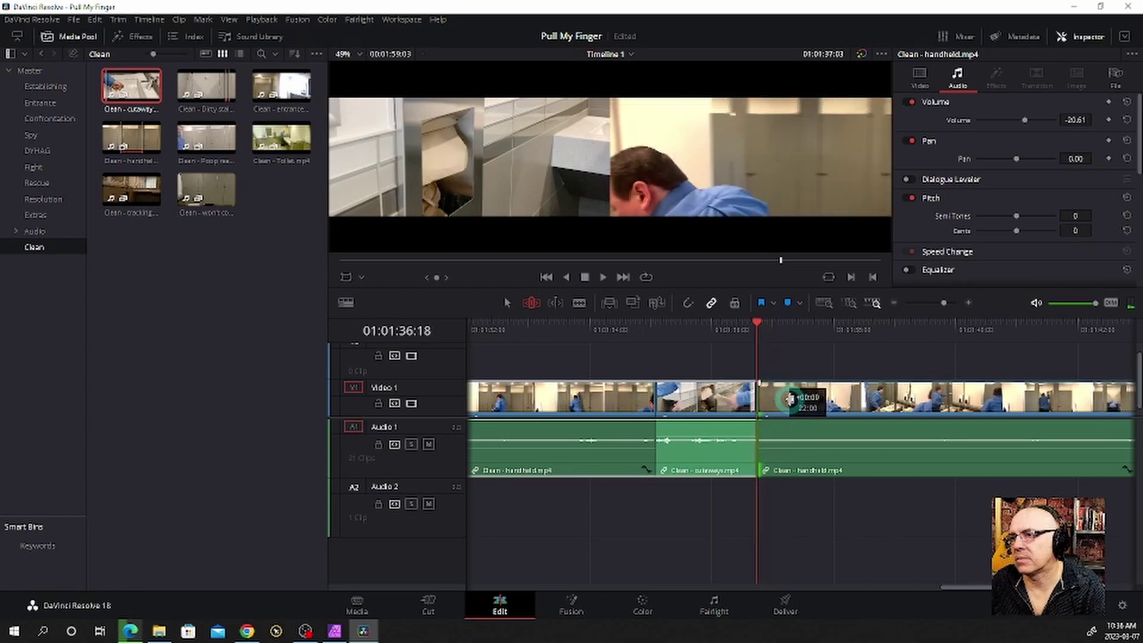
pyautogui.click(696, 338)
pyautogui.press('space')
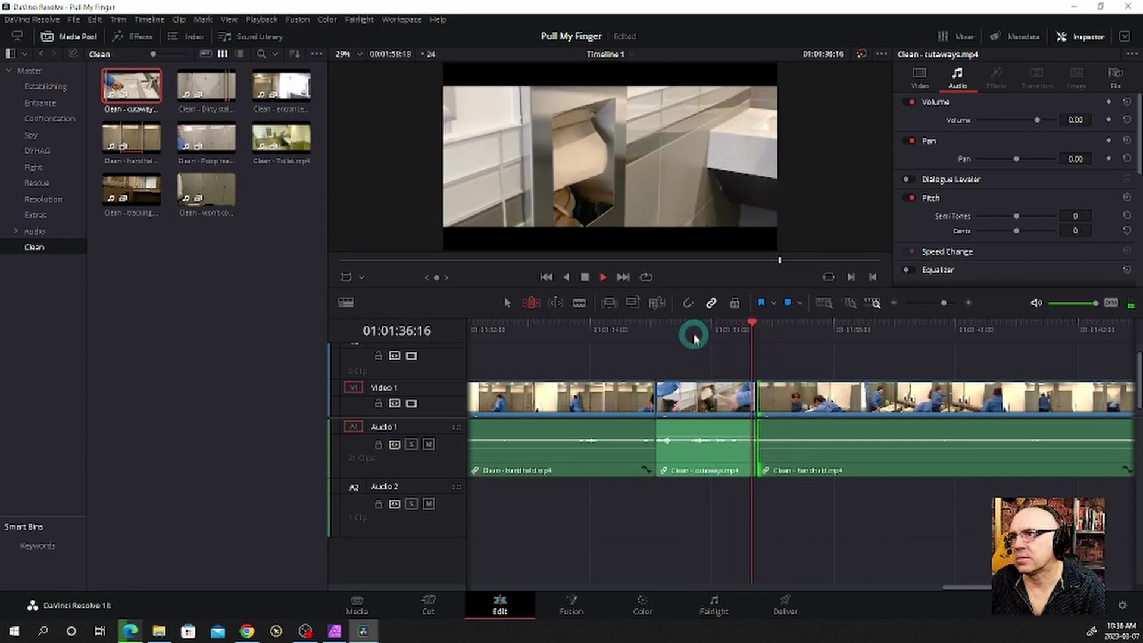
pyautogui.press('space')
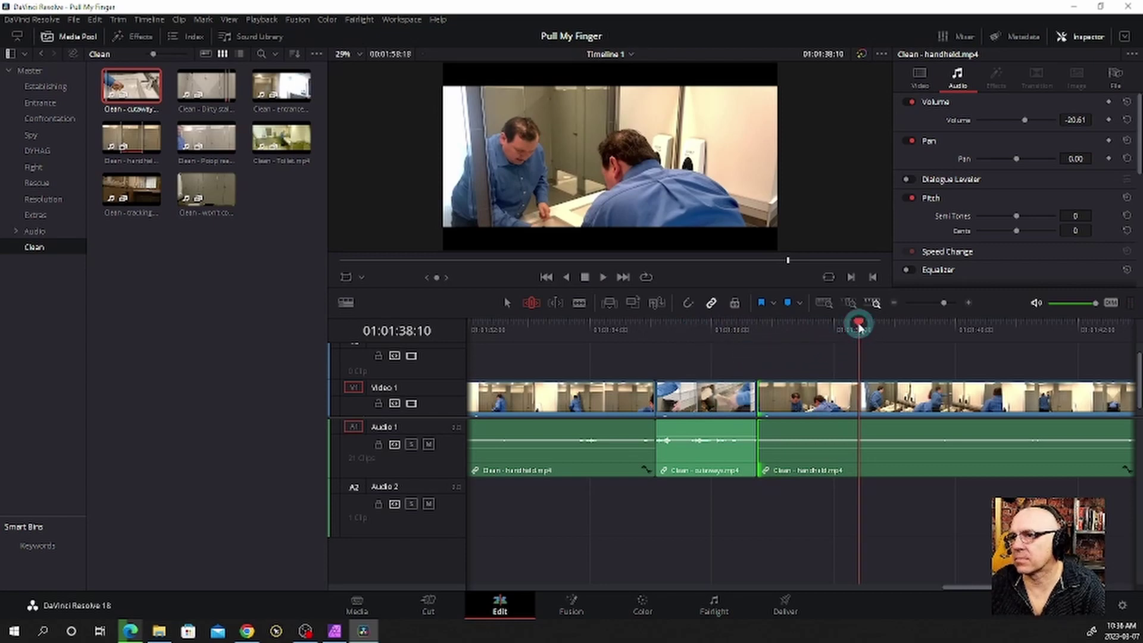
pyautogui.moveTo(859, 325)
pyautogui.mouseDown()
pyautogui.moveTo(792, 337)
pyautogui.moveTo(811, 343)
pyautogui.mouseUp()
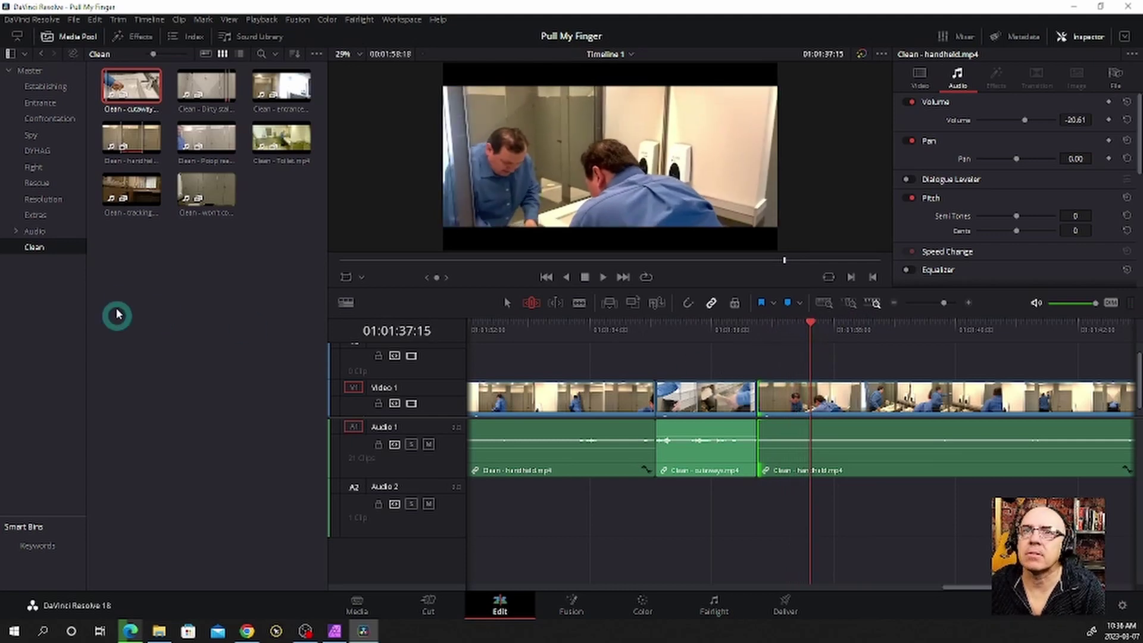
pyautogui.click(132, 86)
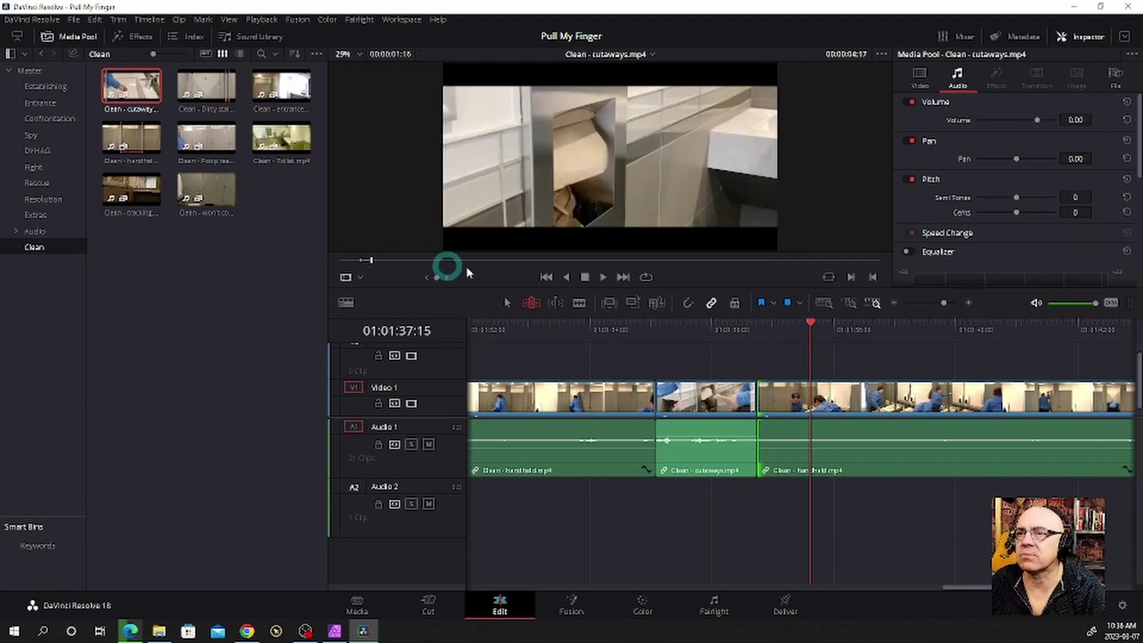
# Set an out point on the hand-washing shot and place the four-second cutaway into the timeline.
pyautogui.moveTo(643, 271)
pyautogui.mouseDown()
pyautogui.moveTo(618, 268)
pyautogui.moveTo(716, 264)
pyautogui.moveTo(706, 268)
pyautogui.mouseUp()
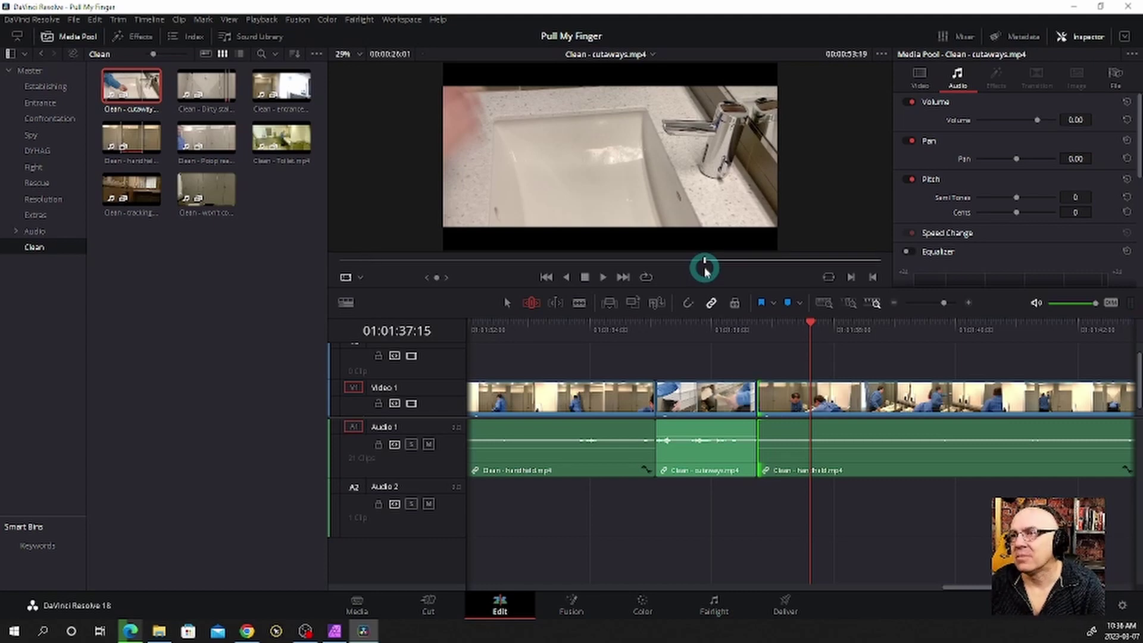
pyautogui.press('space')
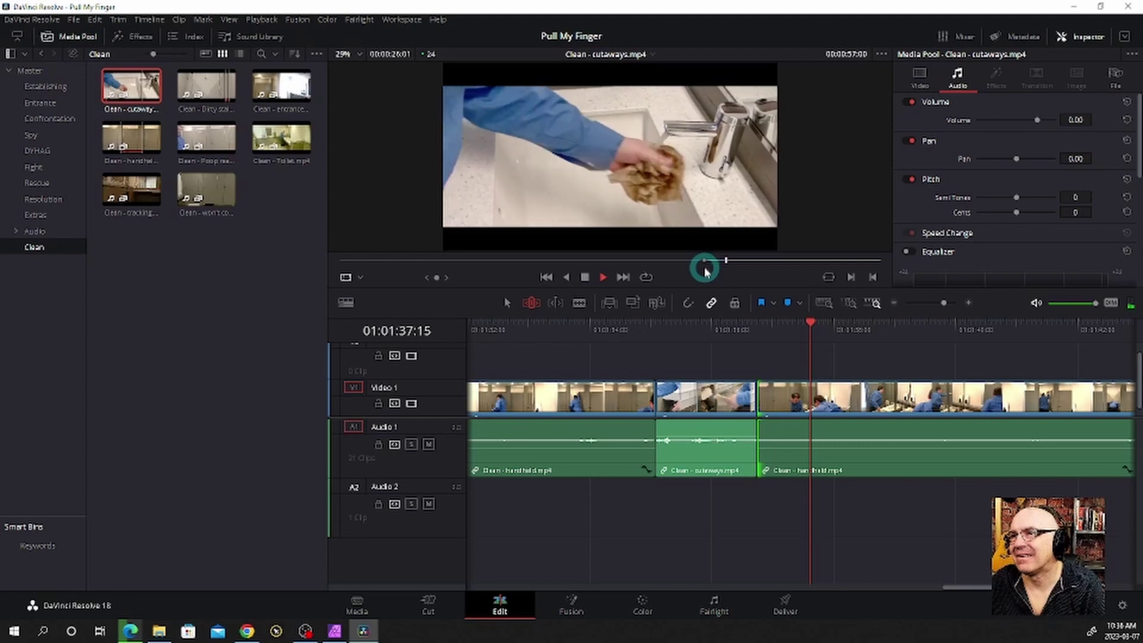
pyautogui.press('space')
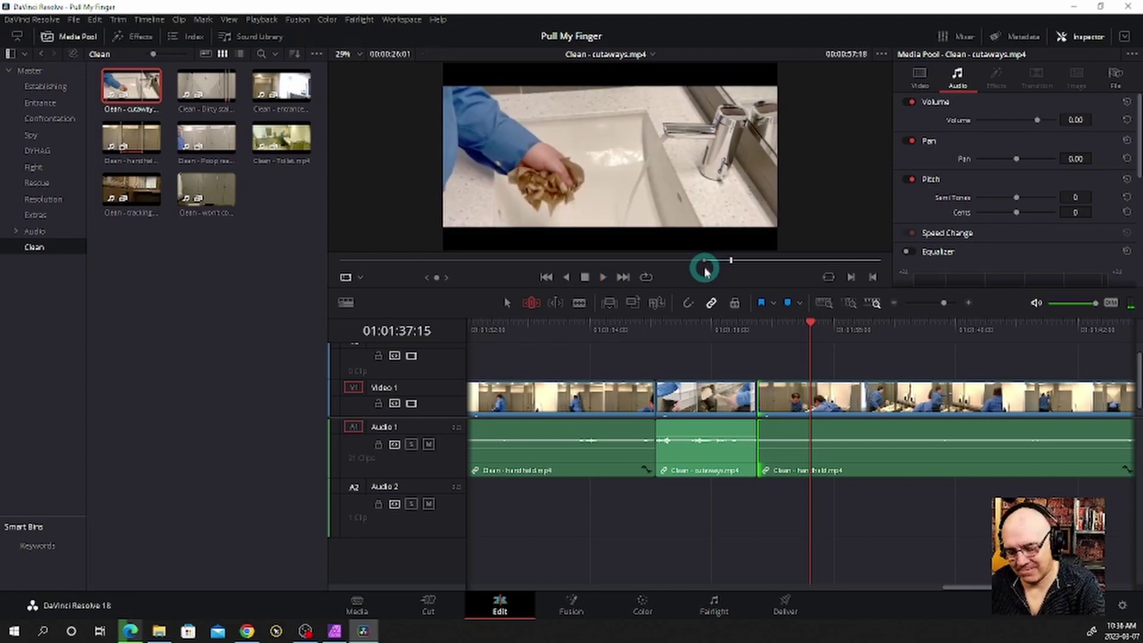
pyautogui.press('o')
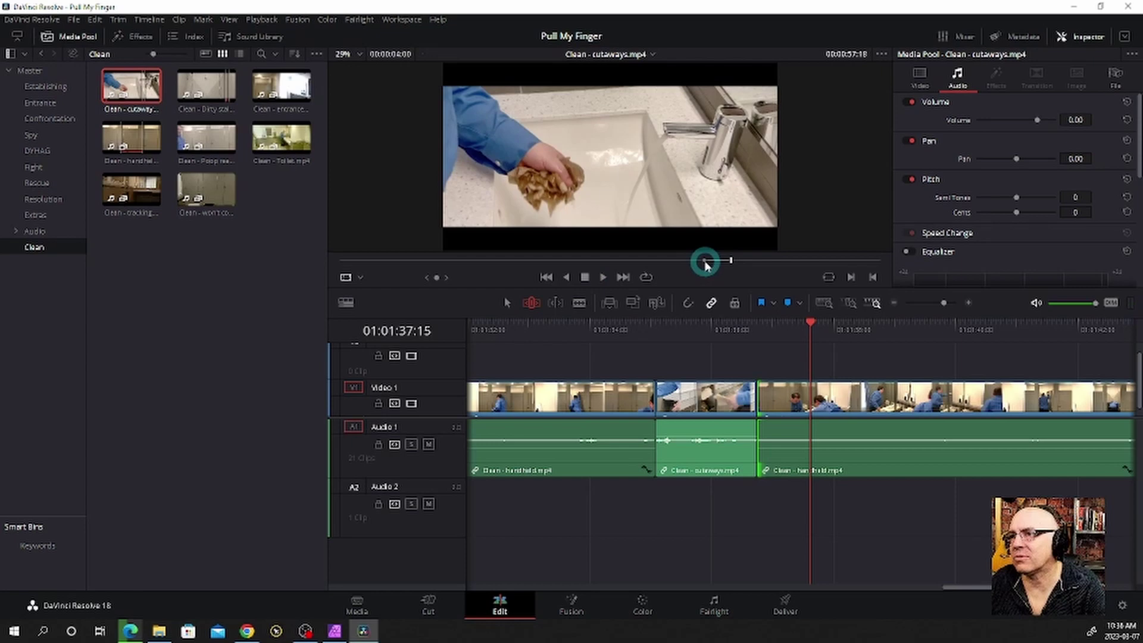
pyautogui.moveTo(705, 261); pyautogui.dragTo(728, 262)
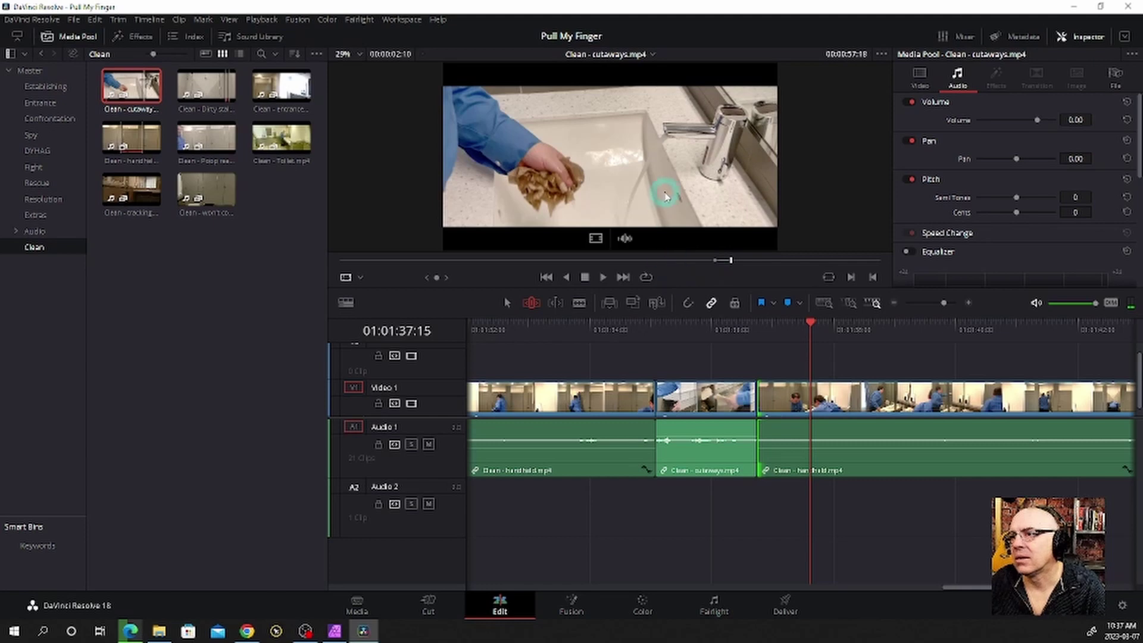
pyautogui.moveTo(667, 195)
pyautogui.mouseDown()
pyautogui.moveTo(820, 373)
pyautogui.moveTo(814, 404)
pyautogui.mouseUp()
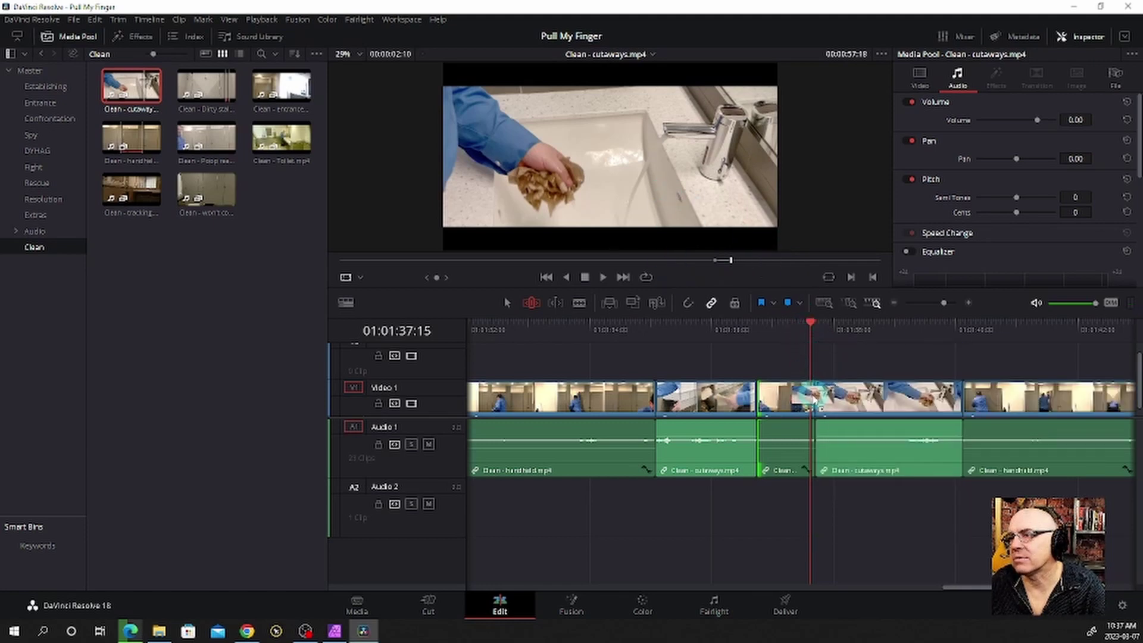
# Trim the sink cutaway's end back to the playhead and replay the section.
pyautogui.click(784, 335)
pyautogui.press('space')
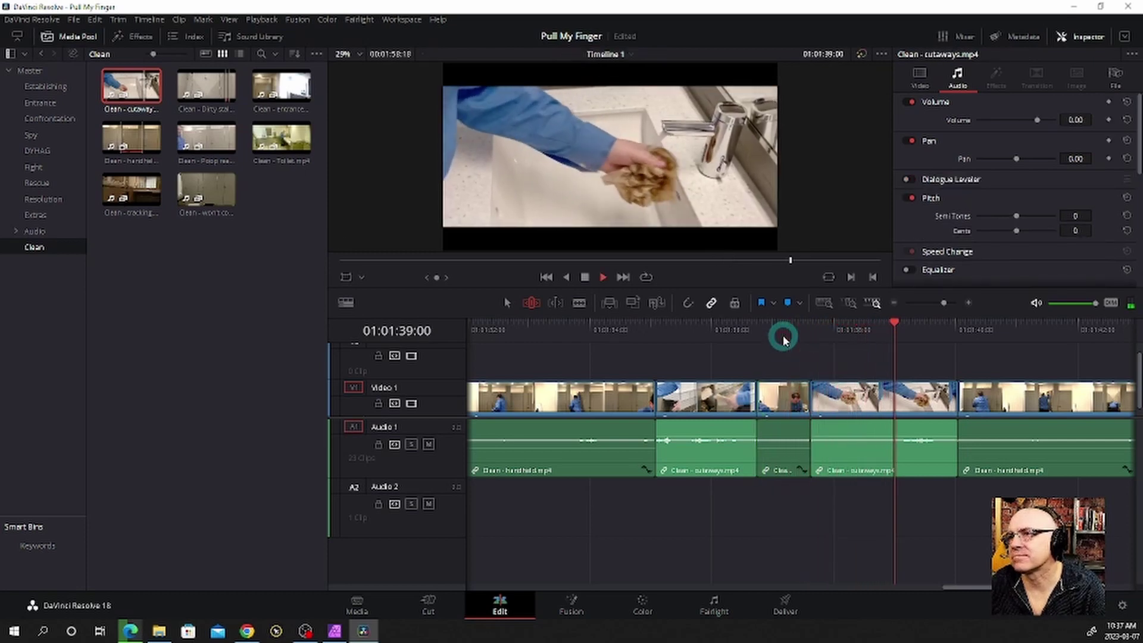
pyautogui.press('space')
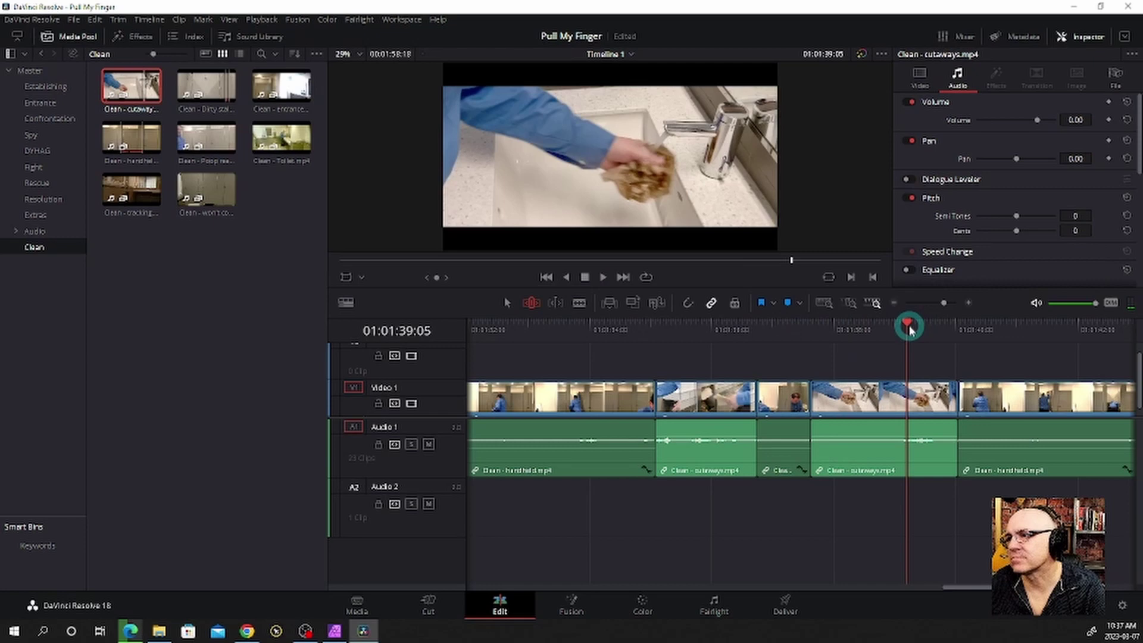
pyautogui.moveTo(909, 328); pyautogui.dragTo(900, 329)
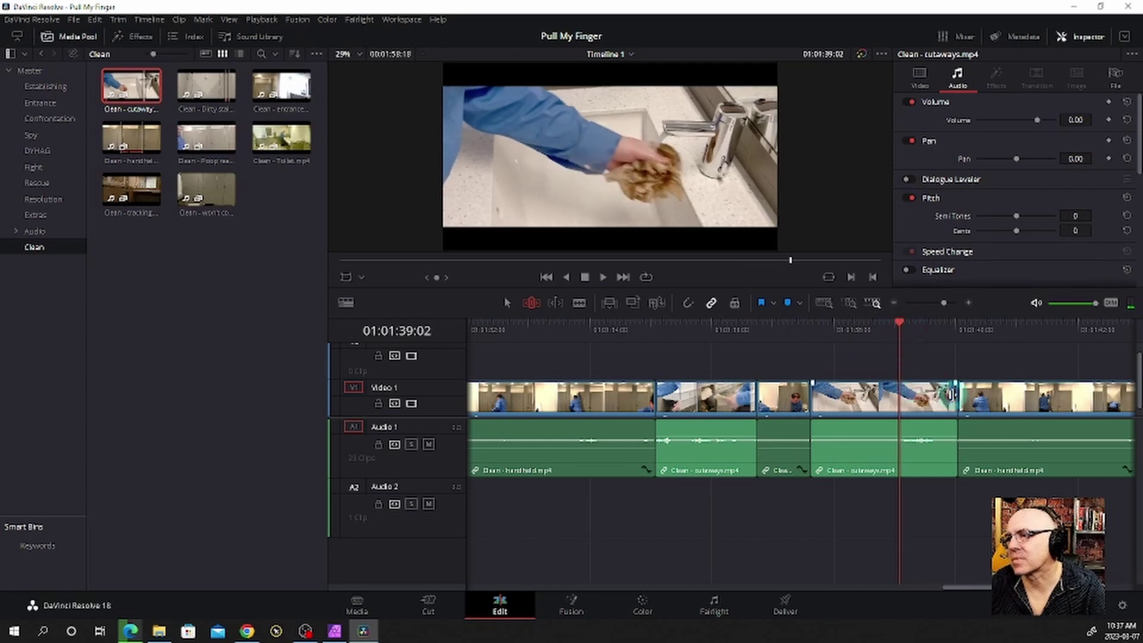
pyautogui.moveTo(956, 394); pyautogui.dragTo(896, 395)
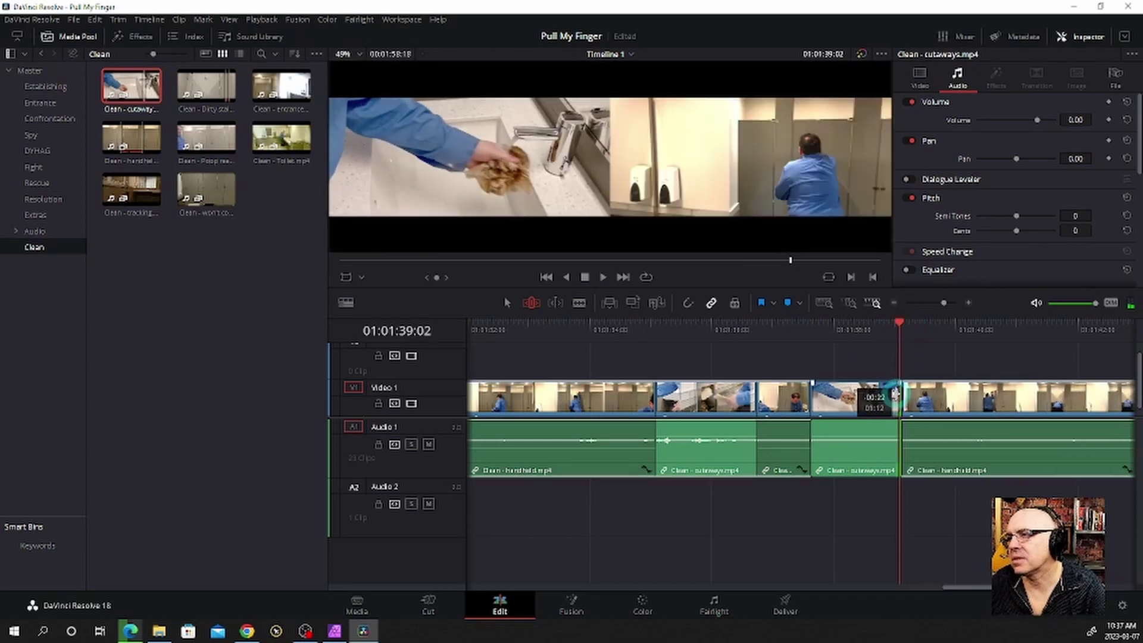
pyautogui.click(912, 394)
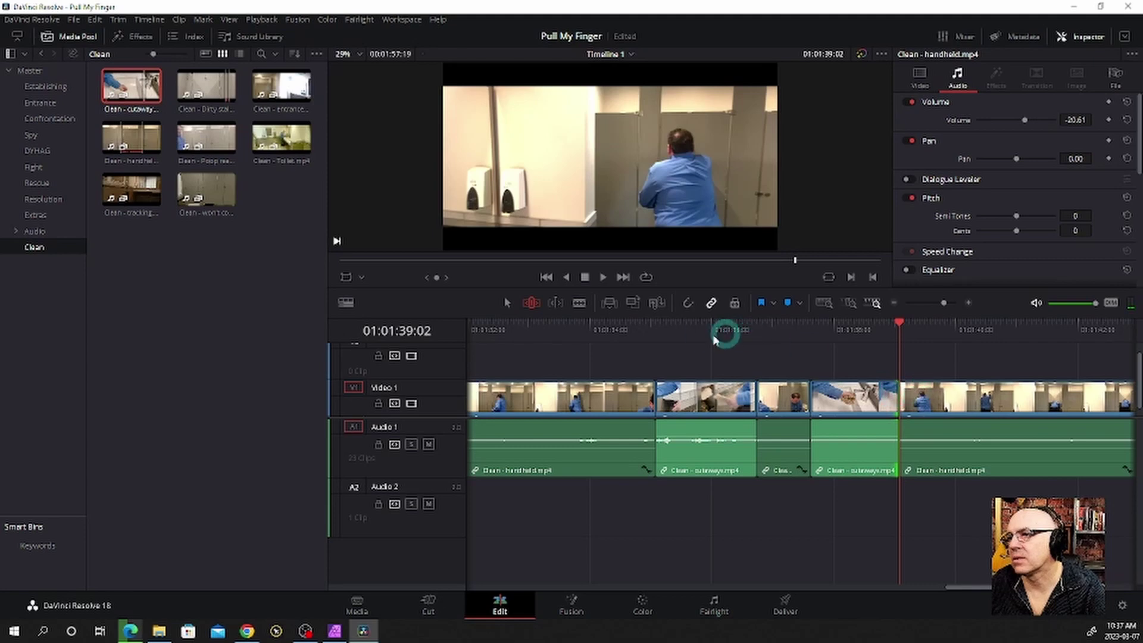
pyautogui.click(603, 331)
pyautogui.press('space')
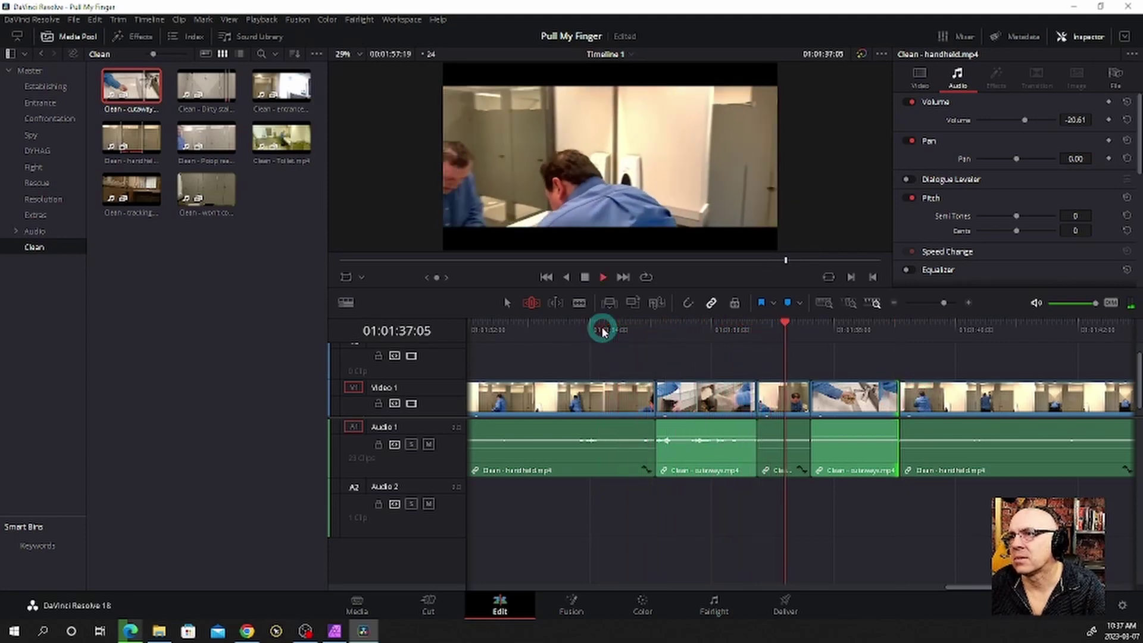
pyautogui.press('space')
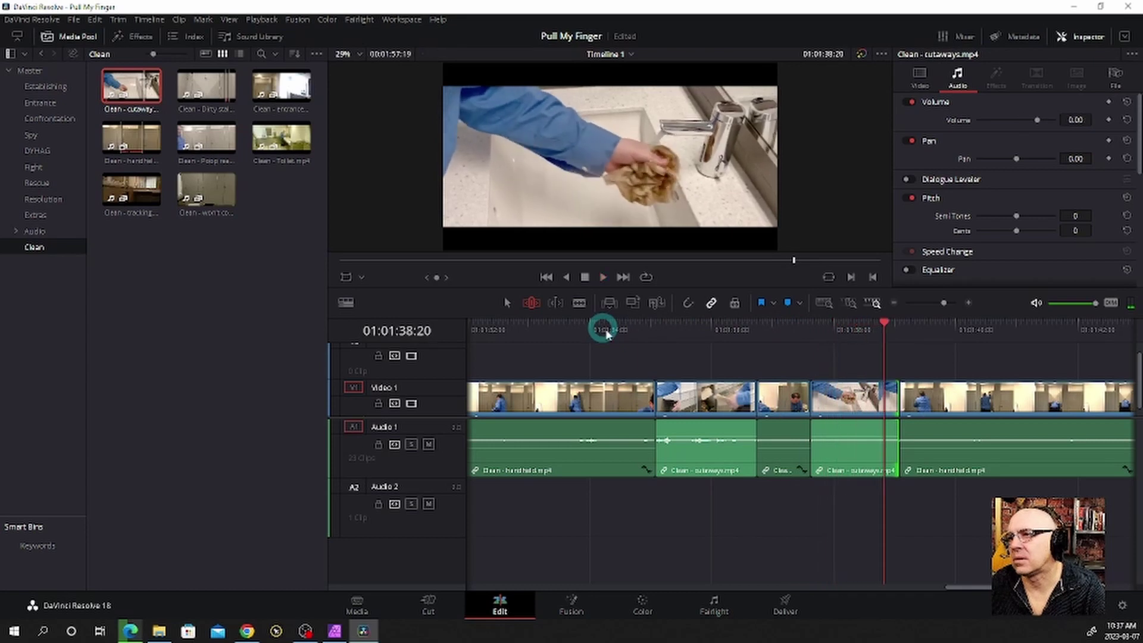
# Move the edit point into the following handheld shot earlier and replay the revised cut.
pyautogui.moveTo(625, 332); pyautogui.dragTo(841, 341)
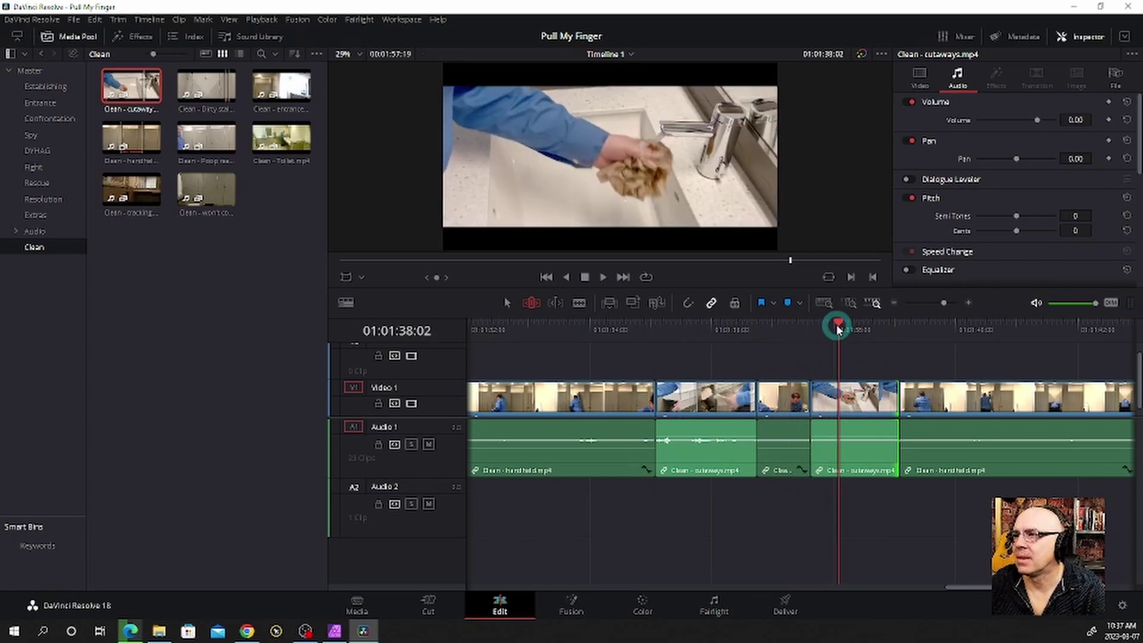
pyautogui.moveTo(837, 328); pyautogui.dragTo(916, 334)
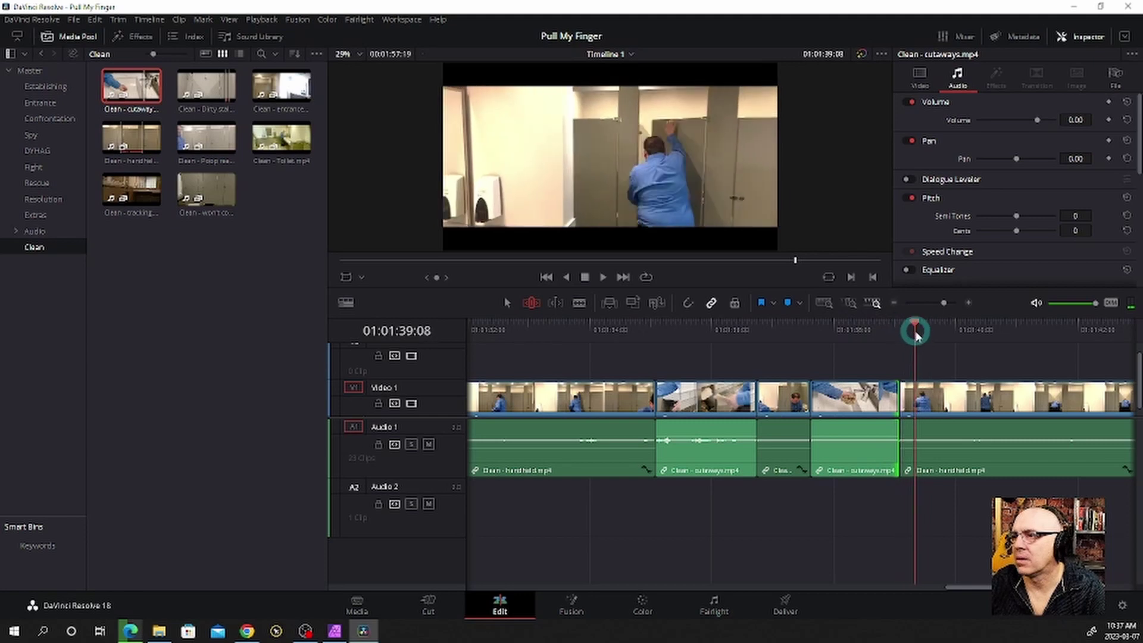
pyautogui.click(913, 395)
pyautogui.moveTo(904, 396)
pyautogui.mouseDown()
pyautogui.moveTo(813, 406)
pyautogui.moveTo(826, 407)
pyautogui.mouseUp()
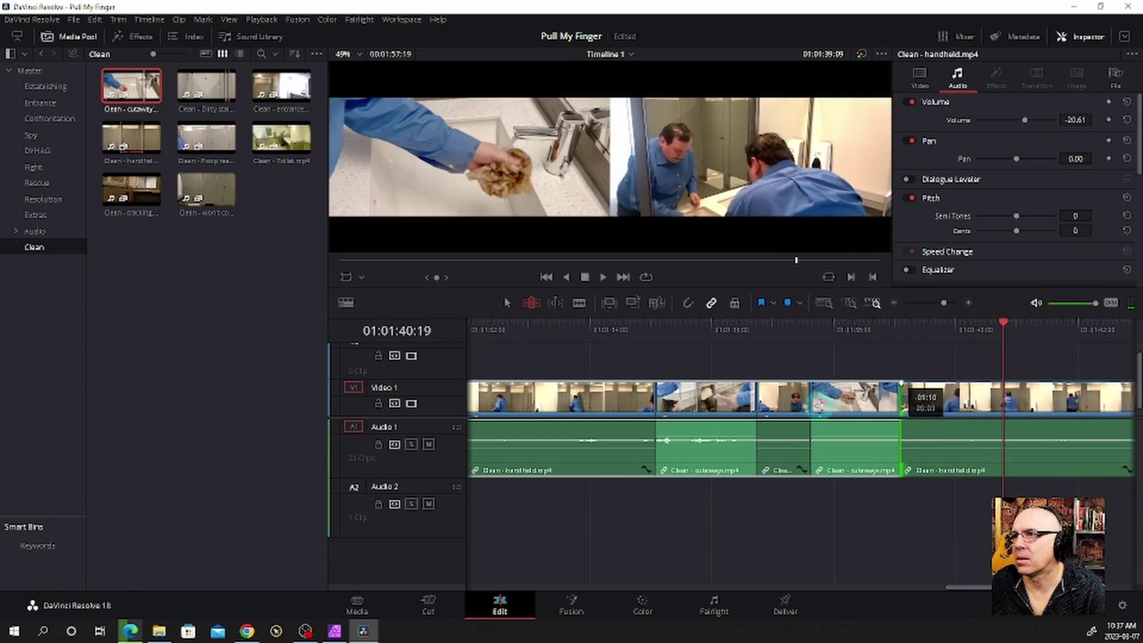
pyautogui.click(829, 406)
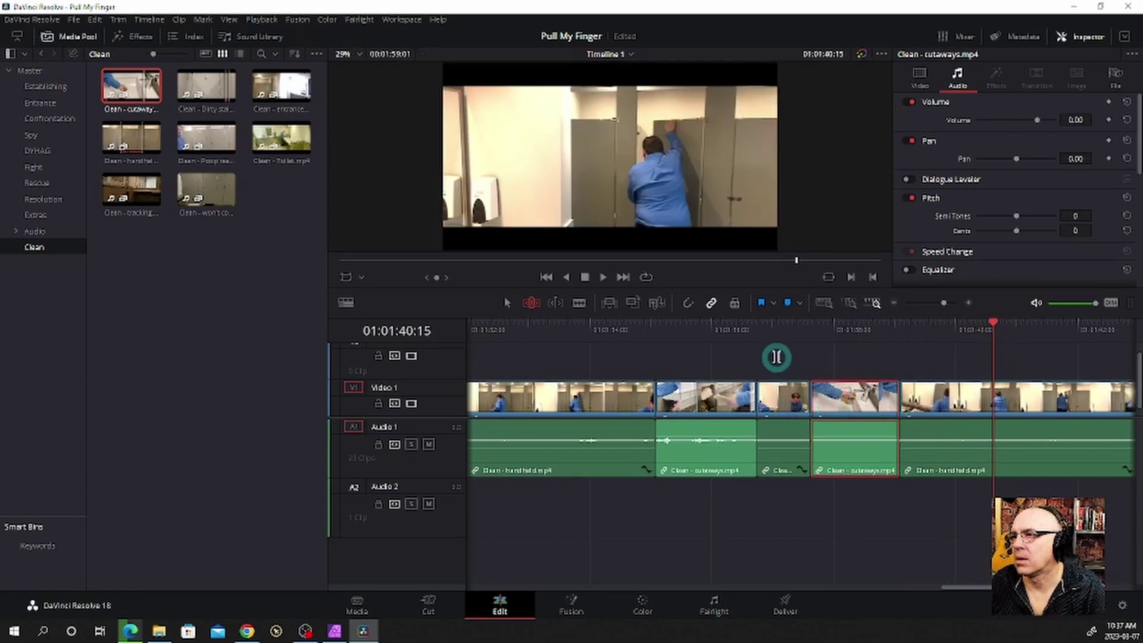
pyautogui.click(768, 332)
pyautogui.press('space')
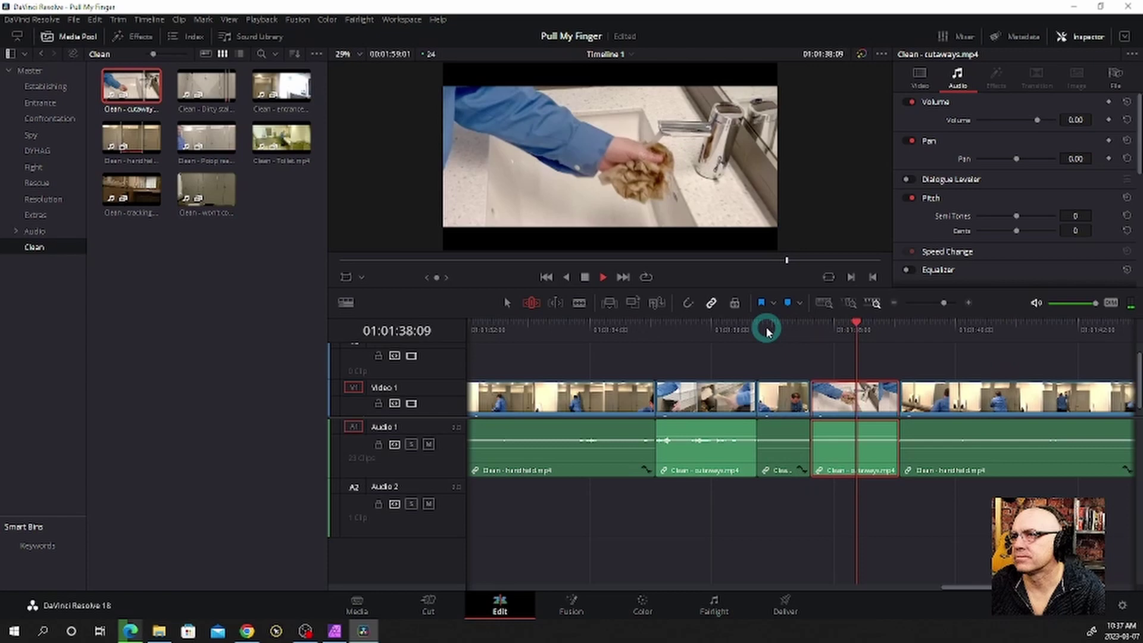
pyautogui.press('space')
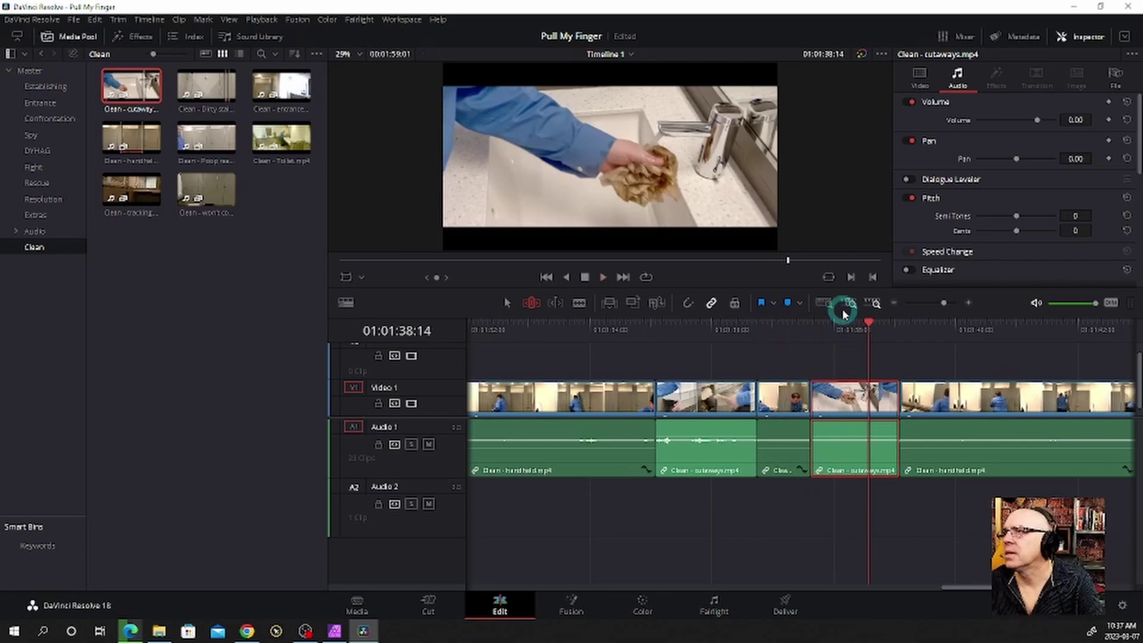
# Flip the sink cutaway horizontally using the Inspector's Video Transform settings.
pyautogui.click(918, 77)
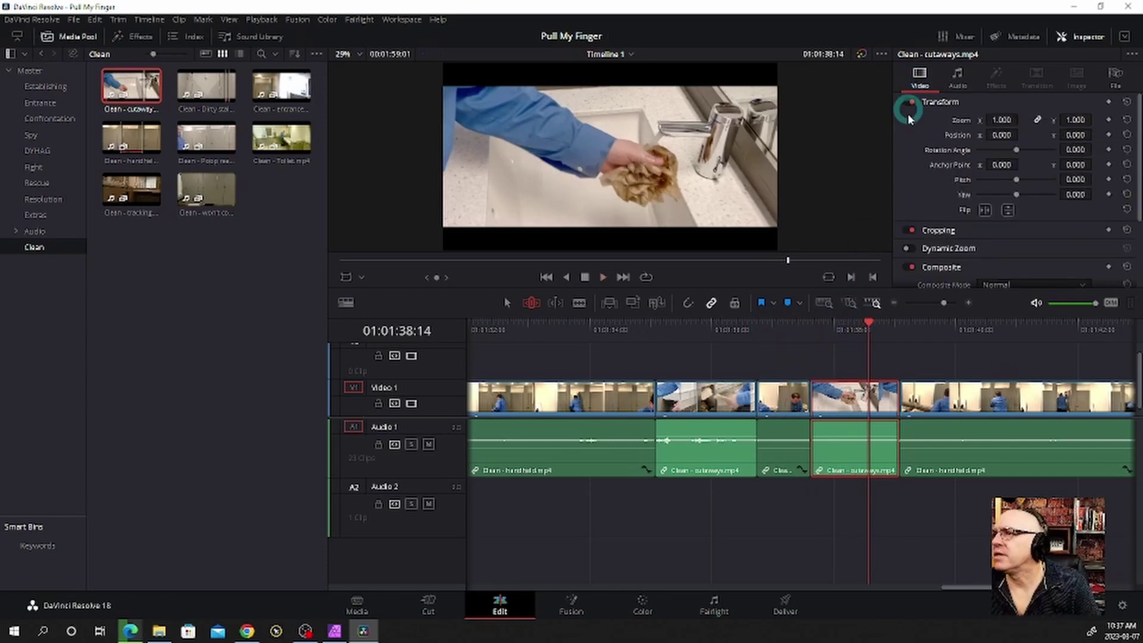
pyautogui.click(984, 211)
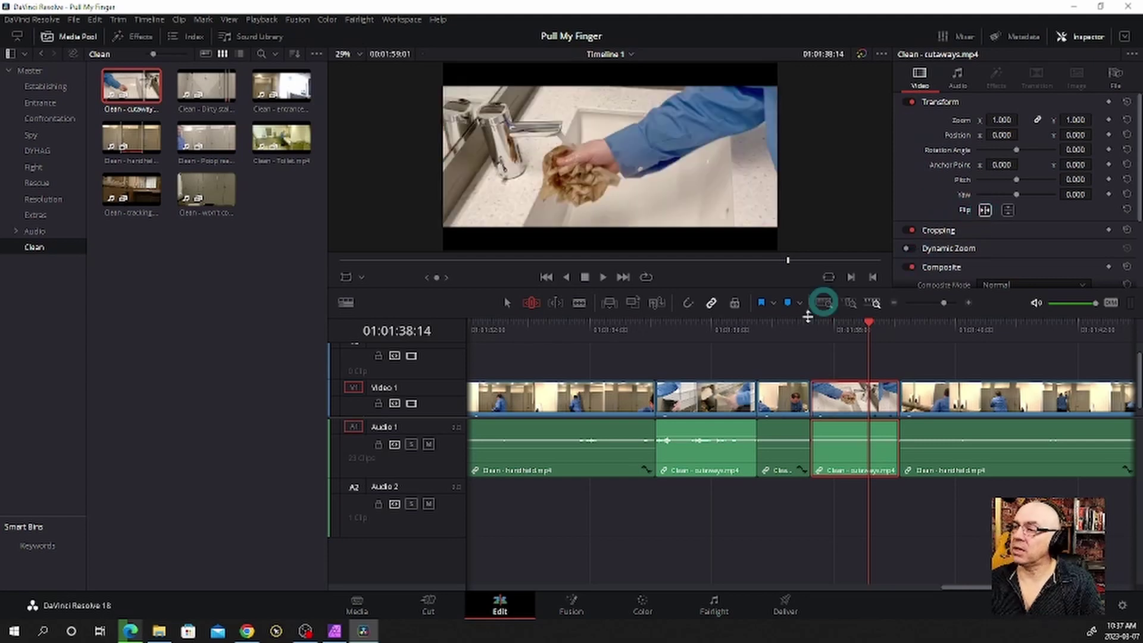
pyautogui.click(717, 333)
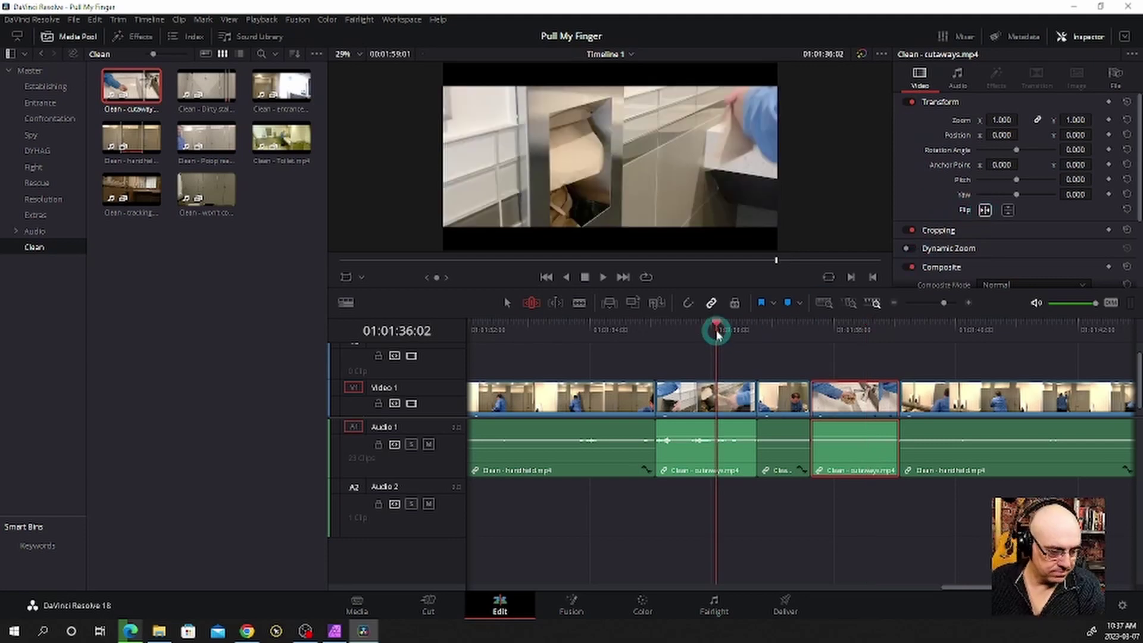
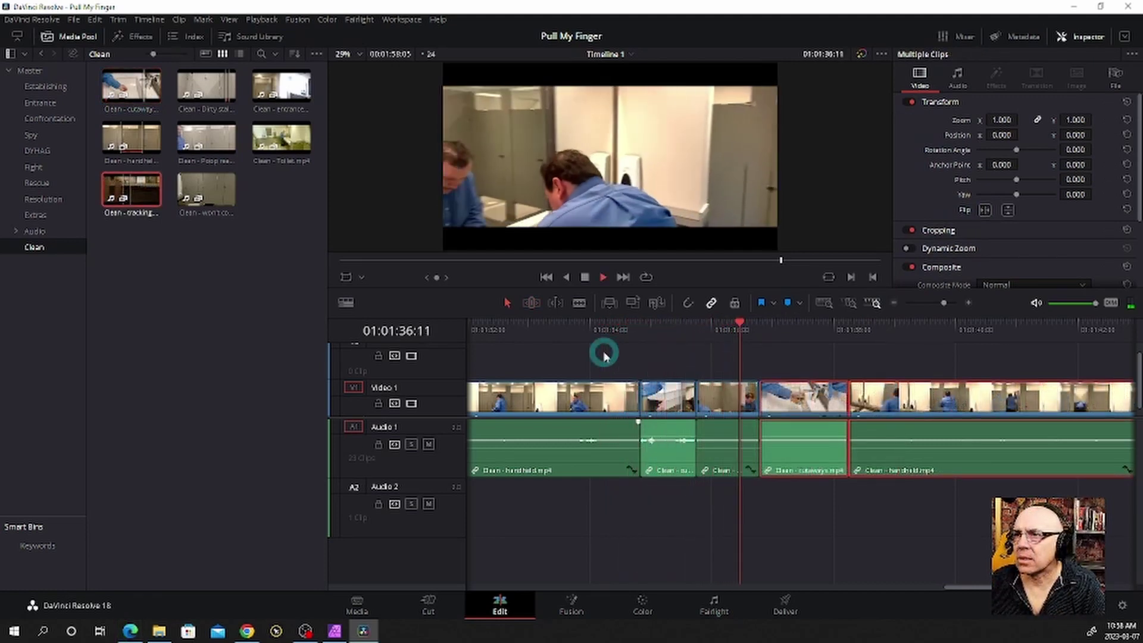
# Park the playhead at 01:01:35:23 and scrub through Clean - tracking in the source viewer.
pyautogui.click(678, 332)
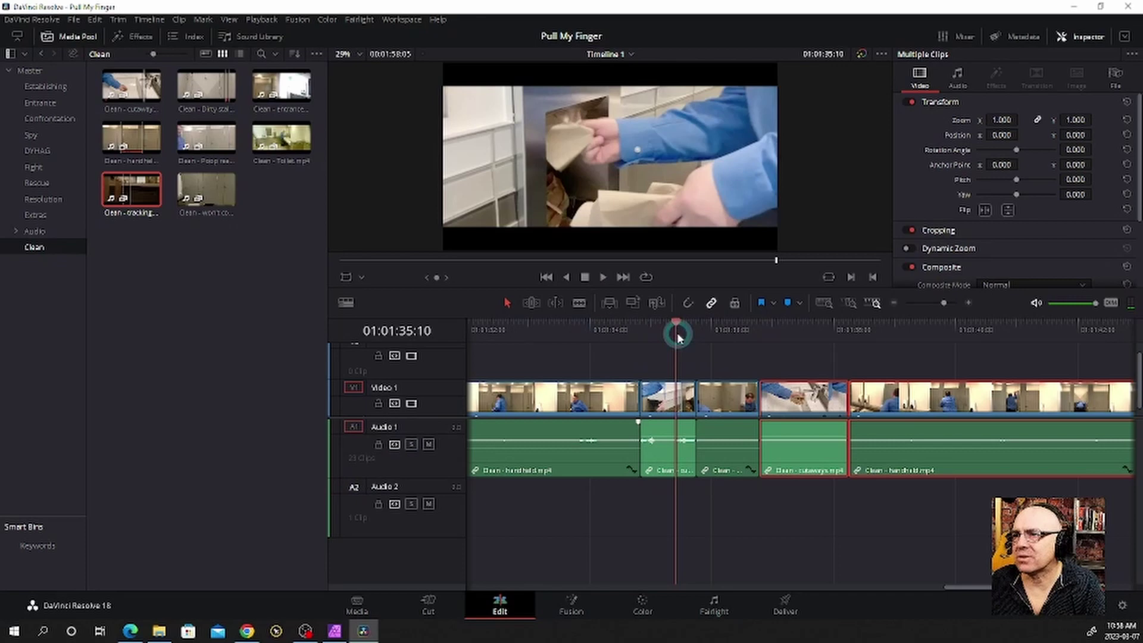
pyautogui.moveTo(712, 337); pyautogui.dragTo(744, 340)
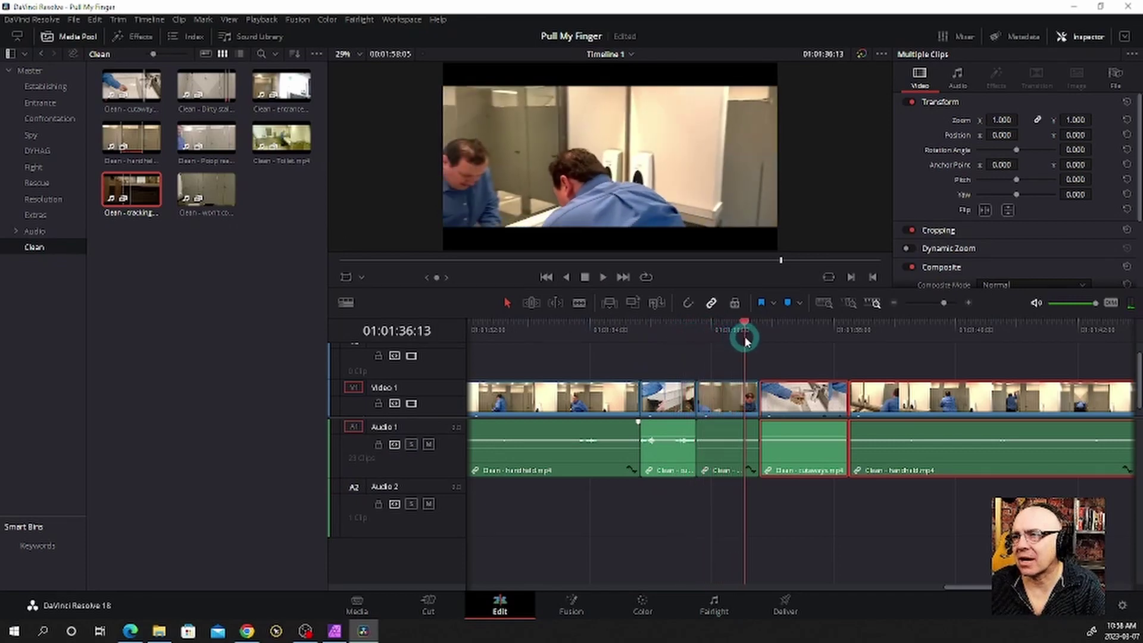
pyautogui.moveTo(744, 339)
pyautogui.mouseDown()
pyautogui.moveTo(676, 342)
pyautogui.moveTo(778, 352)
pyautogui.mouseUp()
pyautogui.click(708, 335)
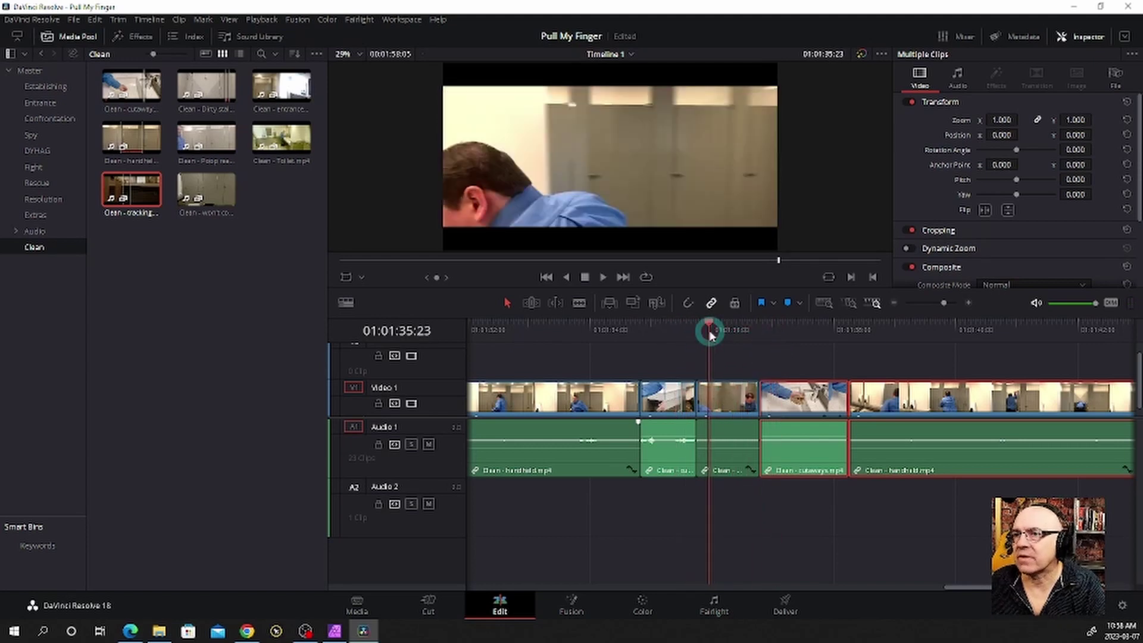
pyautogui.doubleClick(137, 198)
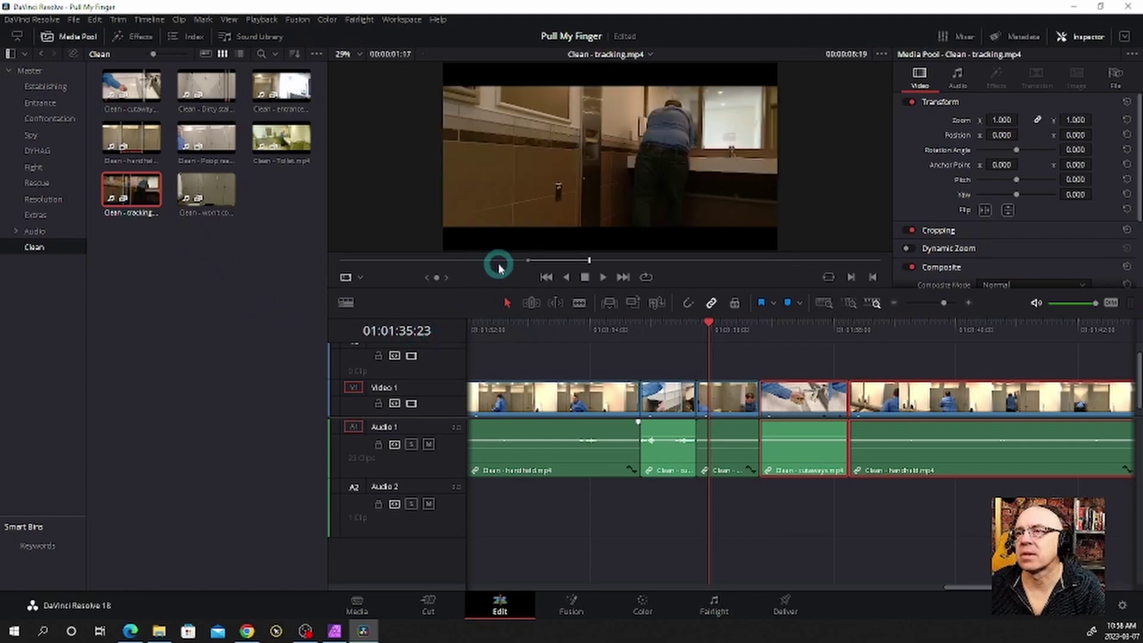
pyautogui.moveTo(498, 263); pyautogui.dragTo(574, 266)
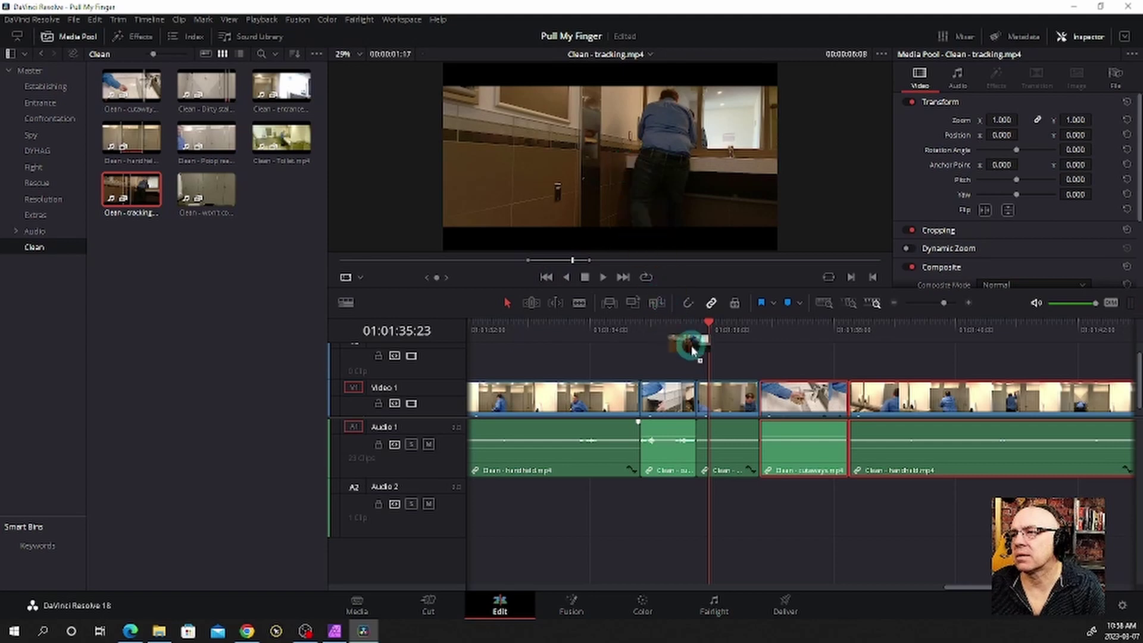
# Undo the dropped clip, then insert Clean - tracking at the 01:01:35:18 boundary.
pyautogui.moveTo(625, 168); pyautogui.dragTo(699, 403)
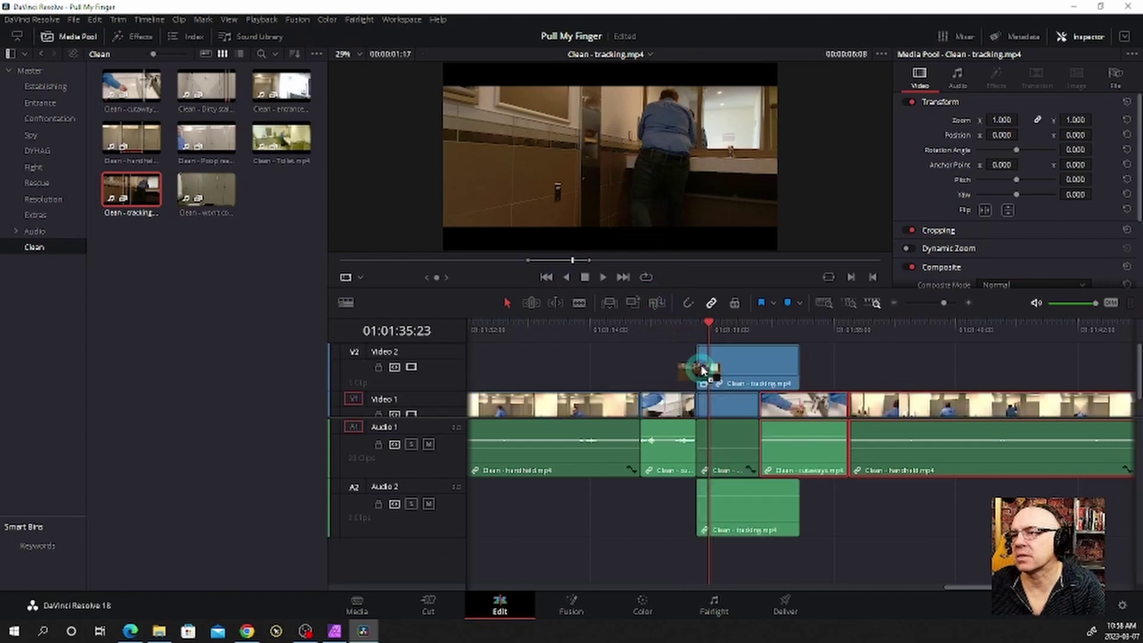
pyautogui.hotkey('ctrl', 'z')
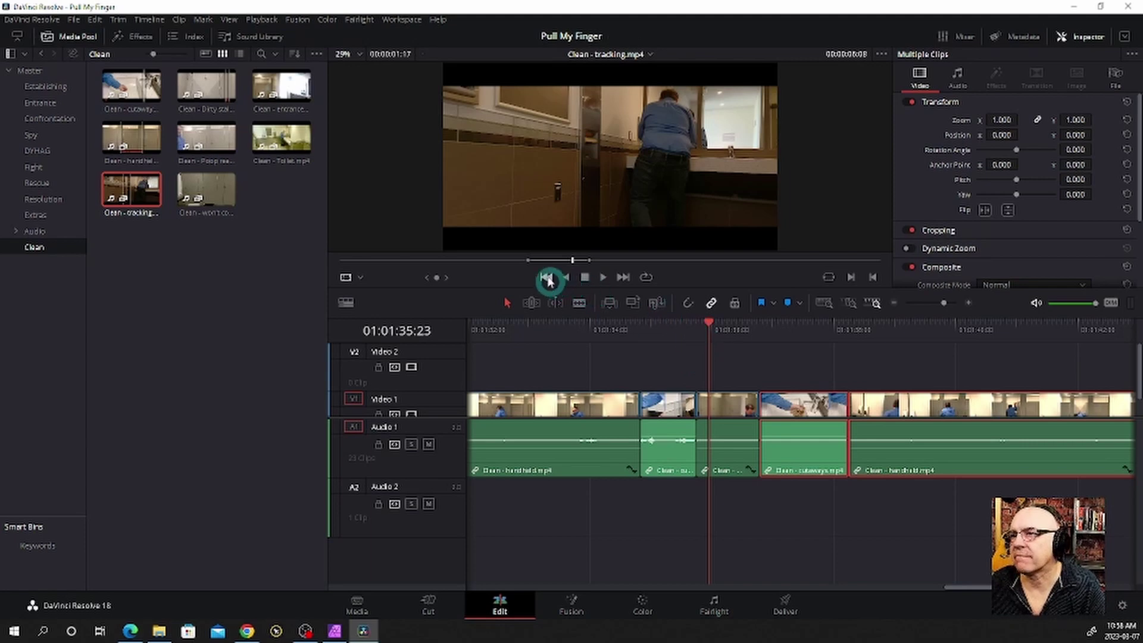
pyautogui.click(548, 280)
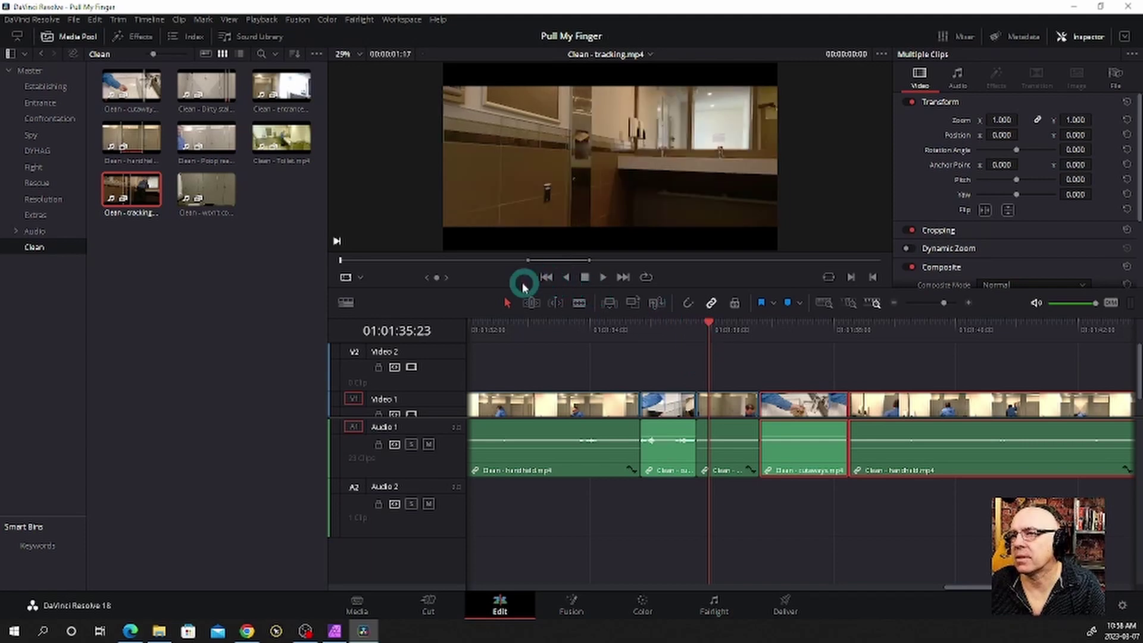
pyautogui.click(741, 347)
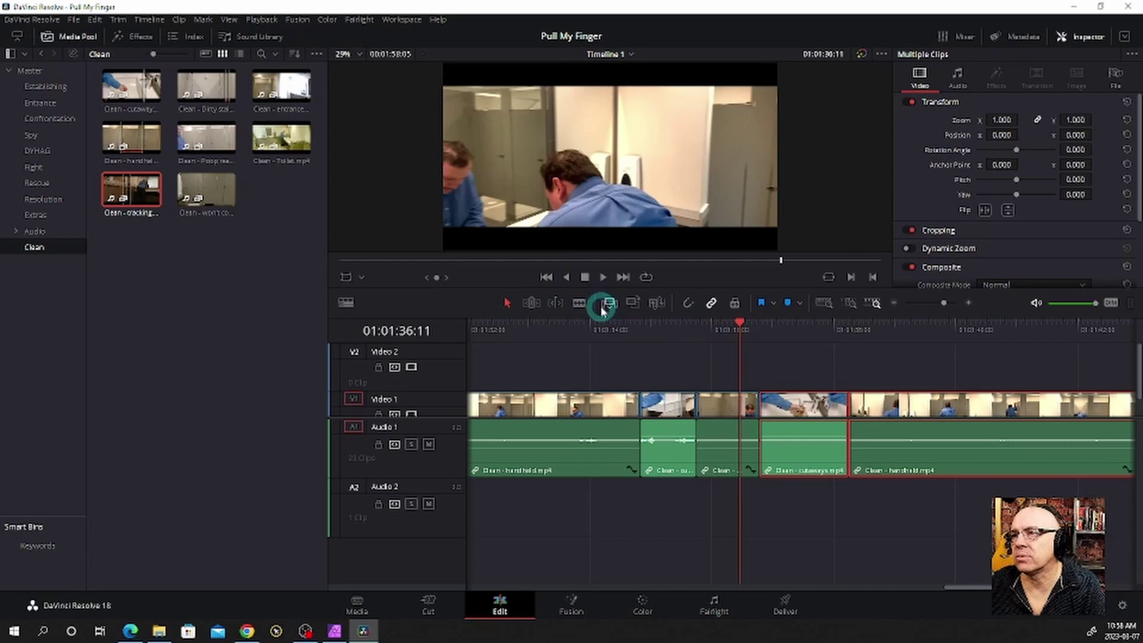
pyautogui.click(548, 278)
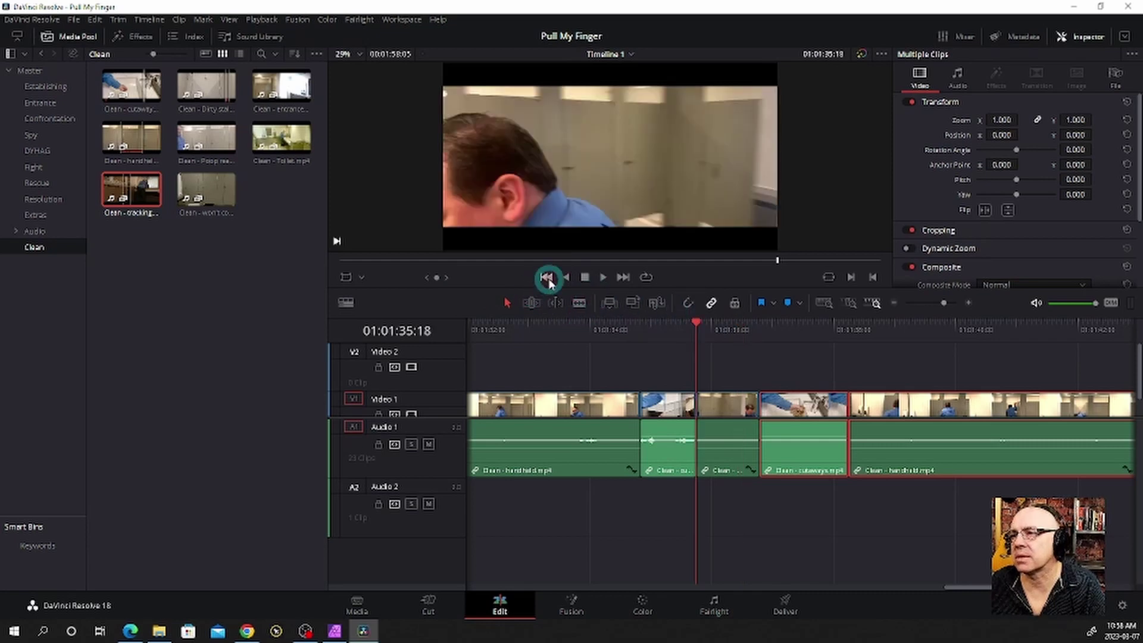
pyautogui.doubleClick(132, 190)
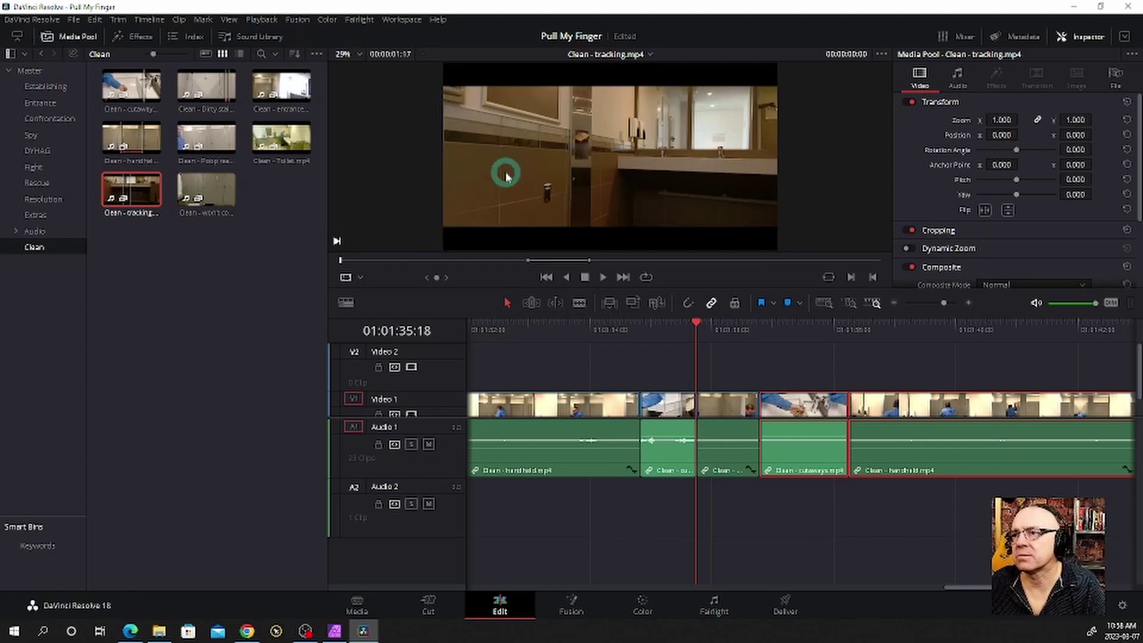
pyautogui.click(611, 304)
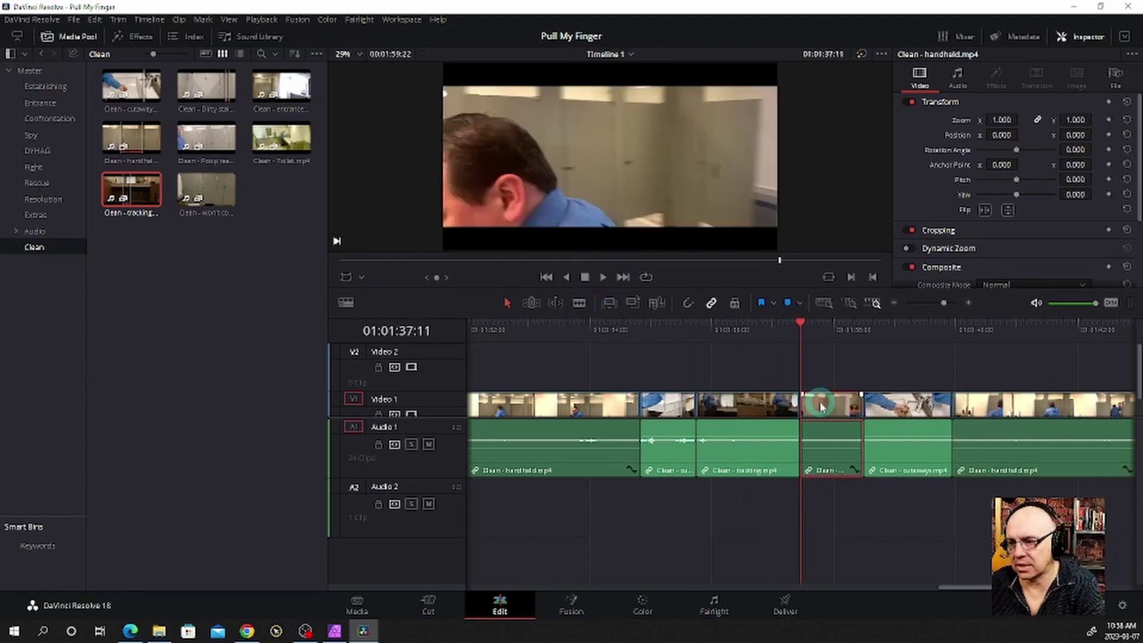
# Remove the leftover sliver after the tracking shot and replay from about 01:01:34.
pyautogui.hotkey('ctrl', 'z')
pyautogui.click(603, 332)
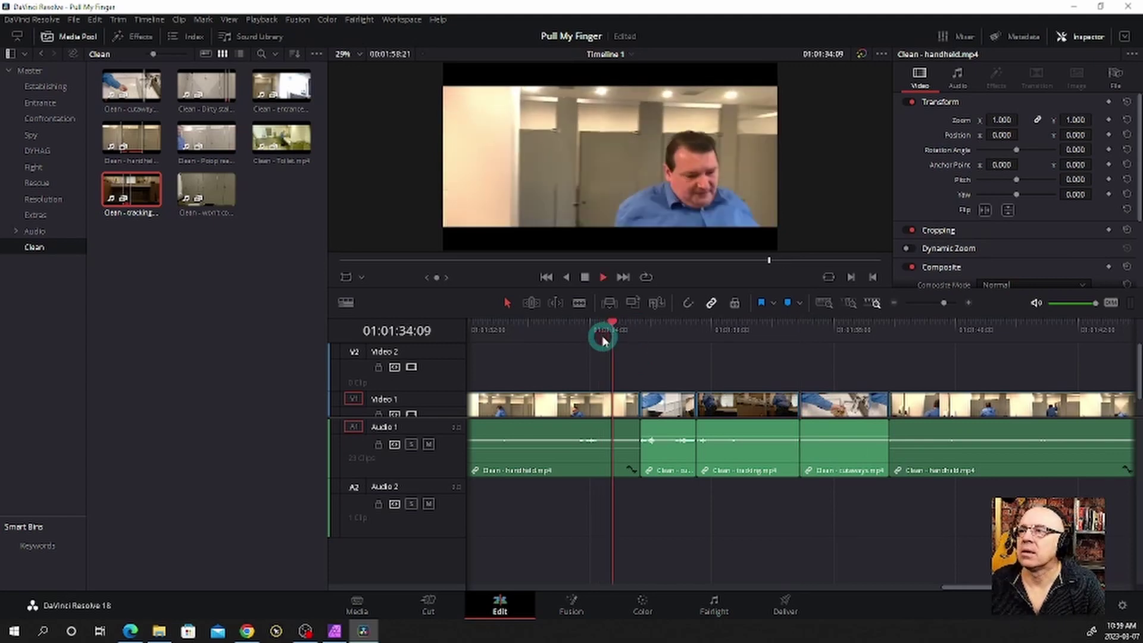
pyautogui.press('space')
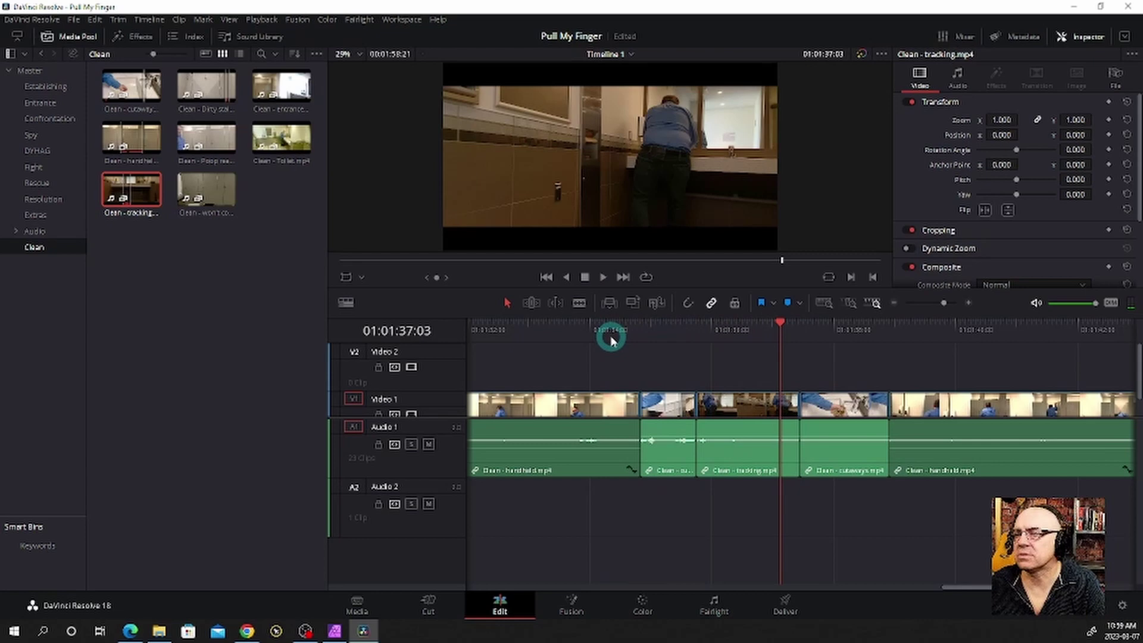
pyautogui.click(613, 339)
pyautogui.press('space')
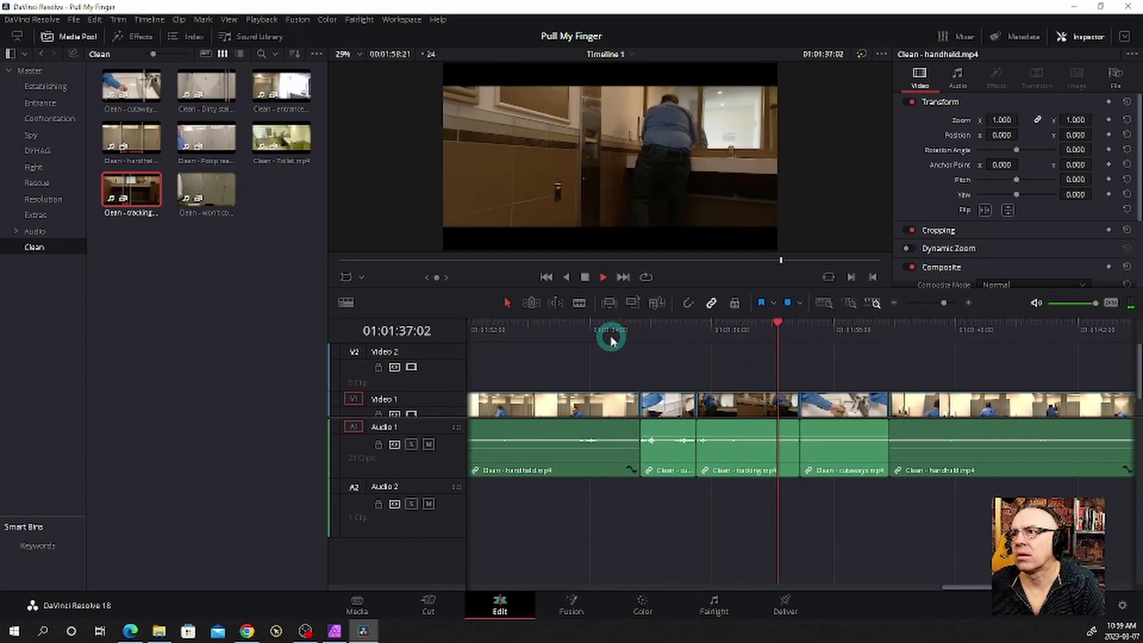
pyautogui.press('space')
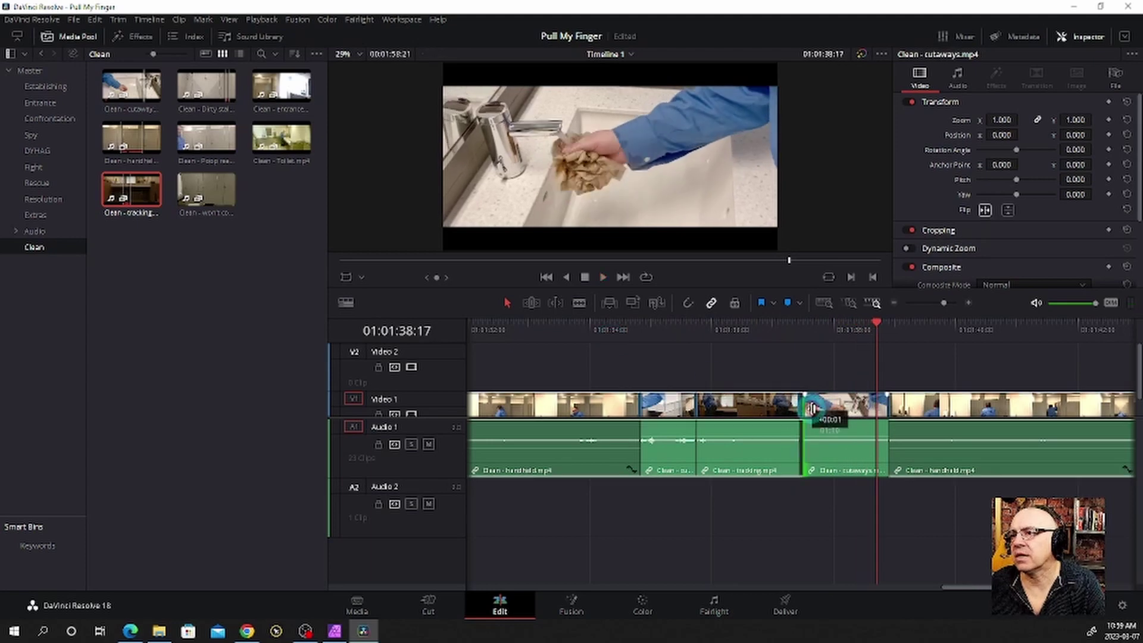
# Trim the start of the cutaways clip shorter and replay the edit.
pyautogui.moveTo(802, 406); pyautogui.dragTo(811, 410)
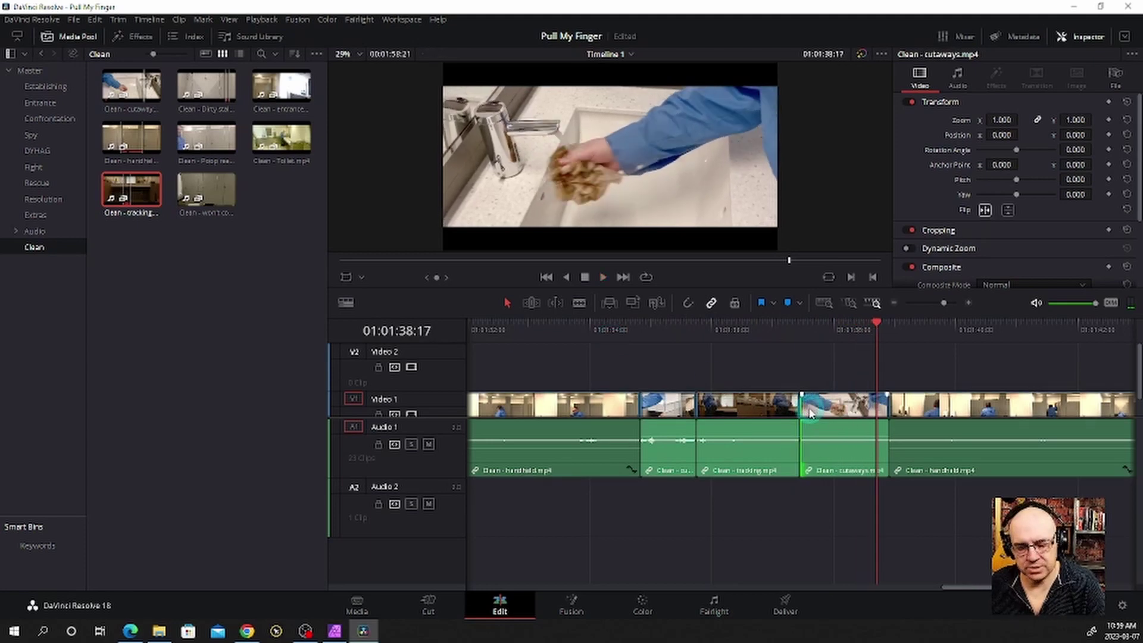
pyautogui.moveTo(808, 406); pyautogui.dragTo(831, 410)
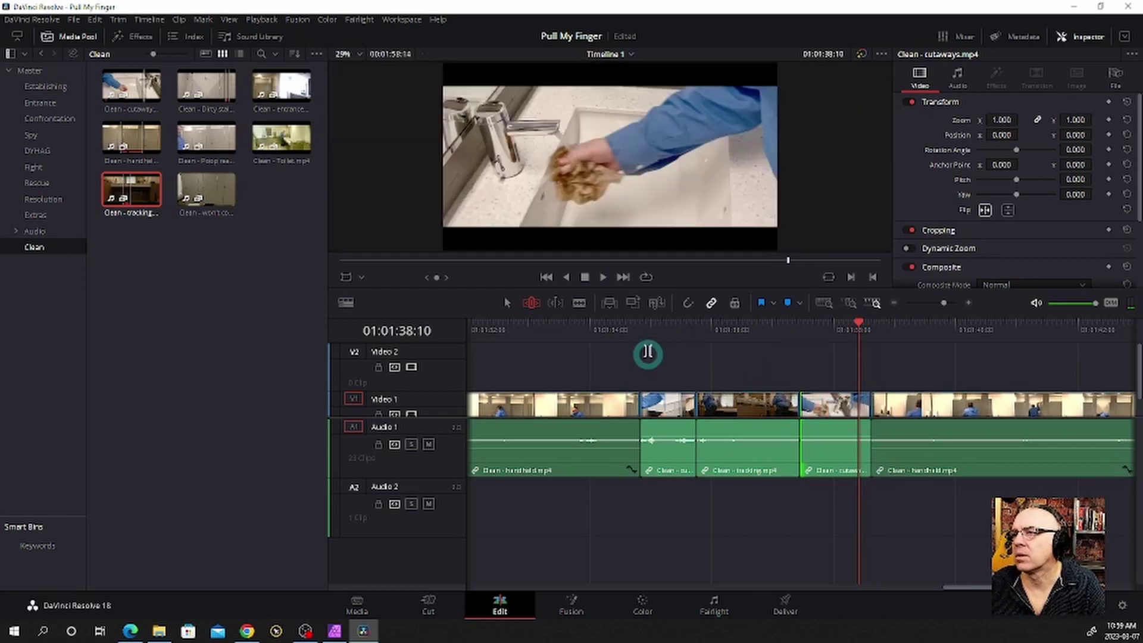
pyautogui.click(627, 332)
pyautogui.press('space')
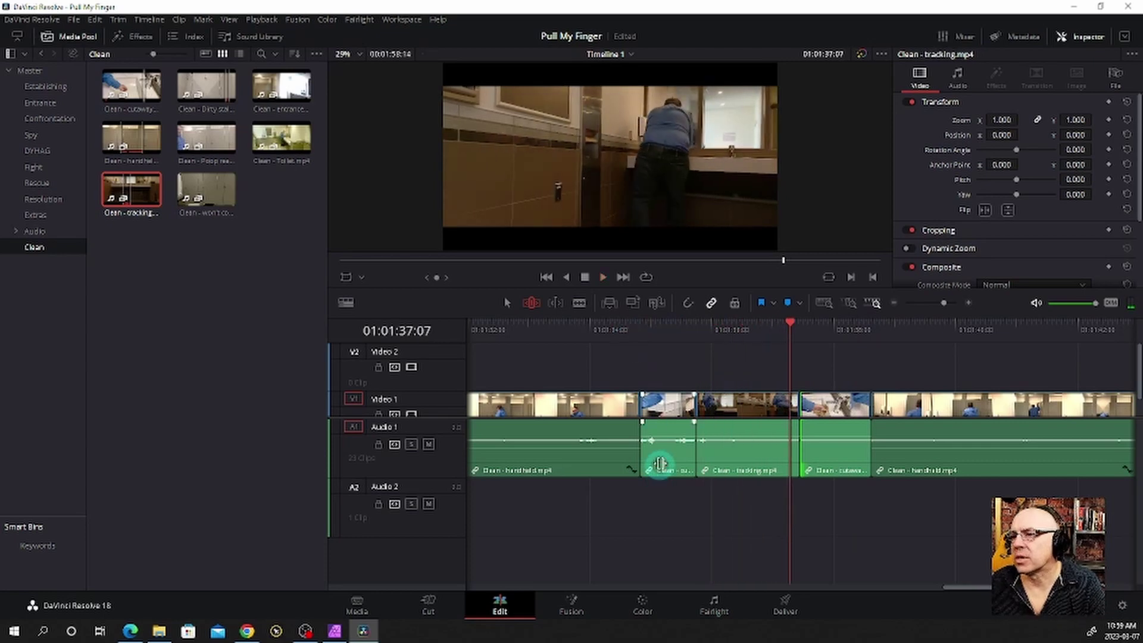
# Trim the edge of the short cutaways audio clip and replay from 01:01:34.
pyautogui.click(662, 462)
pyautogui.rightClick(661, 463)
pyautogui.click(673, 481)
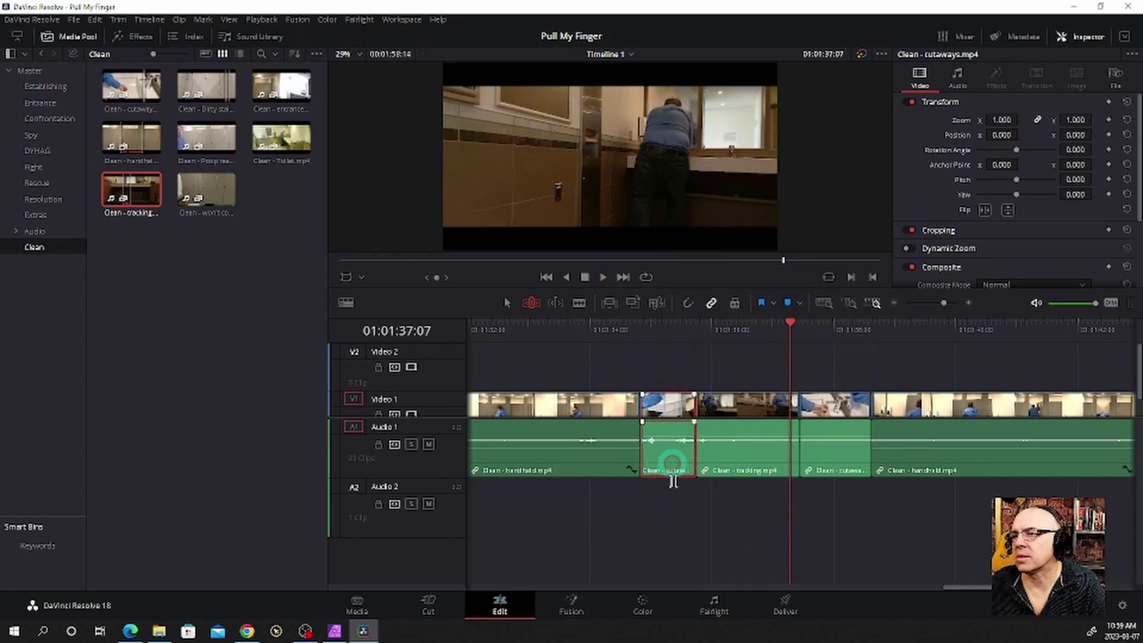
pyautogui.click(677, 523)
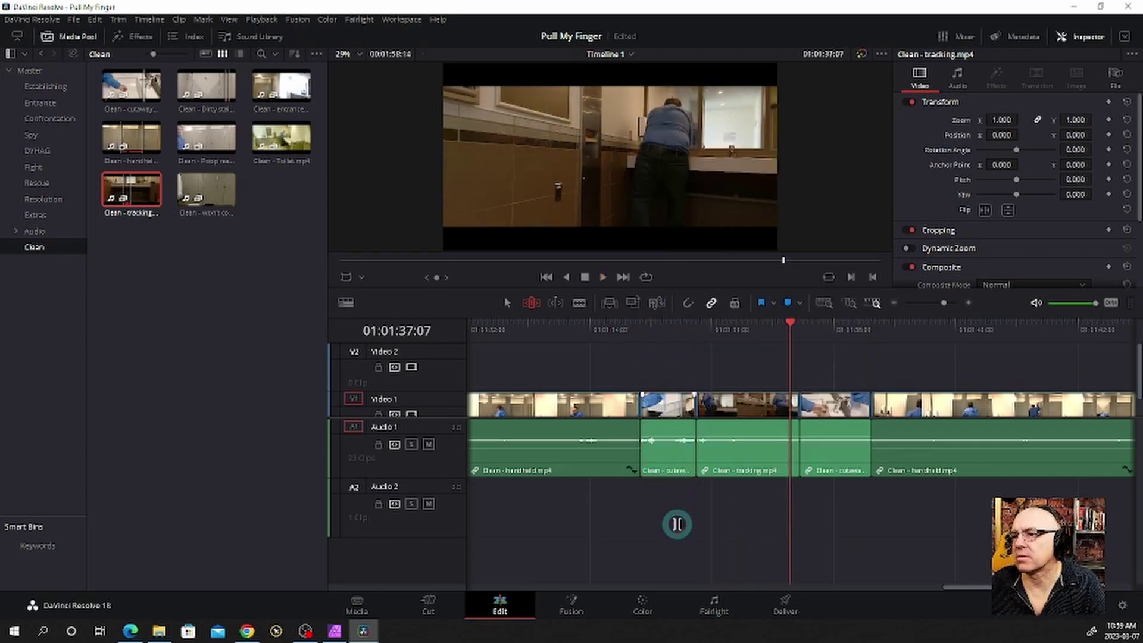
pyautogui.click(655, 460)
pyautogui.moveTo(644, 454); pyautogui.dragTo(653, 452)
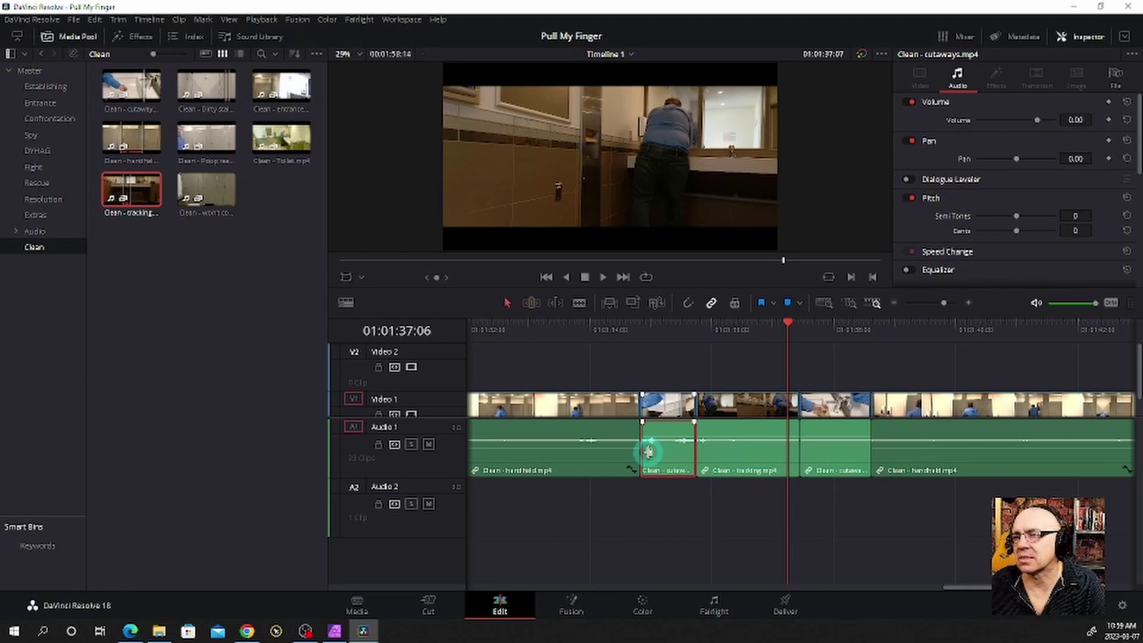
pyautogui.moveTo(649, 452); pyautogui.dragTo(654, 452)
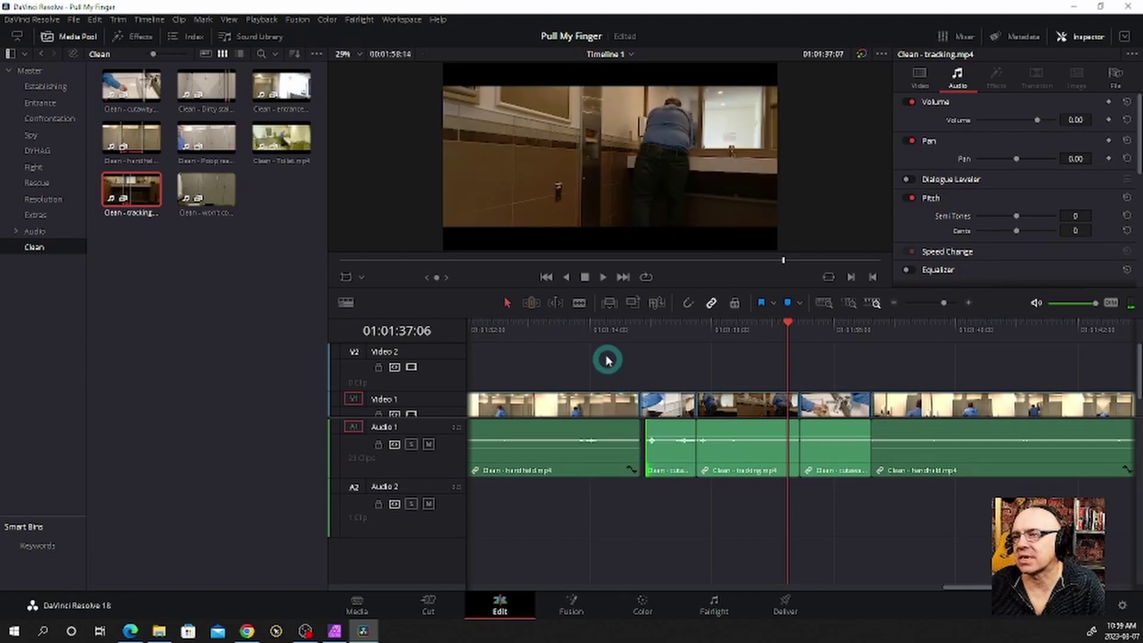
pyautogui.click(596, 333)
pyautogui.press('space')
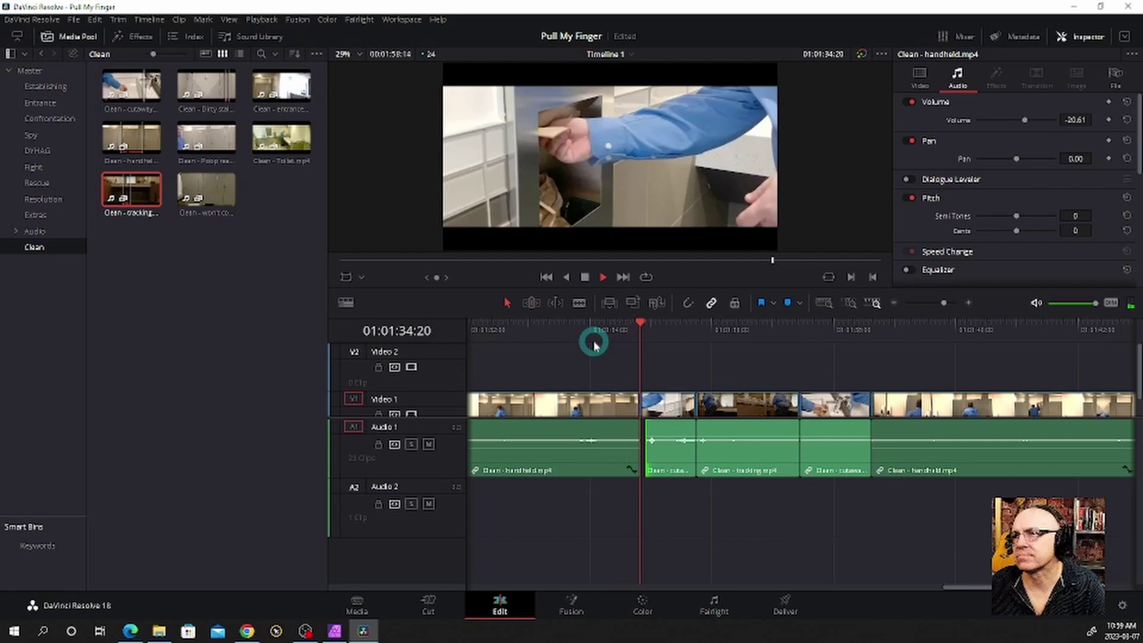
pyautogui.press('space')
# Trim the edge of the Clean - tracking audio slightly and play back the scene.
pyautogui.click(632, 456)
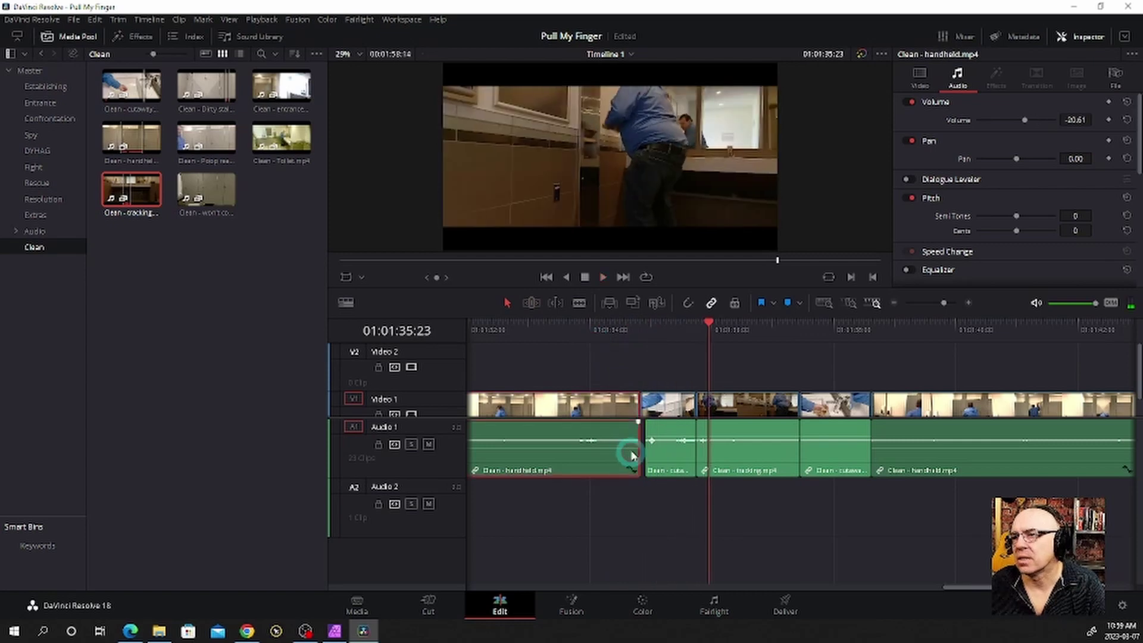
pyautogui.rightClick(629, 456)
pyautogui.click(650, 526)
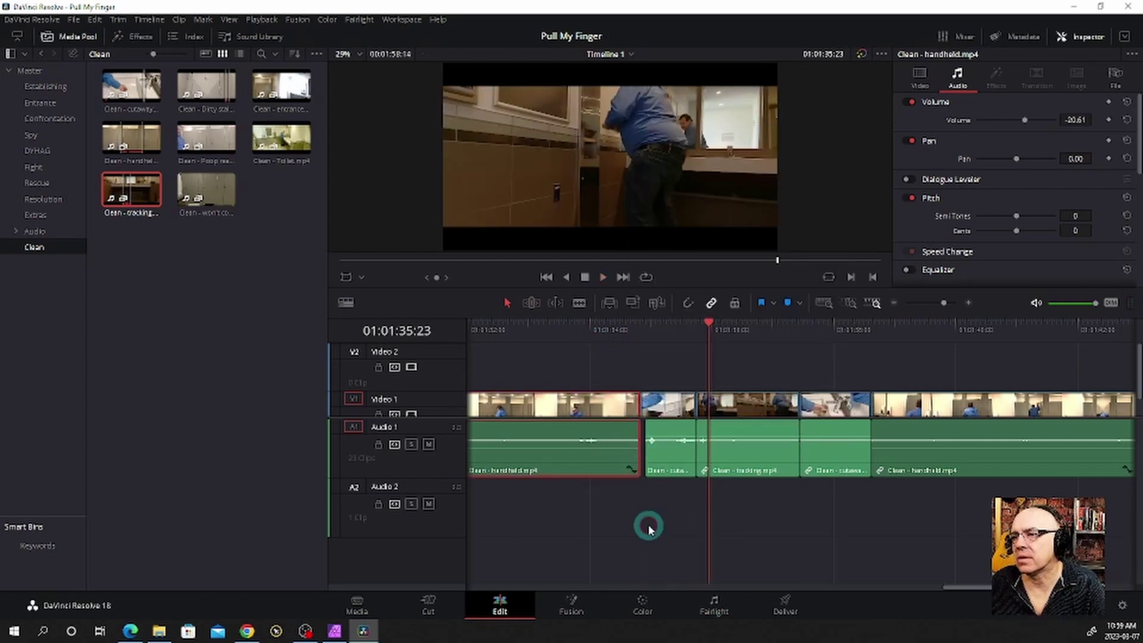
pyautogui.click(628, 460)
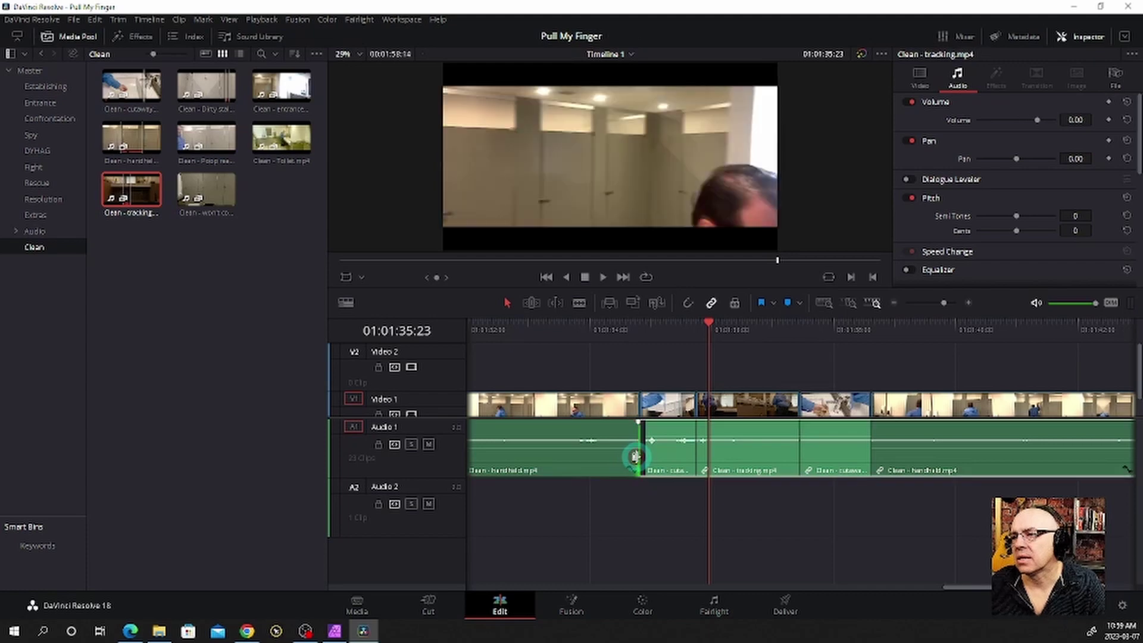
pyautogui.moveTo(634, 456); pyautogui.dragTo(643, 455)
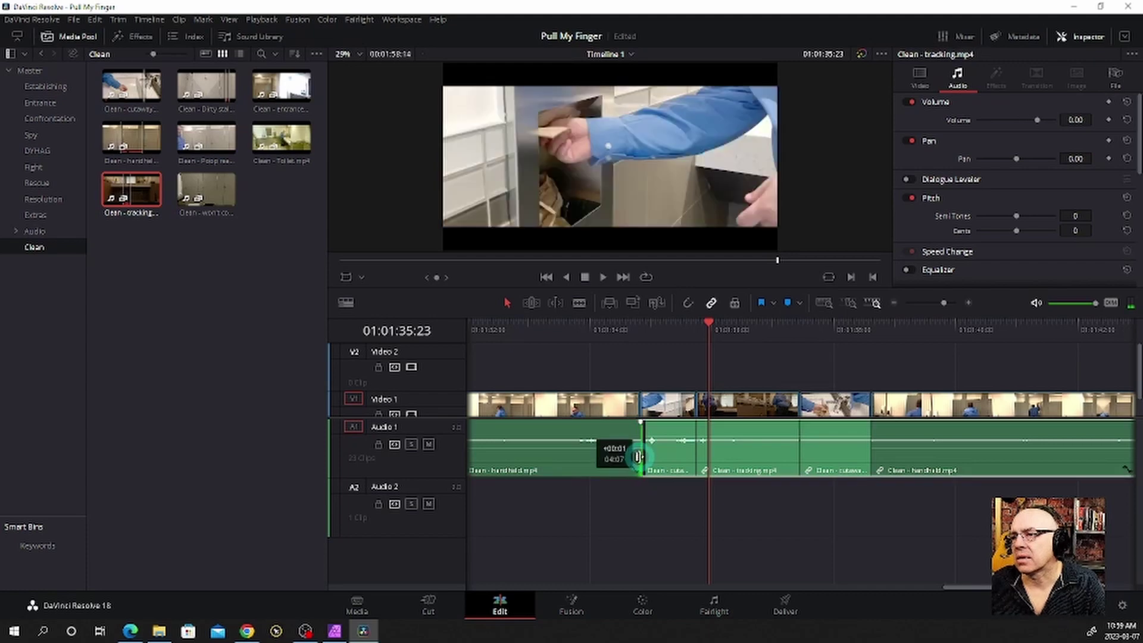
pyautogui.click(587, 336)
pyautogui.press('space')
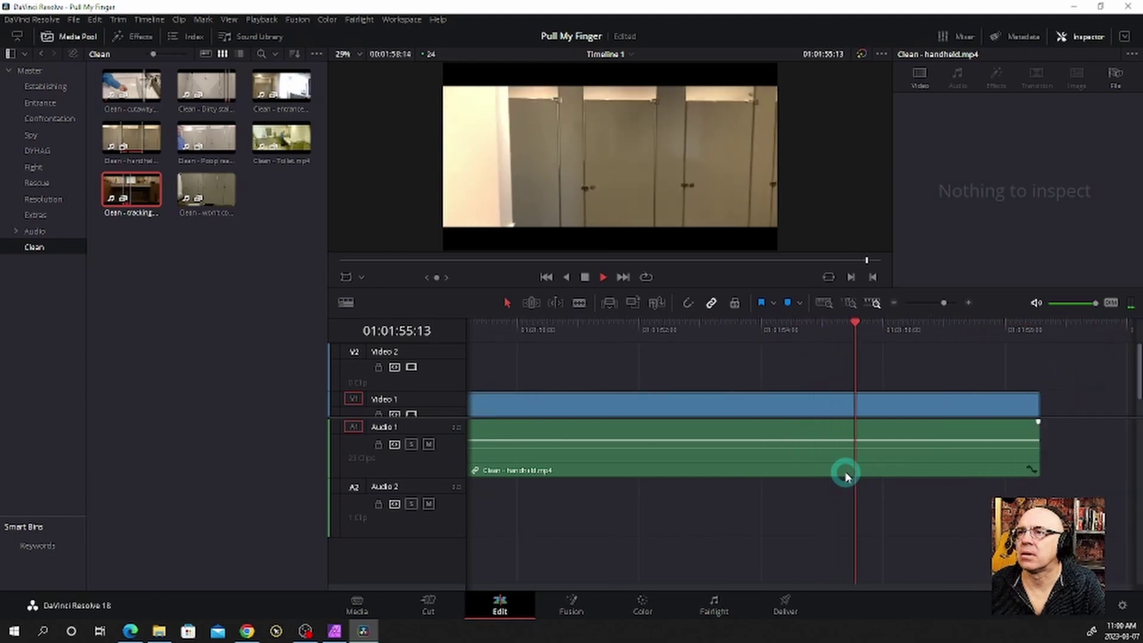
# Blade the handheld restroom clip near 01:01:55 and at an earlier point.
pyautogui.click(847, 471)
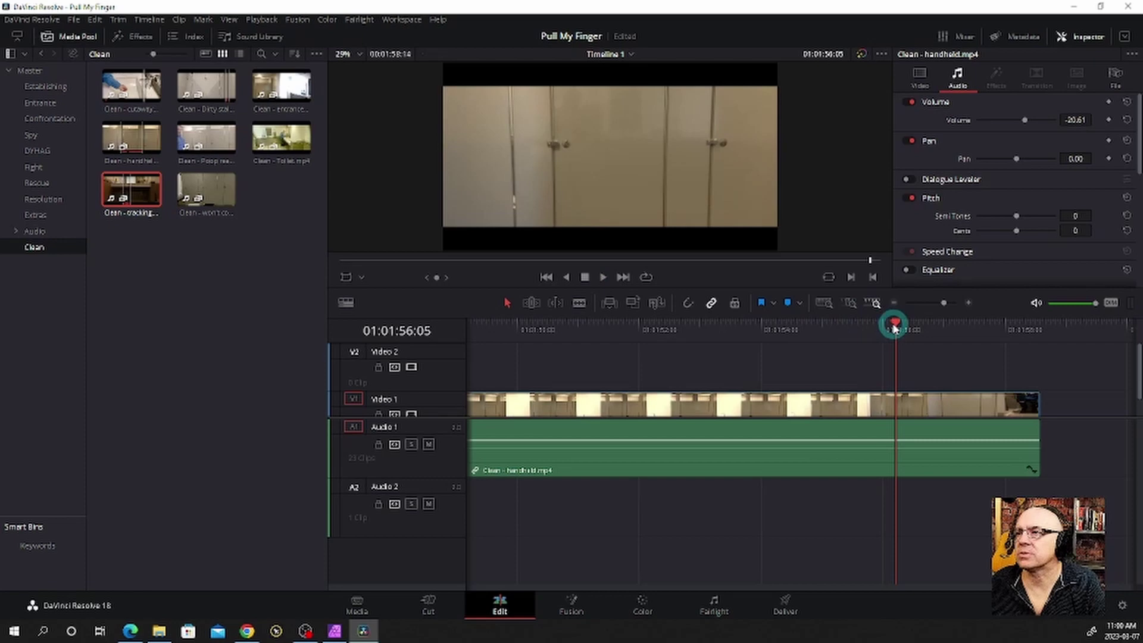
pyautogui.moveTo(896, 325); pyautogui.dragTo(843, 332)
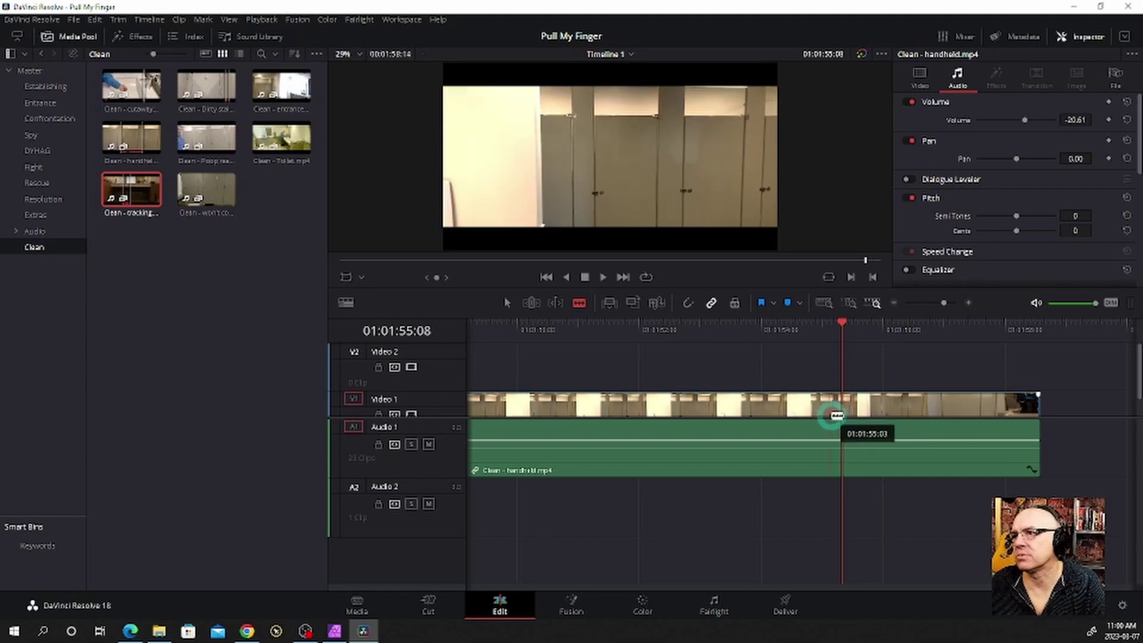
pyautogui.moveTo(834, 415); pyautogui.dragTo(531, 426)
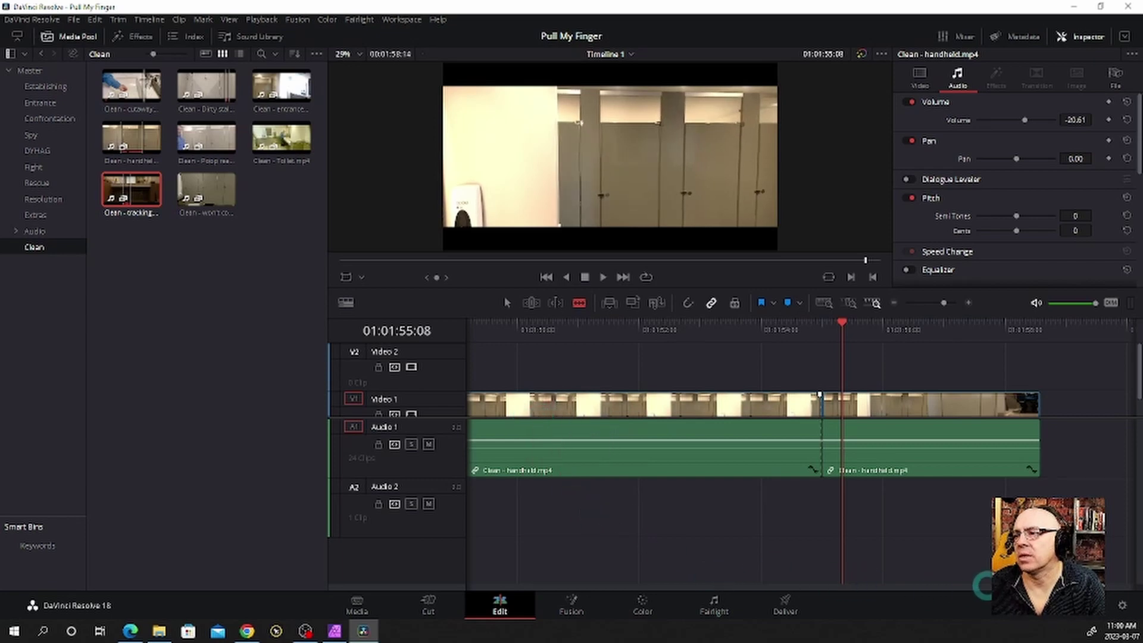
pyautogui.scroll(3, 627, 347)
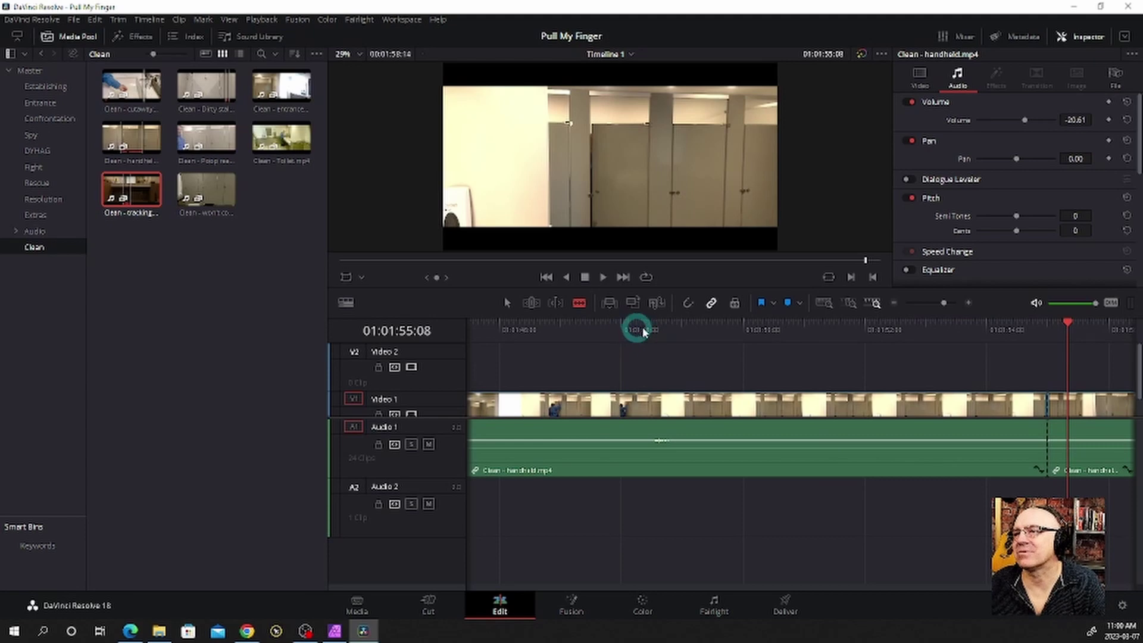
pyautogui.moveTo(664, 413); pyautogui.dragTo(725, 416)
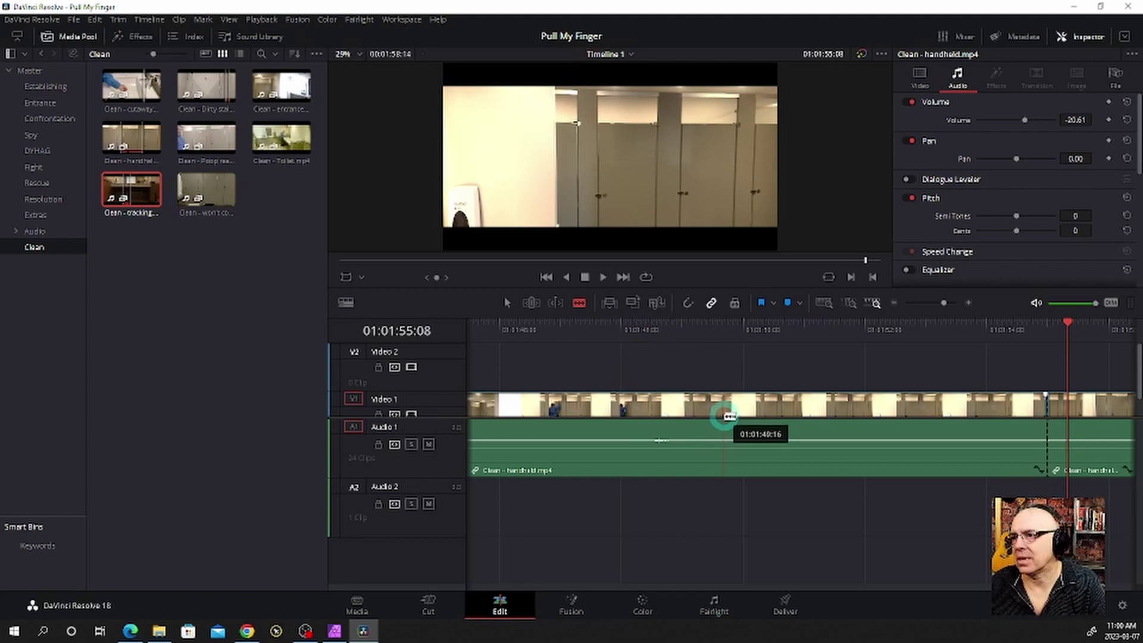
pyautogui.moveTo(730, 416); pyautogui.dragTo(770, 412)
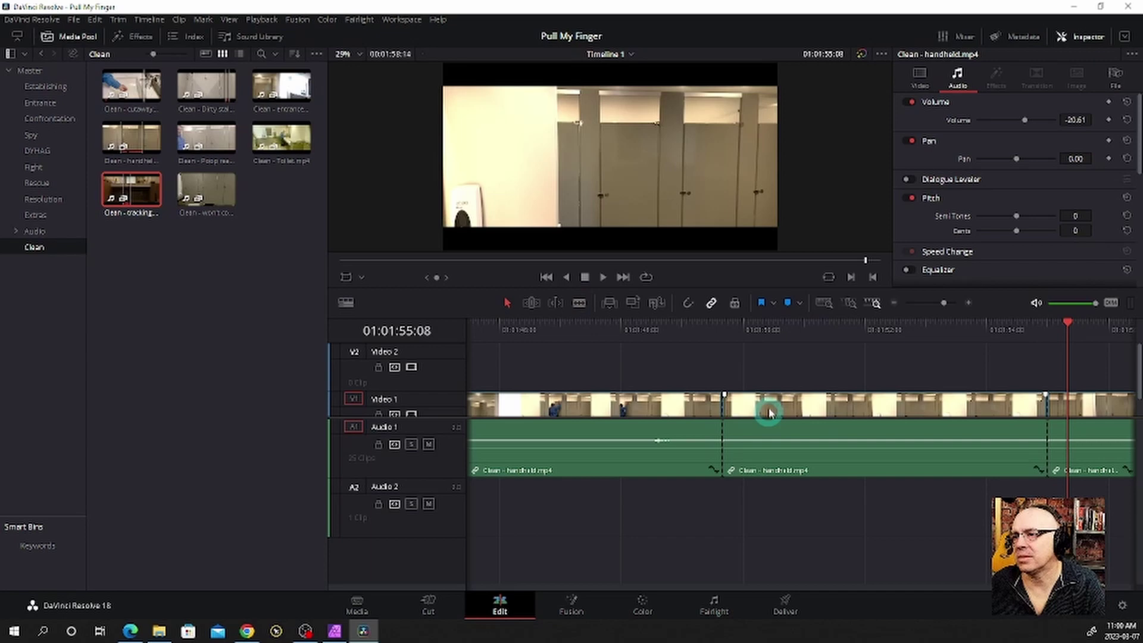
# Ripple-delete the middle piece, review the new join, and show the Effects library.
pyautogui.press('Delete')
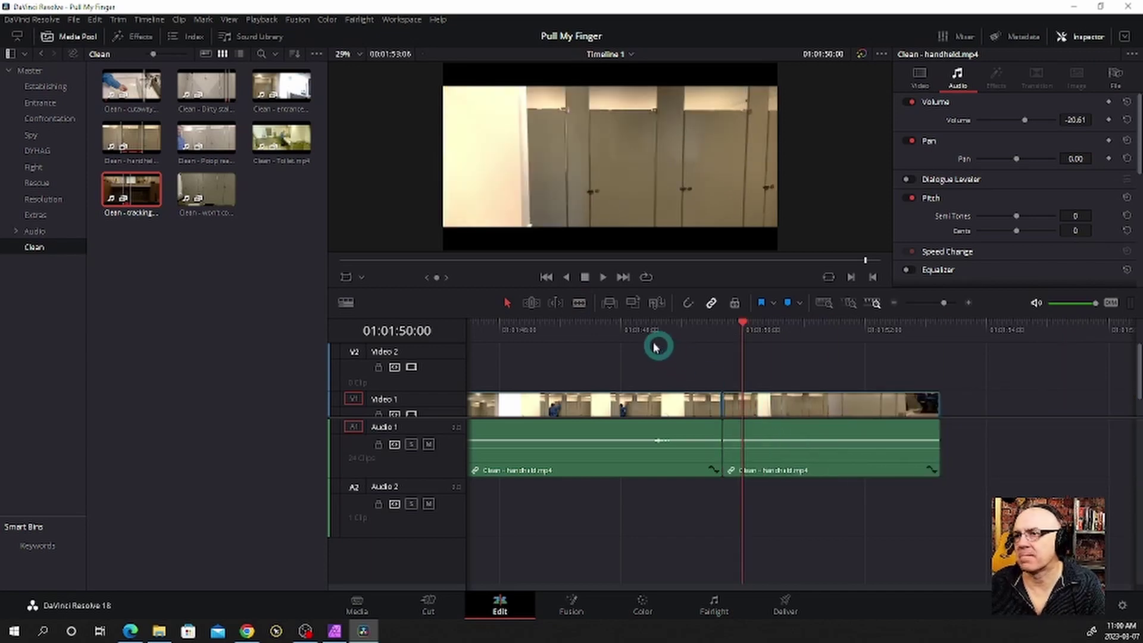
pyautogui.click(650, 331)
pyautogui.press('space')
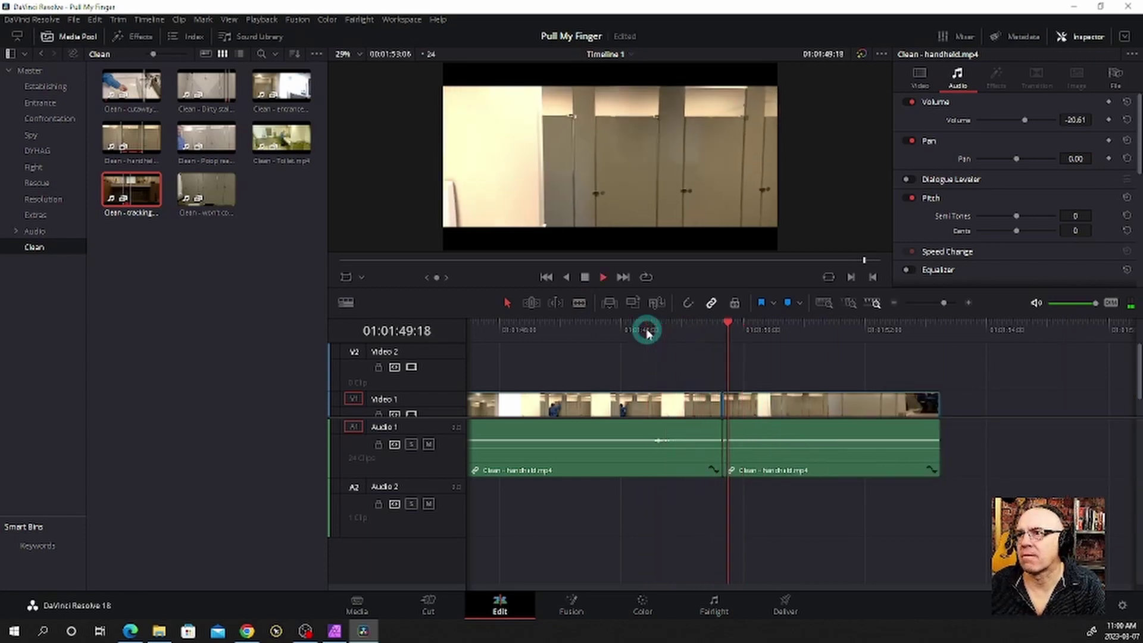
pyautogui.press('space')
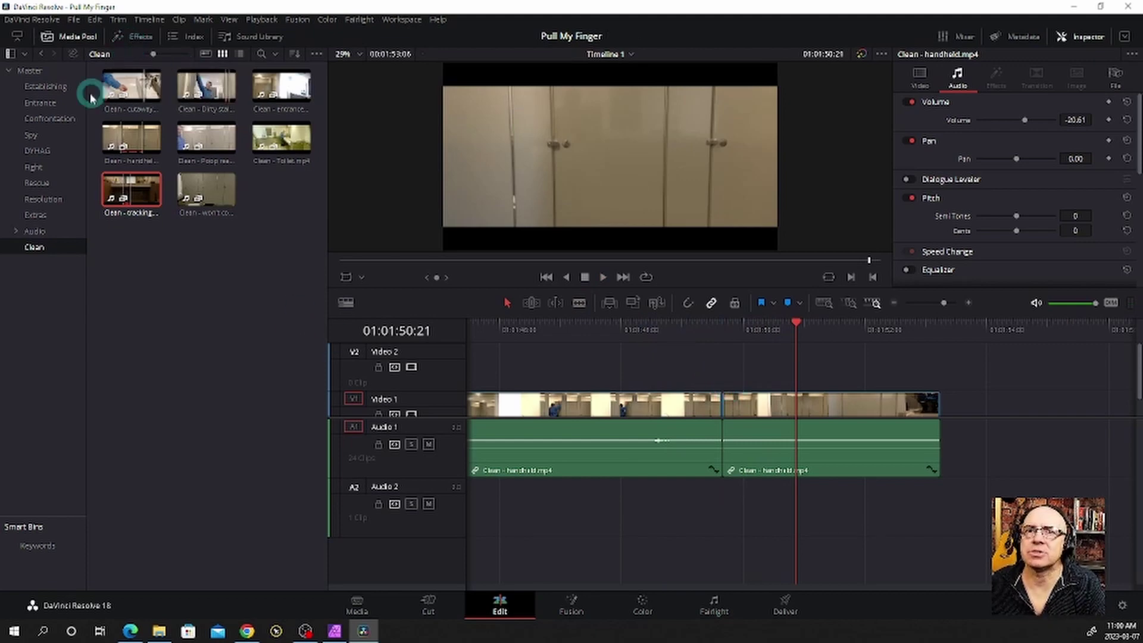
pyautogui.click(77, 38)
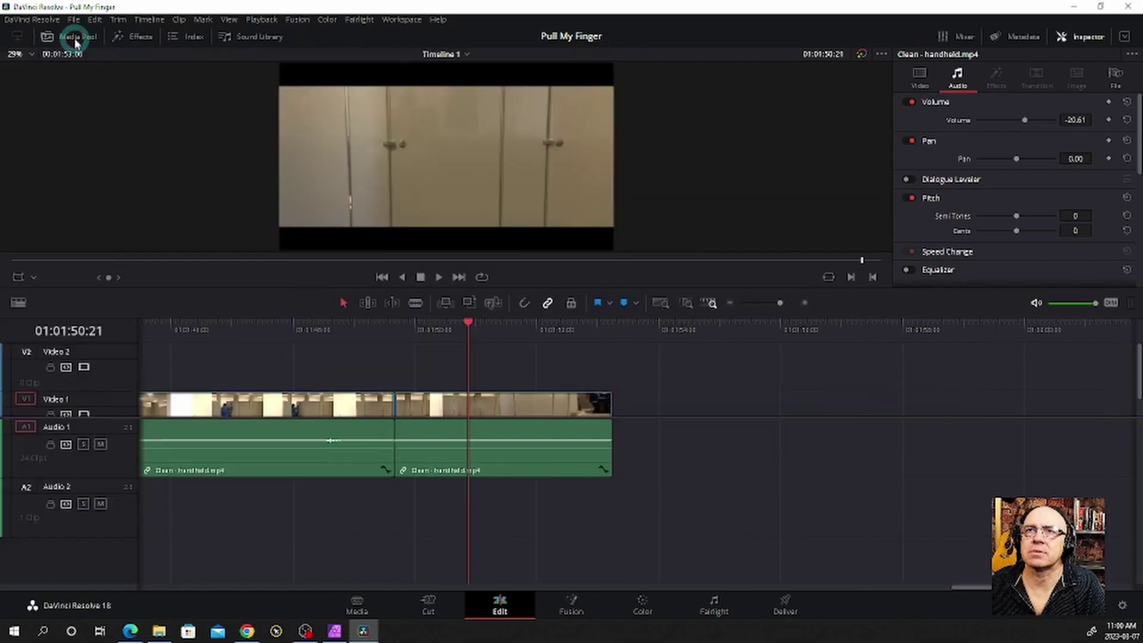
pyautogui.click(127, 38)
# Drop the Smooth Cut video transition onto the join between the handheld clips.
pyautogui.click(54, 87)
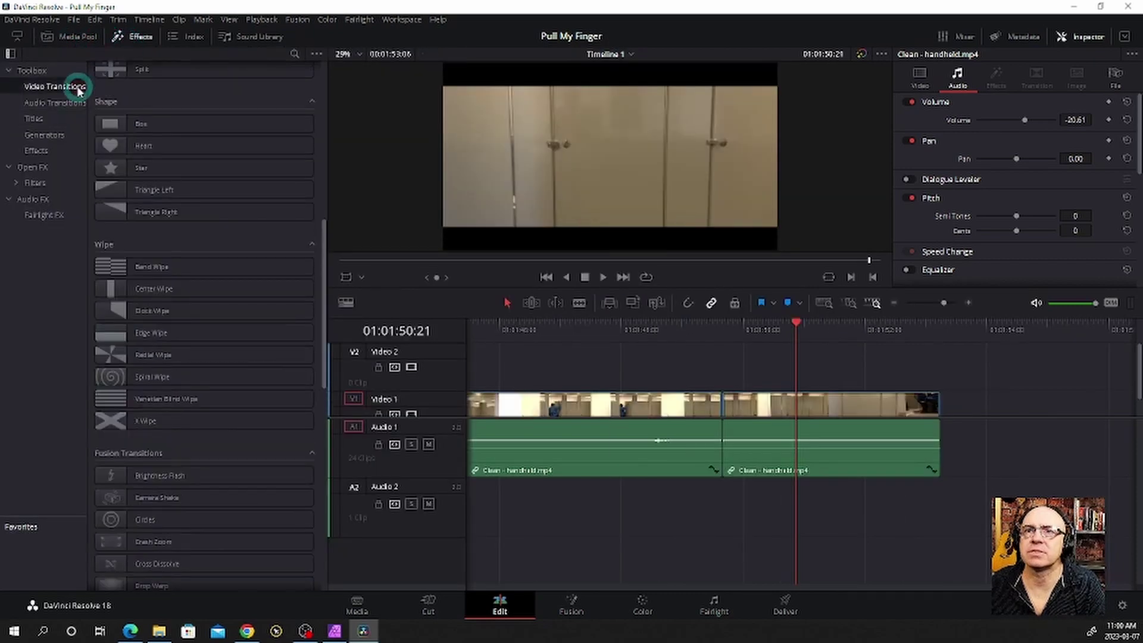
pyautogui.click(184, 175)
pyautogui.scroll(-3, 186, 187)
pyautogui.scroll(3, 185, 187)
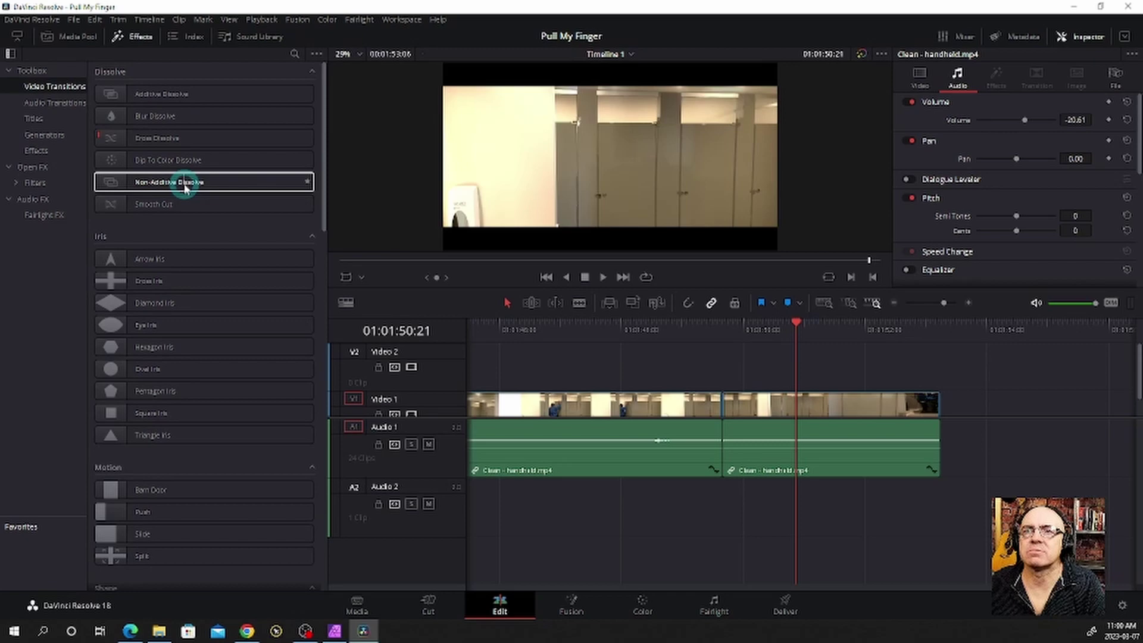
pyautogui.moveTo(185, 204); pyautogui.dragTo(729, 409)
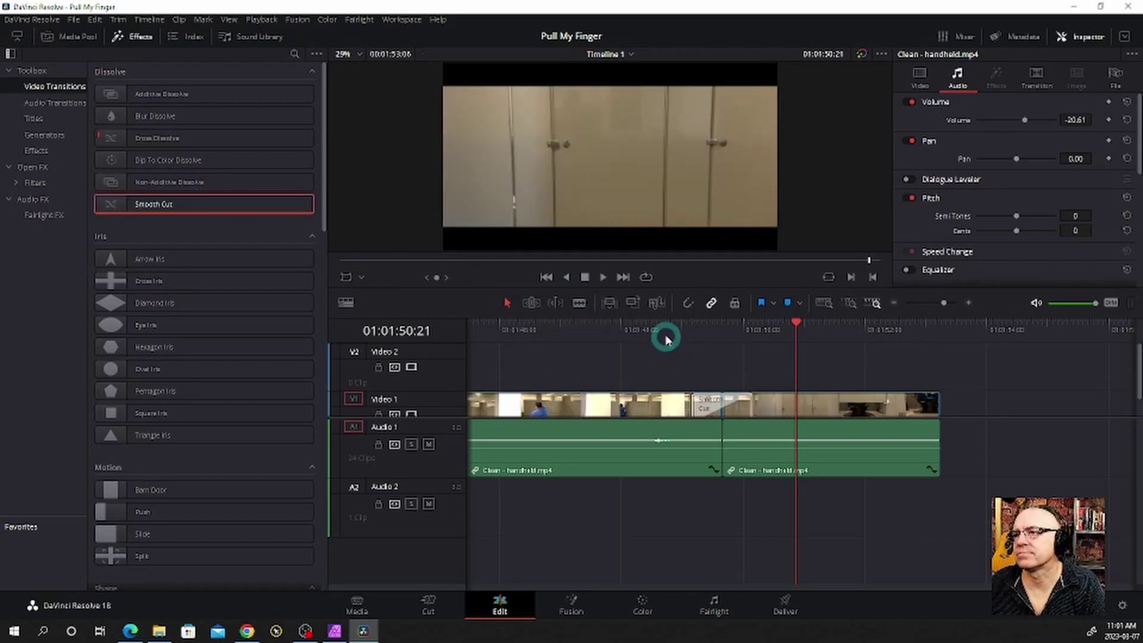
# Play back through the Smooth Cut from just before the join, around 01:01:48.
pyautogui.click(666, 339)
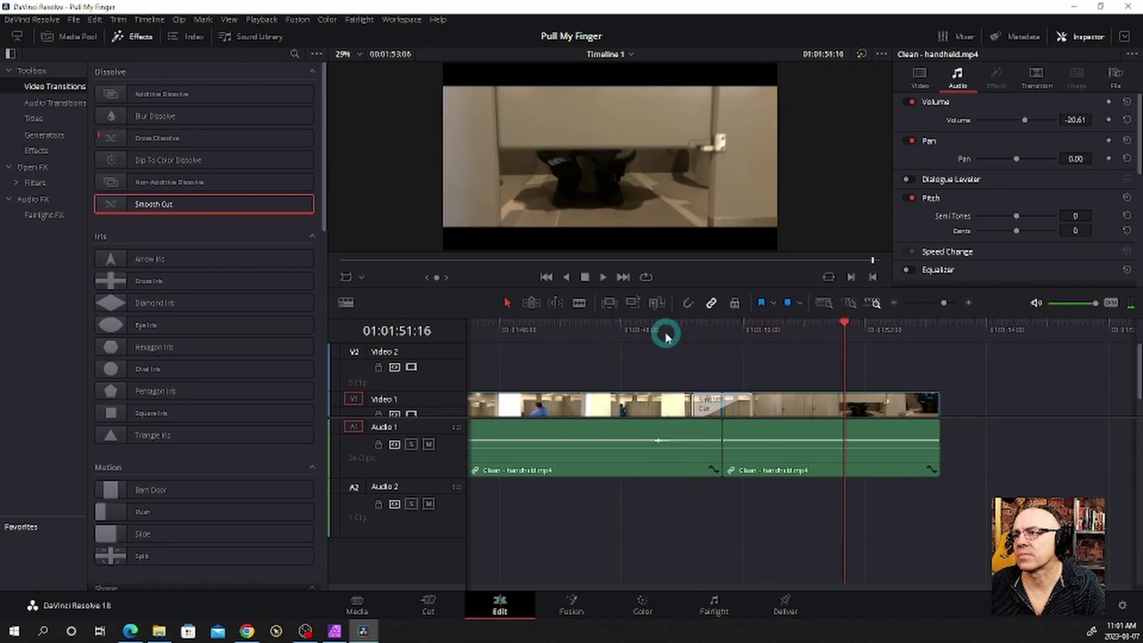
pyautogui.click(666, 336)
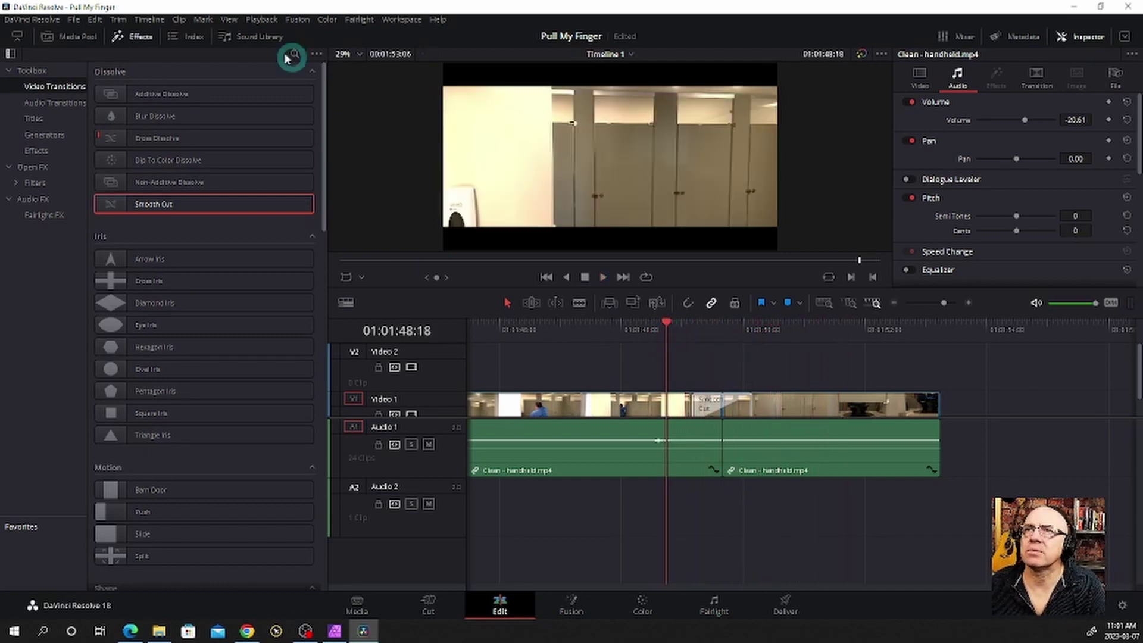
pyautogui.click(298, 20)
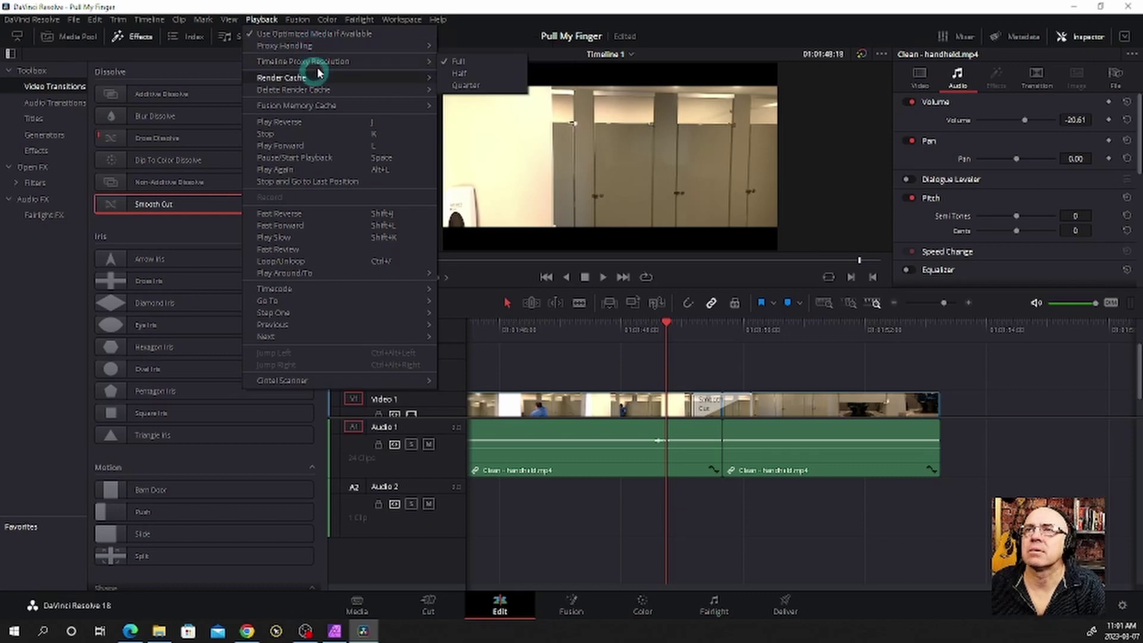
pyautogui.moveTo(283, 78)
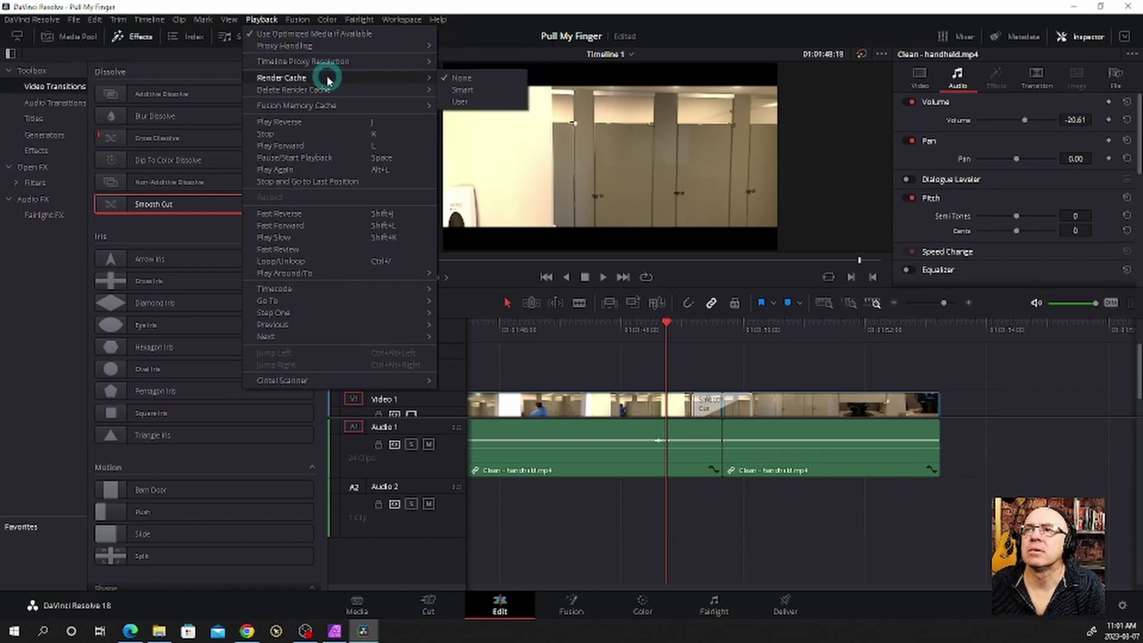
pyautogui.click(462, 90)
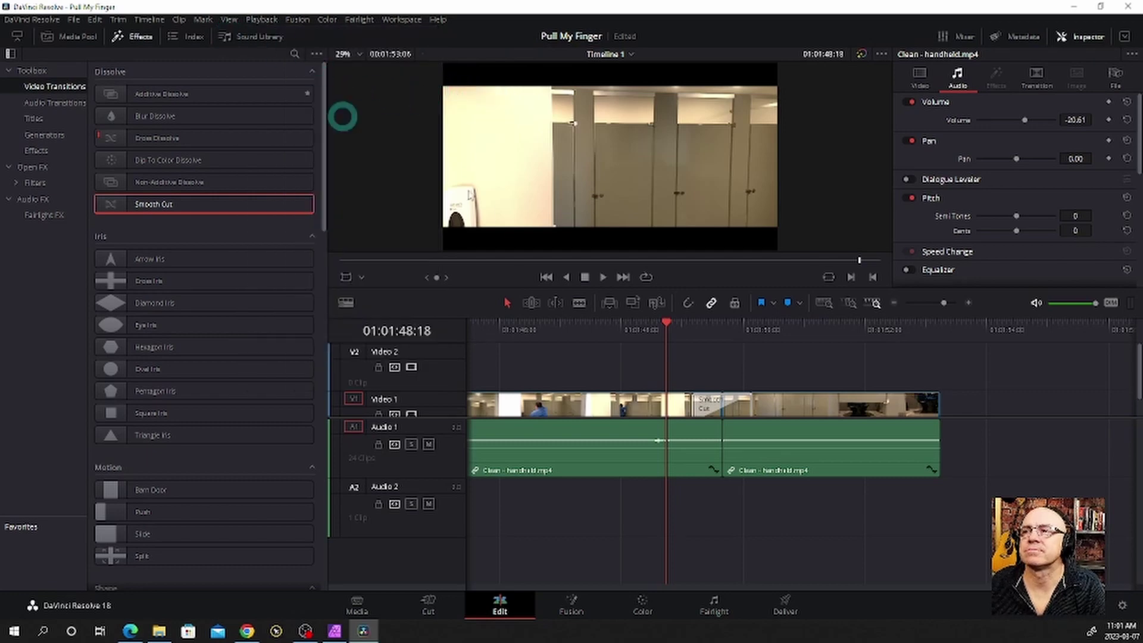
pyautogui.click(632, 332)
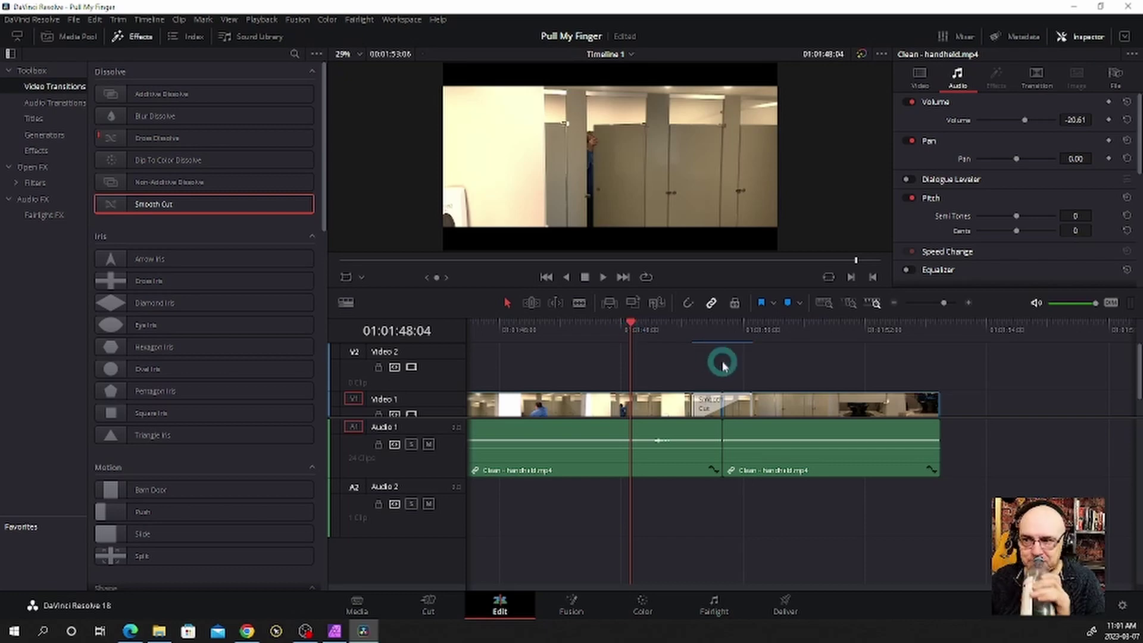
pyautogui.click(650, 331)
pyautogui.press('space')
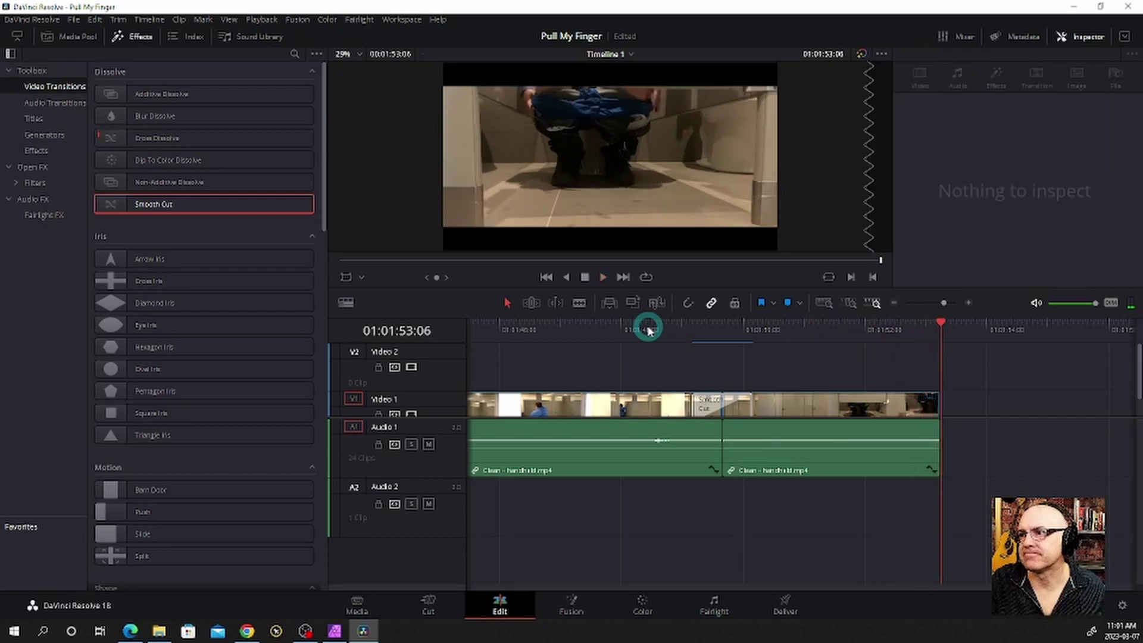
# Delete the Smooth Cut transition and park the playhead just before the join.
pyautogui.click(735, 407)
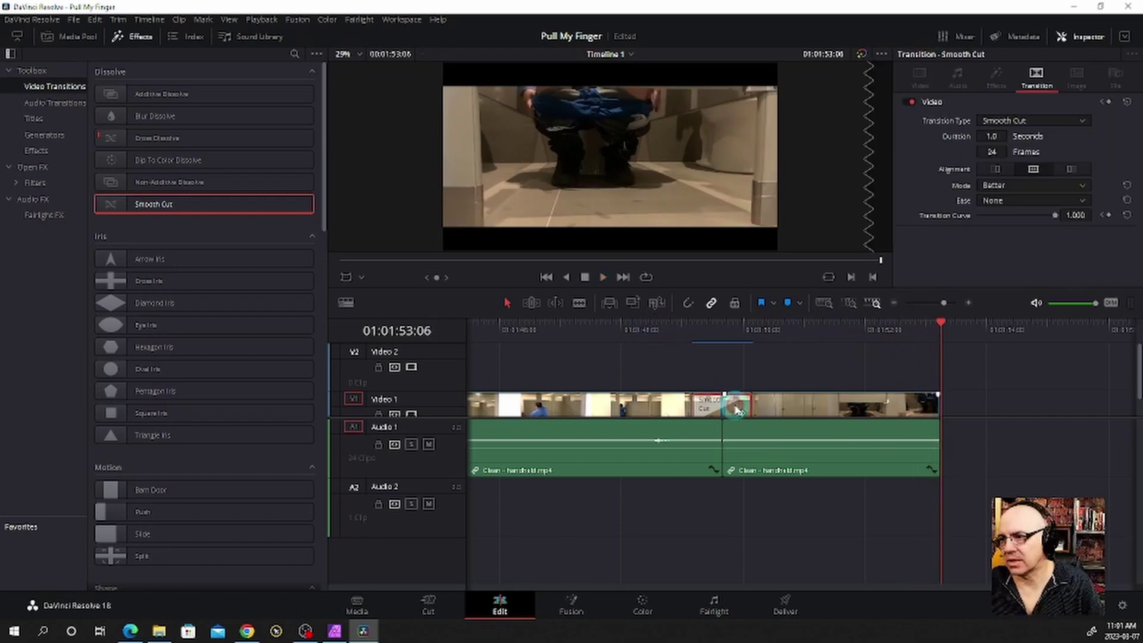
pyautogui.press('Delete')
pyautogui.click(726, 333)
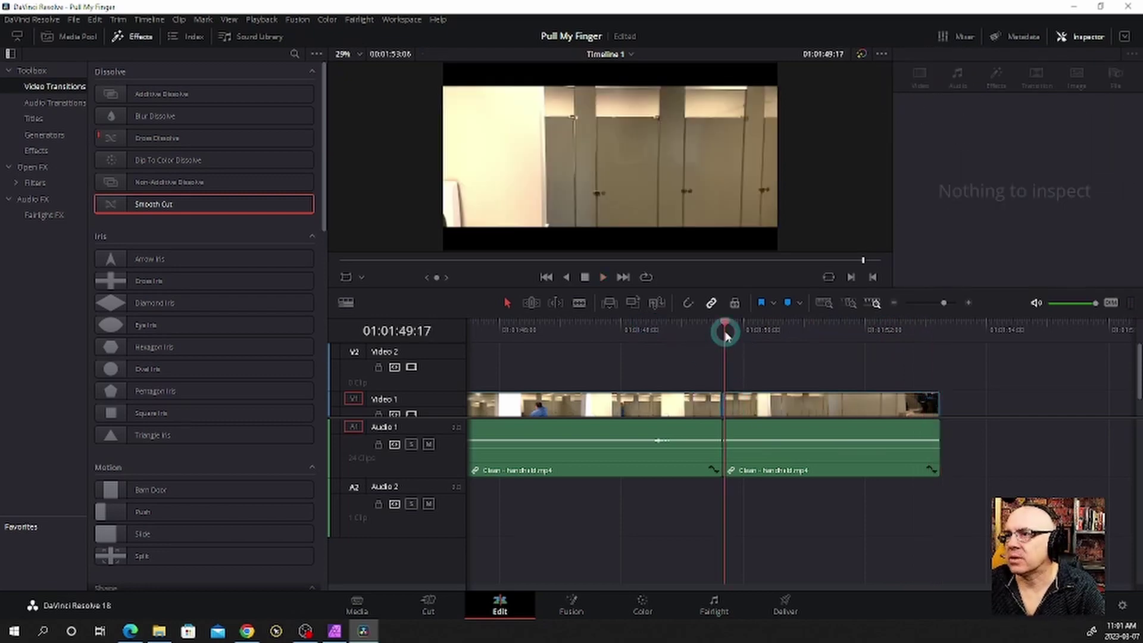
pyautogui.moveTo(726, 333); pyautogui.dragTo(722, 334)
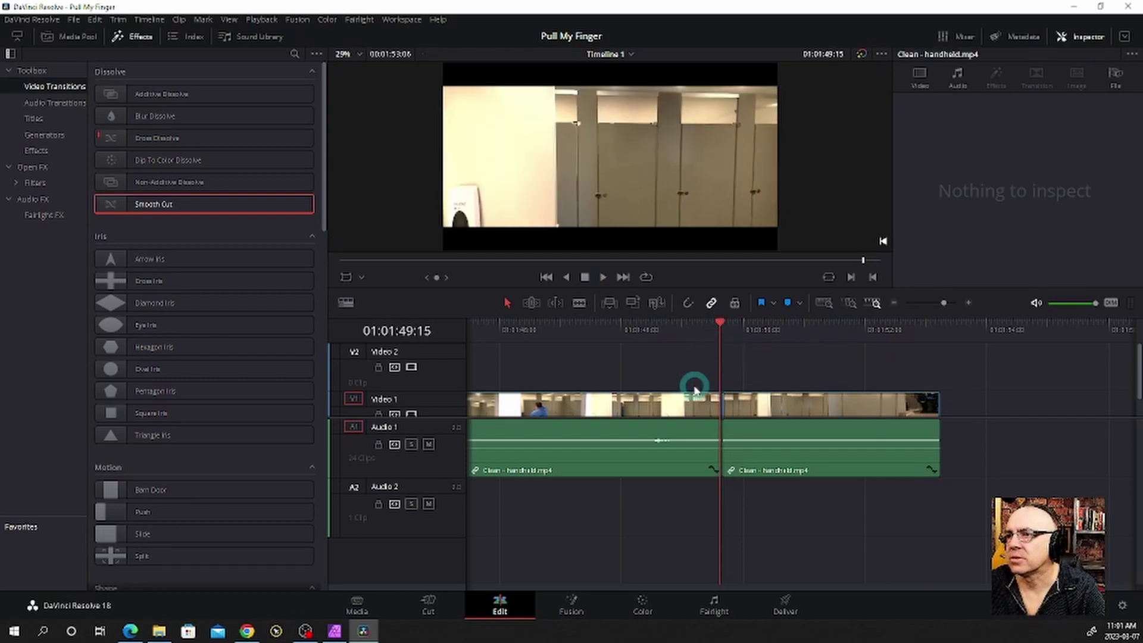
# Set the clip's Zoom to 1.050 and Position X to -18, then review the cut.
pyautogui.click(670, 410)
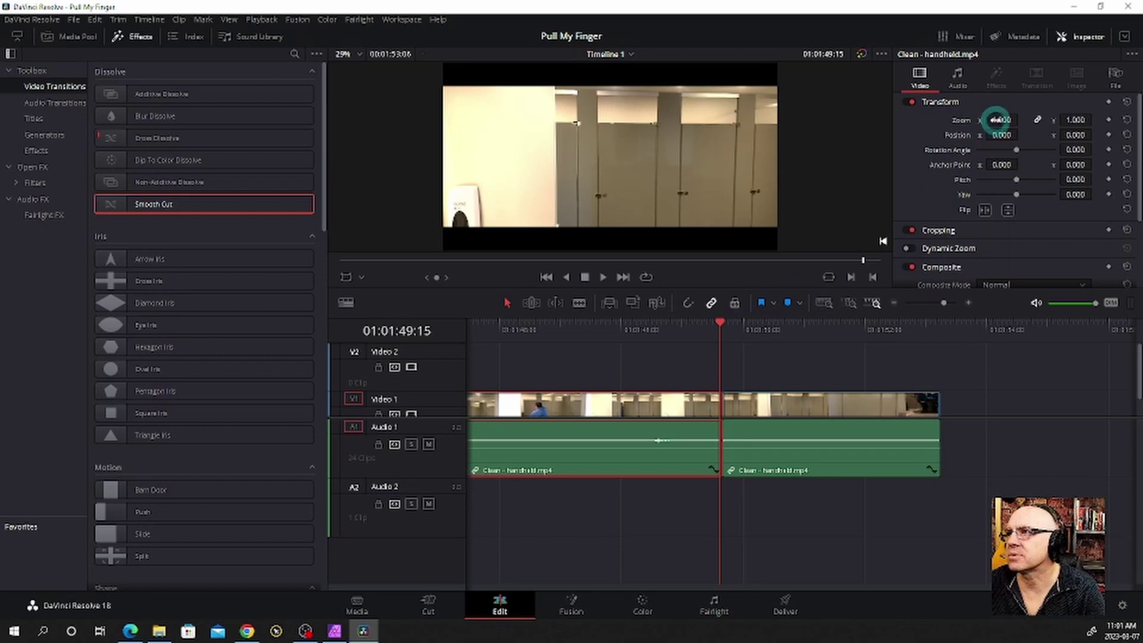
pyautogui.moveTo(1000, 119); pyautogui.dragTo(999, 134)
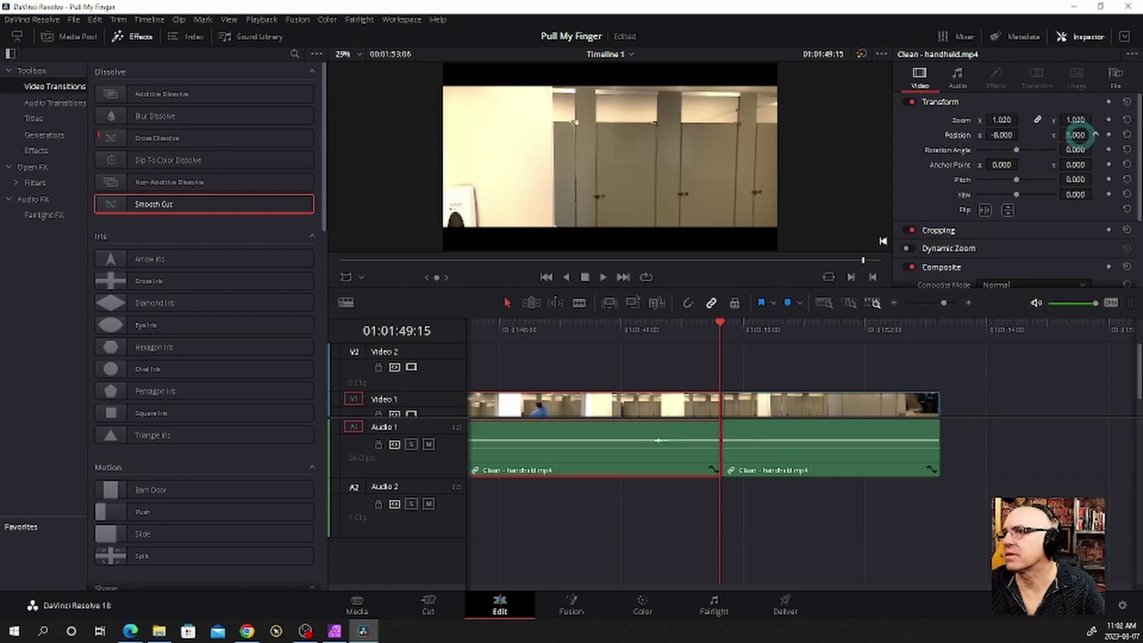
pyautogui.moveTo(1093, 135); pyautogui.dragTo(1095, 134)
pyautogui.write('9.000')
pyautogui.moveTo(707, 332)
pyautogui.mouseDown()
pyautogui.moveTo(732, 332)
pyautogui.moveTo(689, 332)
pyautogui.moveTo(718, 332)
pyautogui.mouseUp()
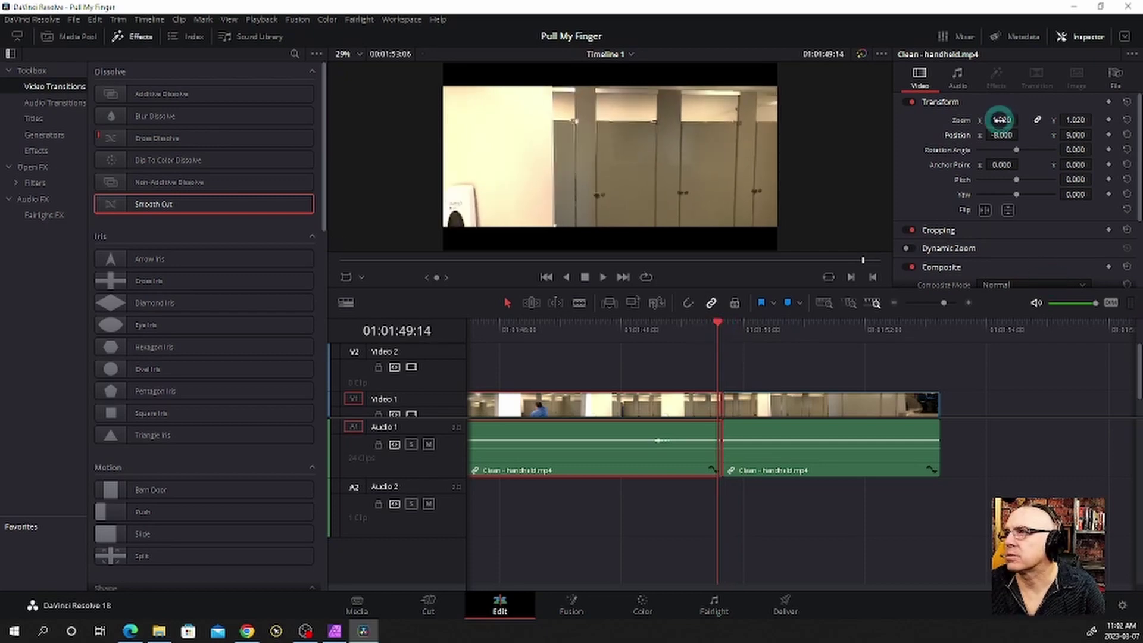
pyautogui.moveTo(1002, 121); pyautogui.dragTo(1008, 135)
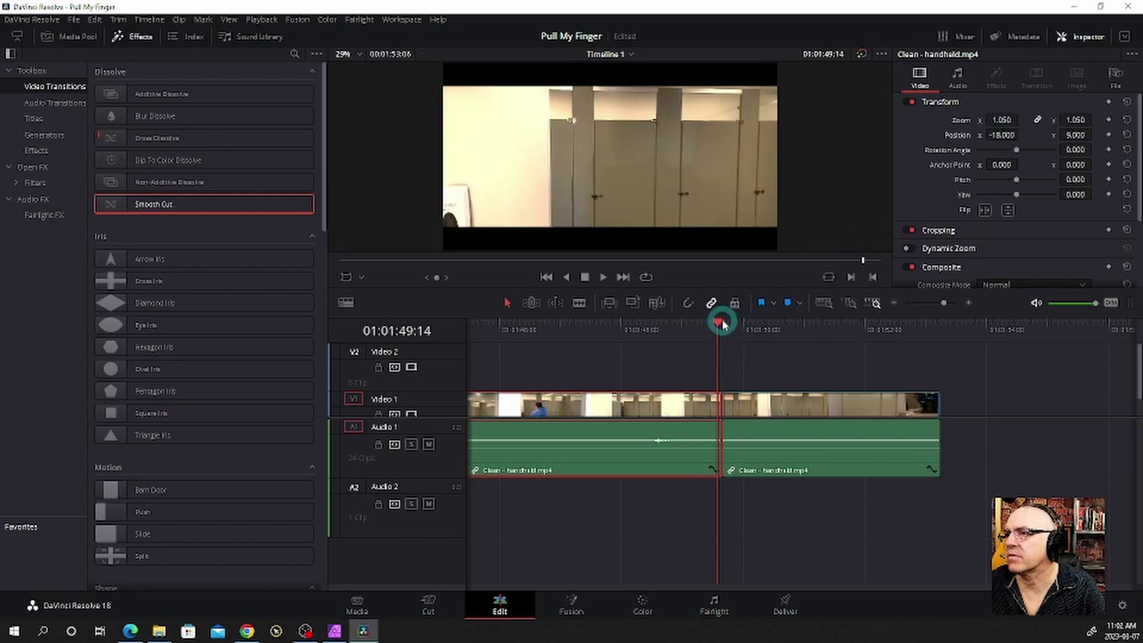
pyautogui.moveTo(723, 323); pyautogui.dragTo(669, 329)
pyautogui.press('space')
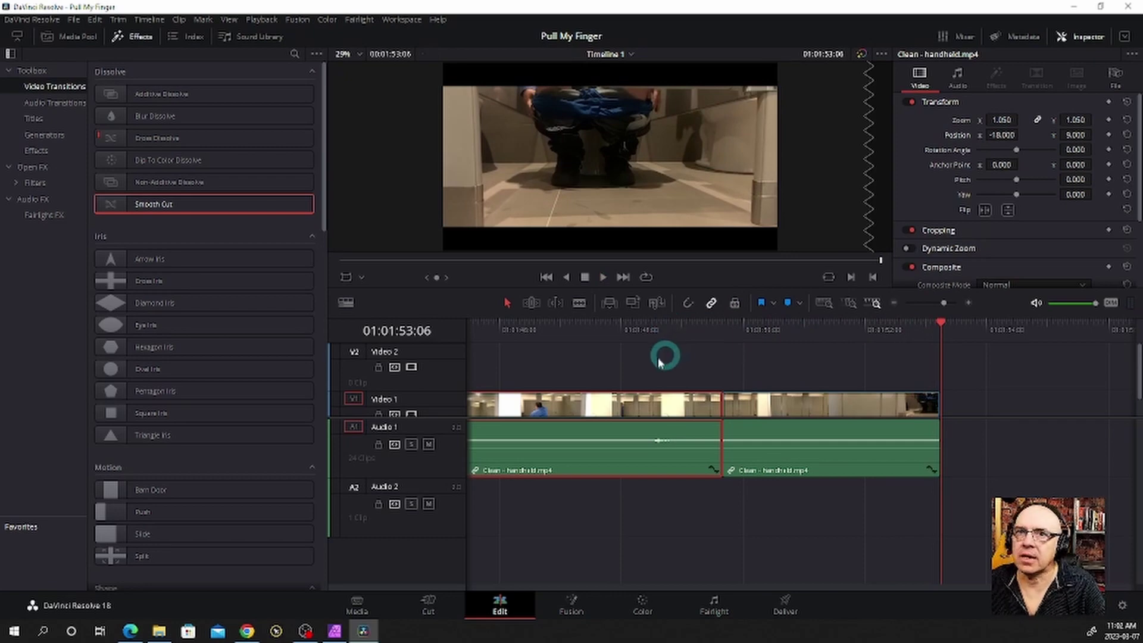
# Add a Cross Dissolve to the end of the V1 clip as a fade to black.
pyautogui.click(144, 138)
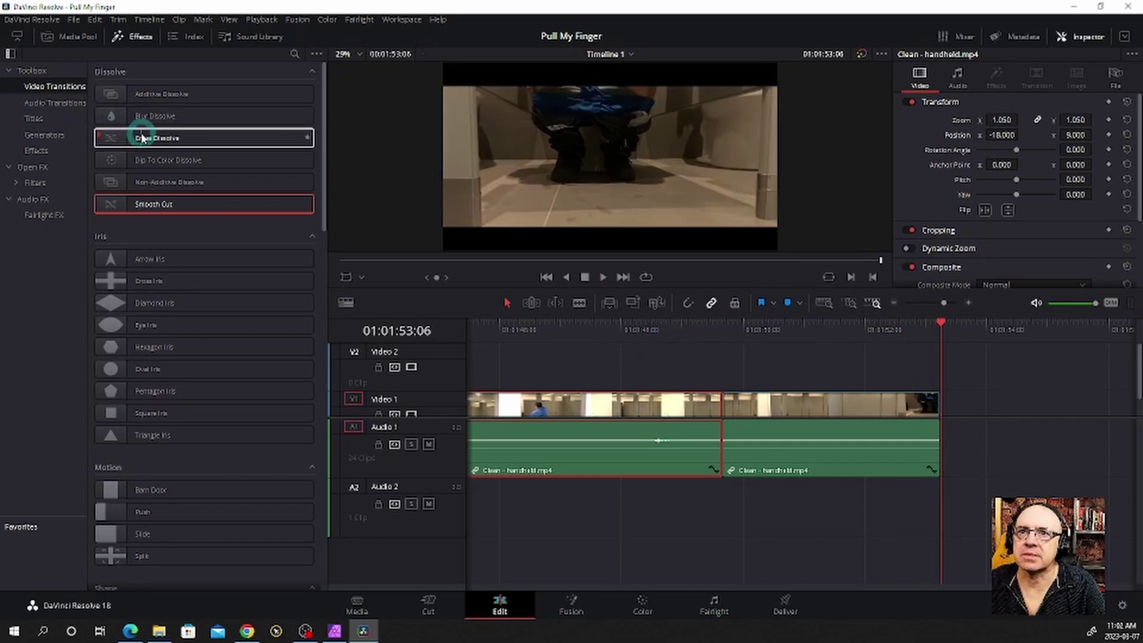
pyautogui.moveTo(143, 138); pyautogui.dragTo(933, 411)
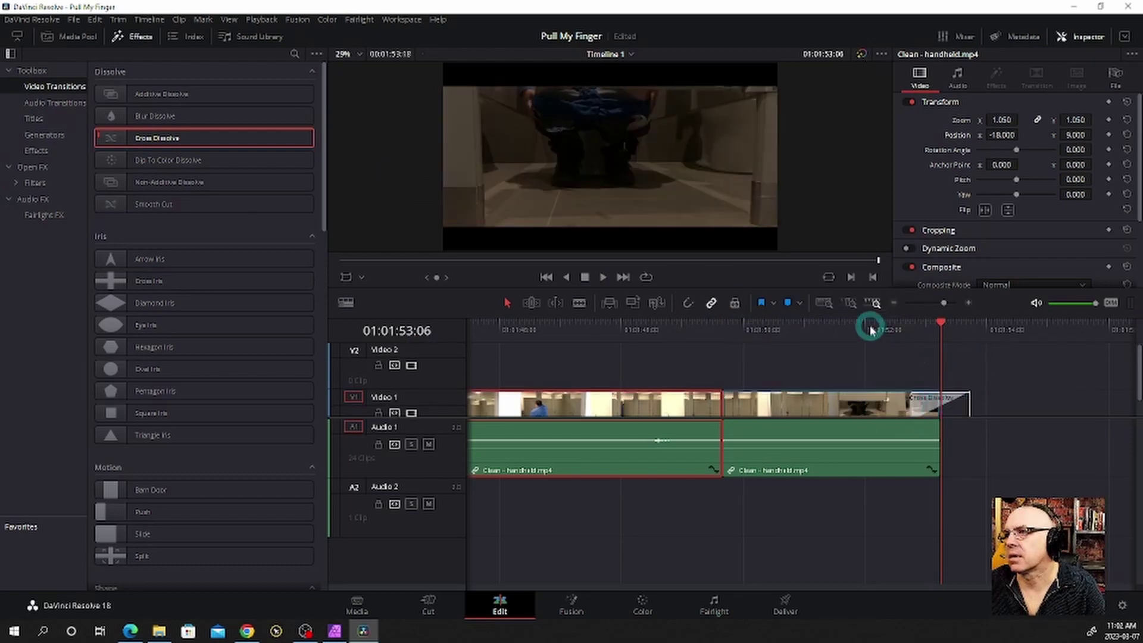
pyautogui.press('space')
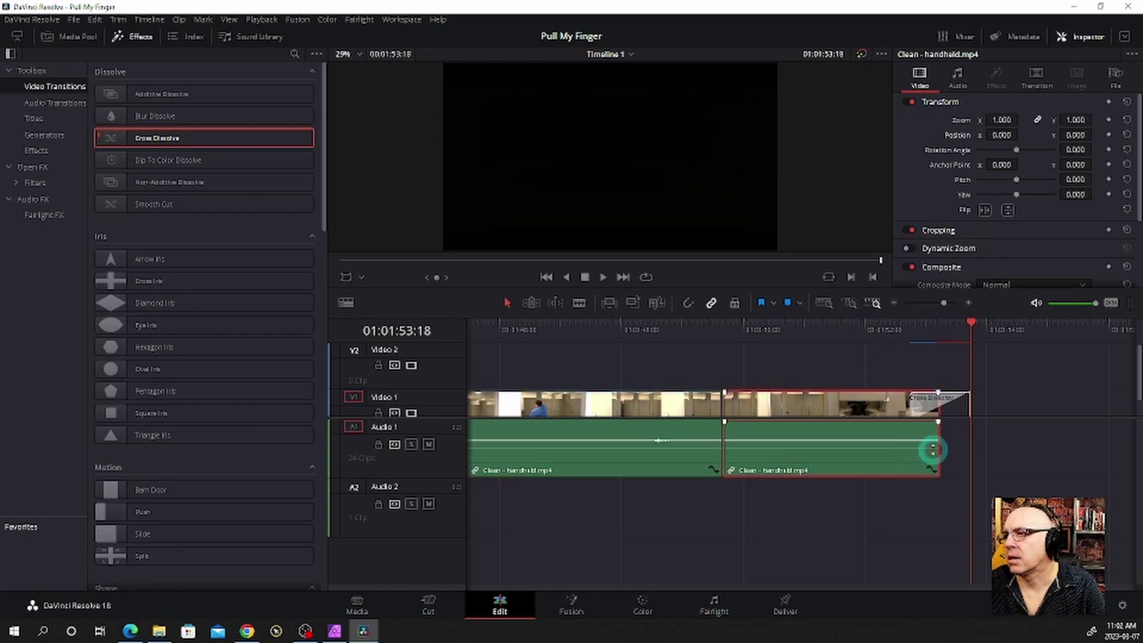
# Extend the A1 clip's right edge past the dissolve and replay the ending.
pyautogui.rightClick(914, 454)
pyautogui.click(924, 445)
pyautogui.click(900, 536)
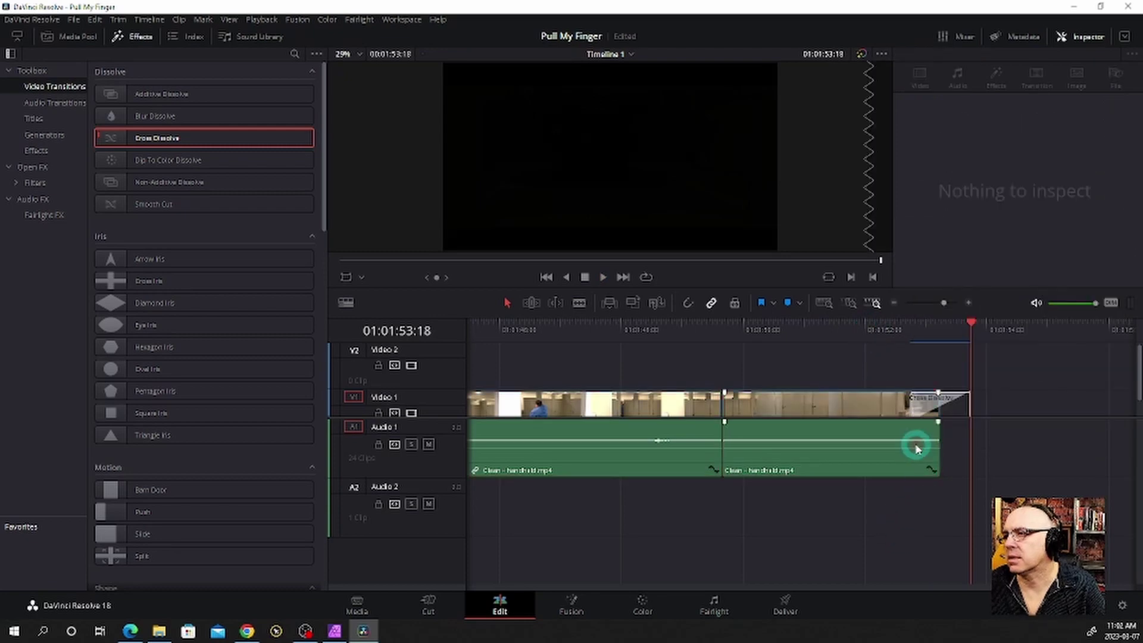
pyautogui.moveTo(934, 447); pyautogui.dragTo(990, 450)
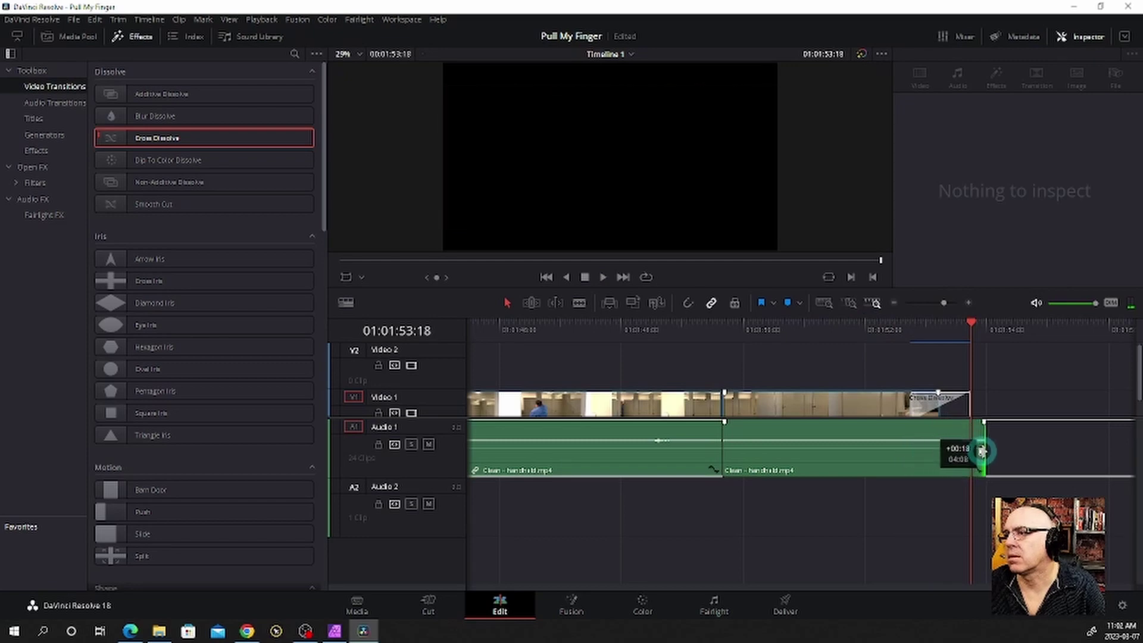
pyautogui.click(884, 335)
pyautogui.press('space')
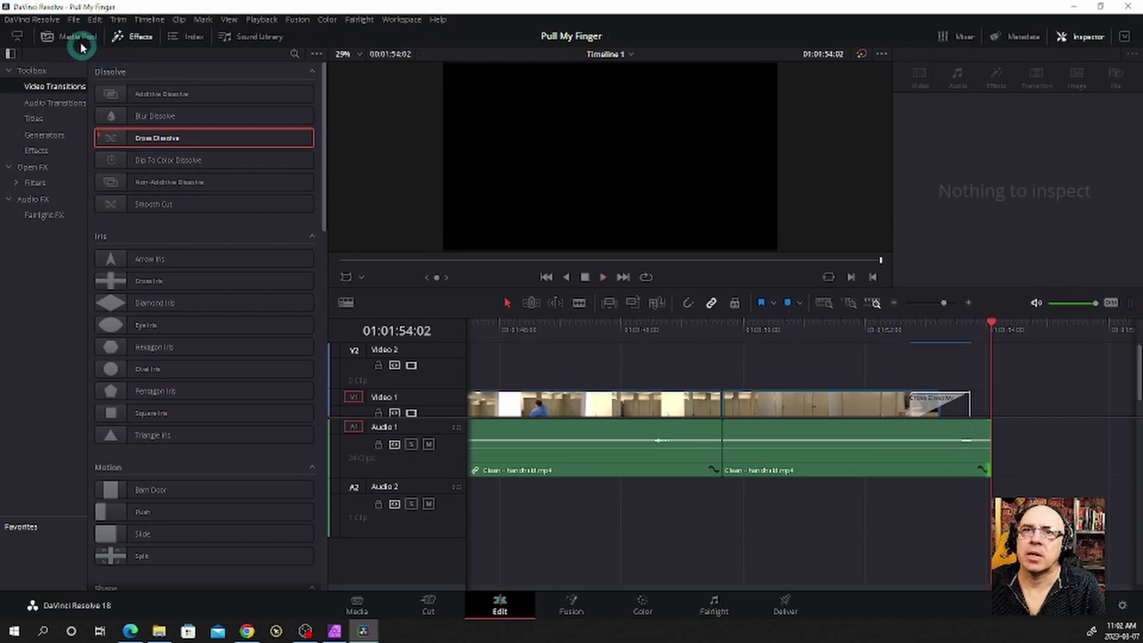
# Load Clean - won't come out a.mp4 from the Media Pool and play its preview.
pyautogui.click(78, 37)
pyautogui.click(118, 37)
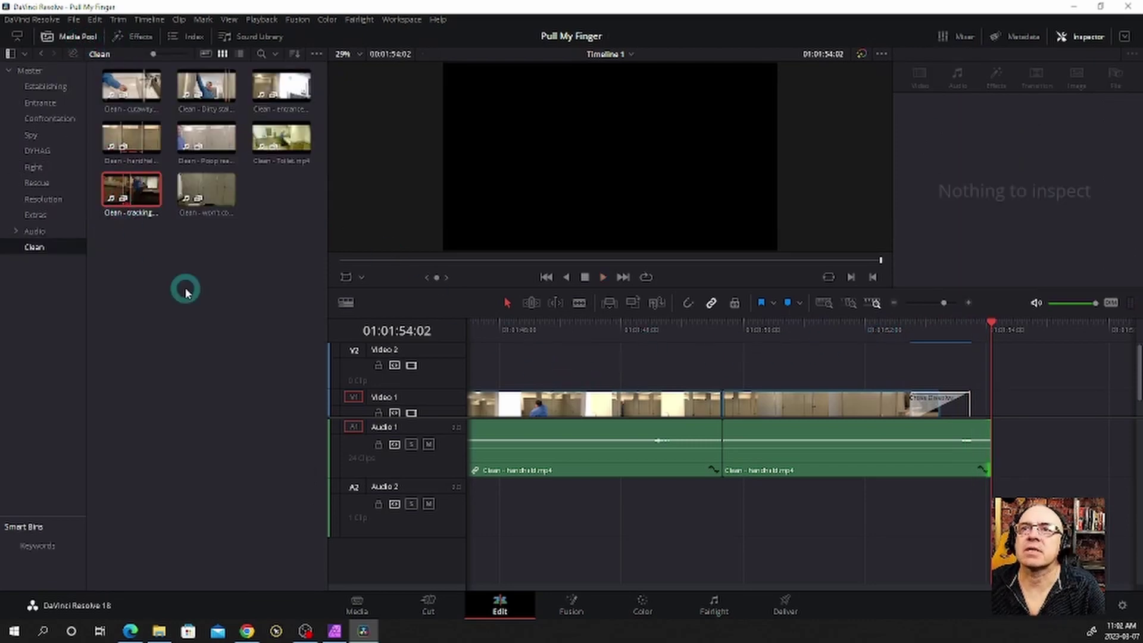
pyautogui.doubleClick(207, 192)
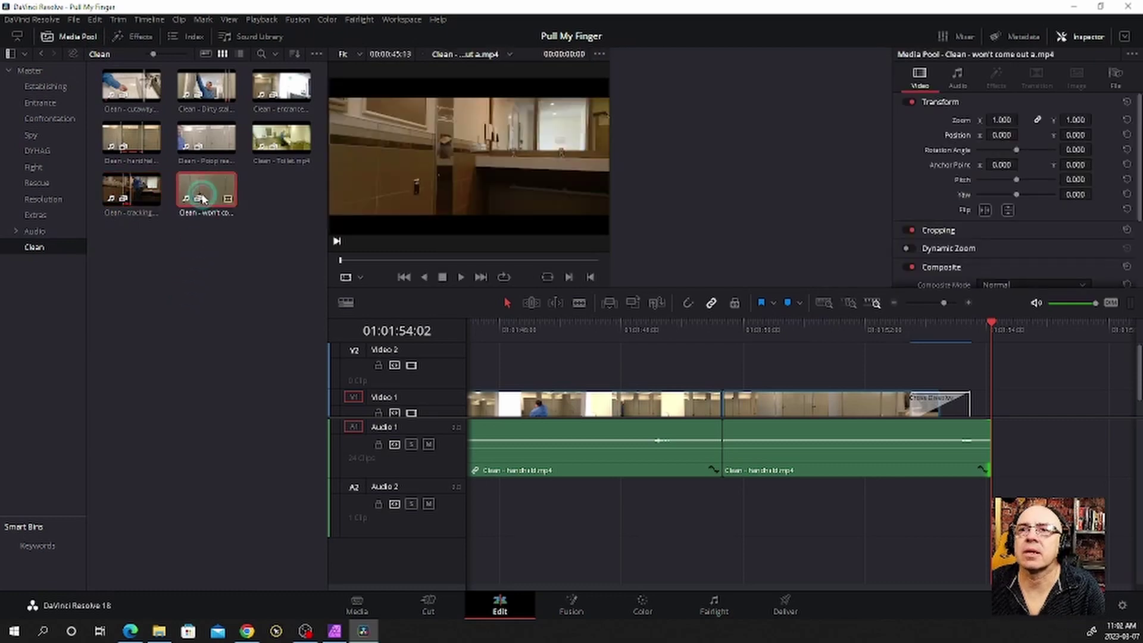
pyautogui.moveTo(474, 260); pyautogui.dragTo(540, 259)
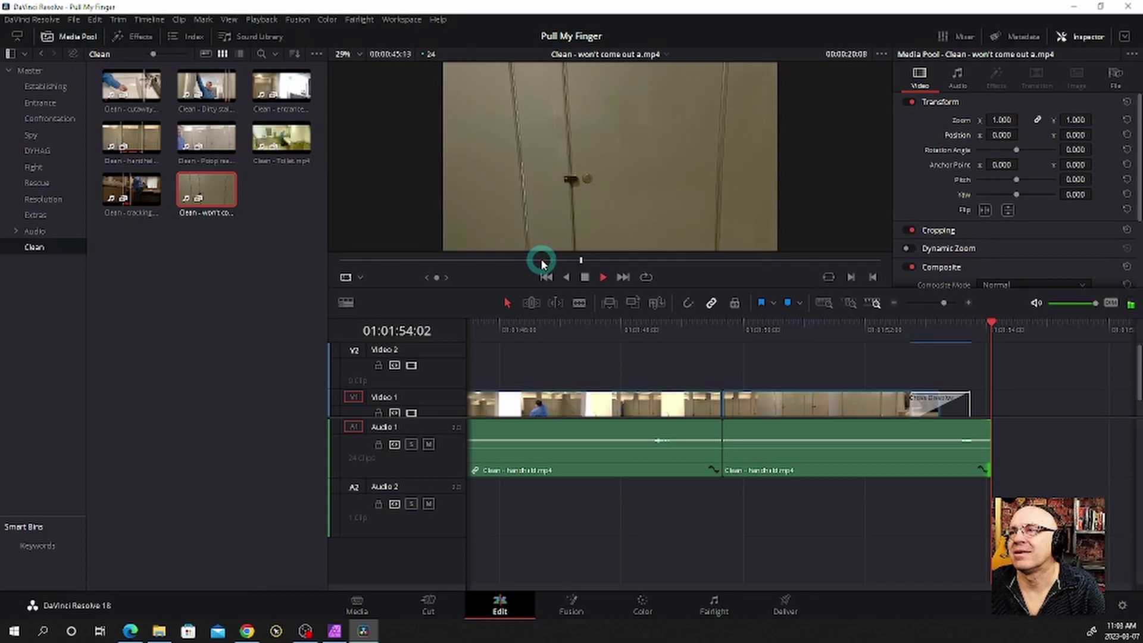
pyautogui.rightClick(542, 263)
pyautogui.press('Escape')
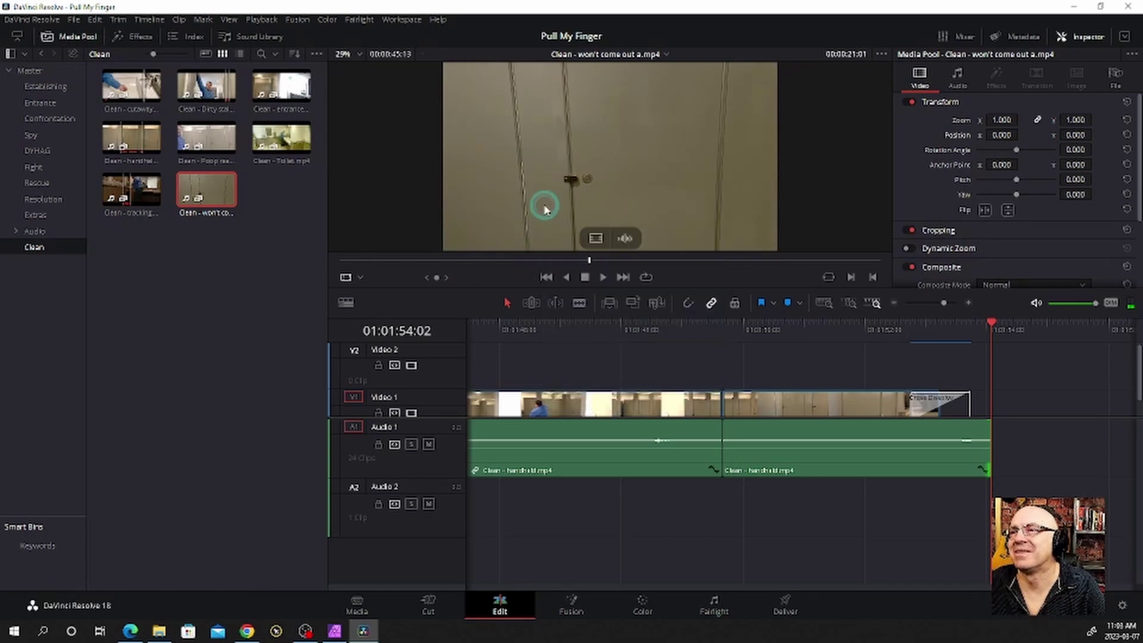
pyautogui.press('space')
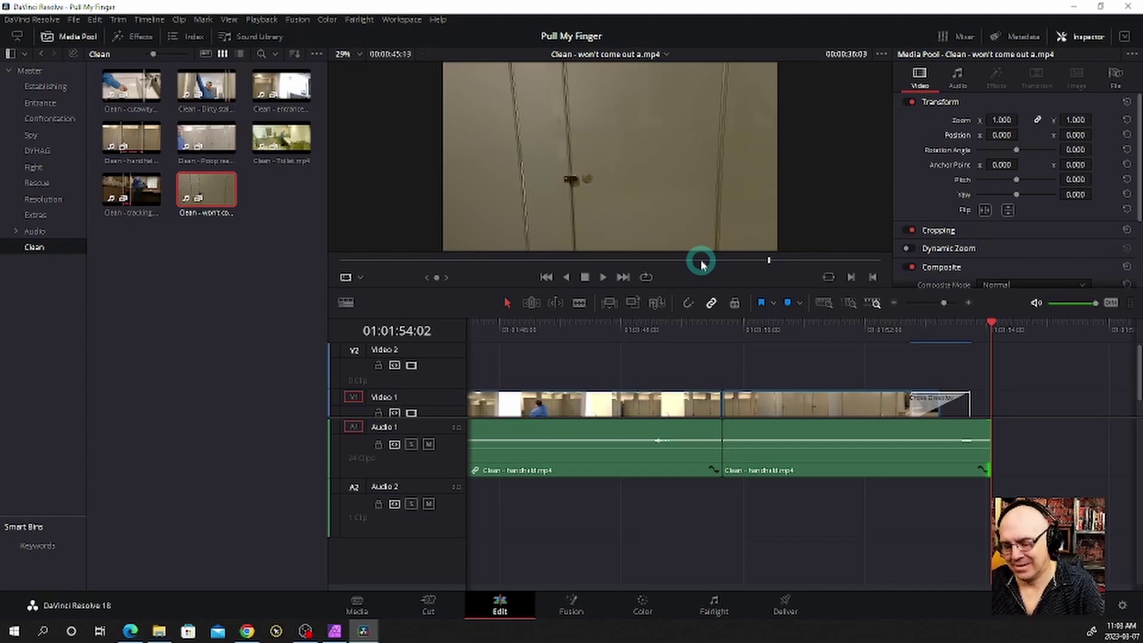
pyautogui.press('space')
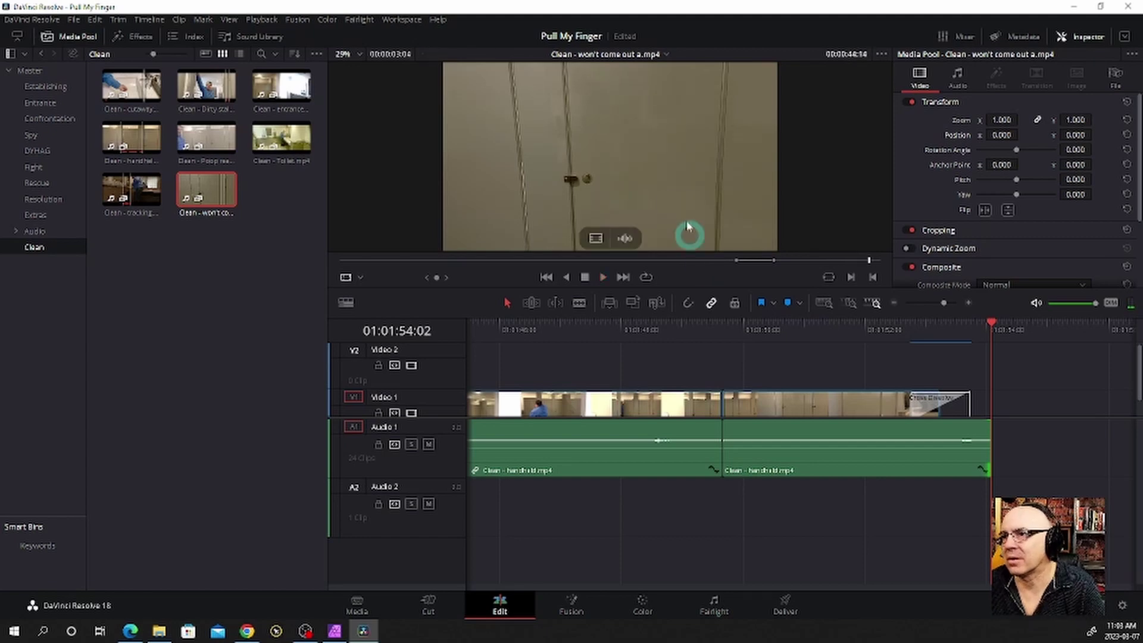
# Place the won't come out clip after the fade, unlink it, and delete its video.
pyautogui.moveTo(687, 224); pyautogui.dragTo(998, 410)
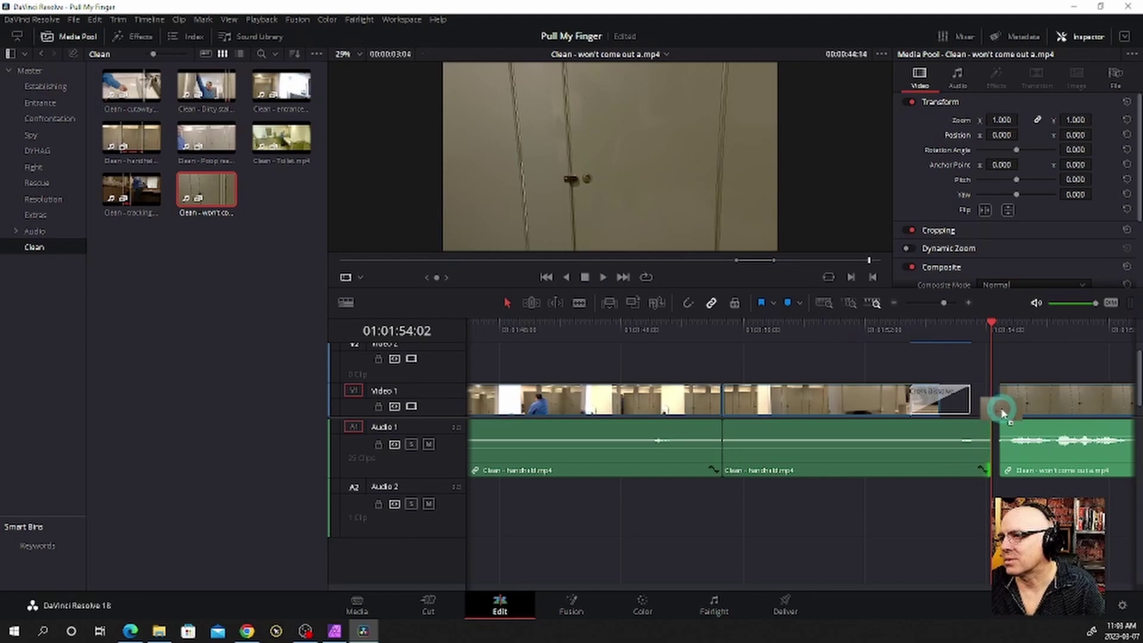
pyautogui.click(999, 410)
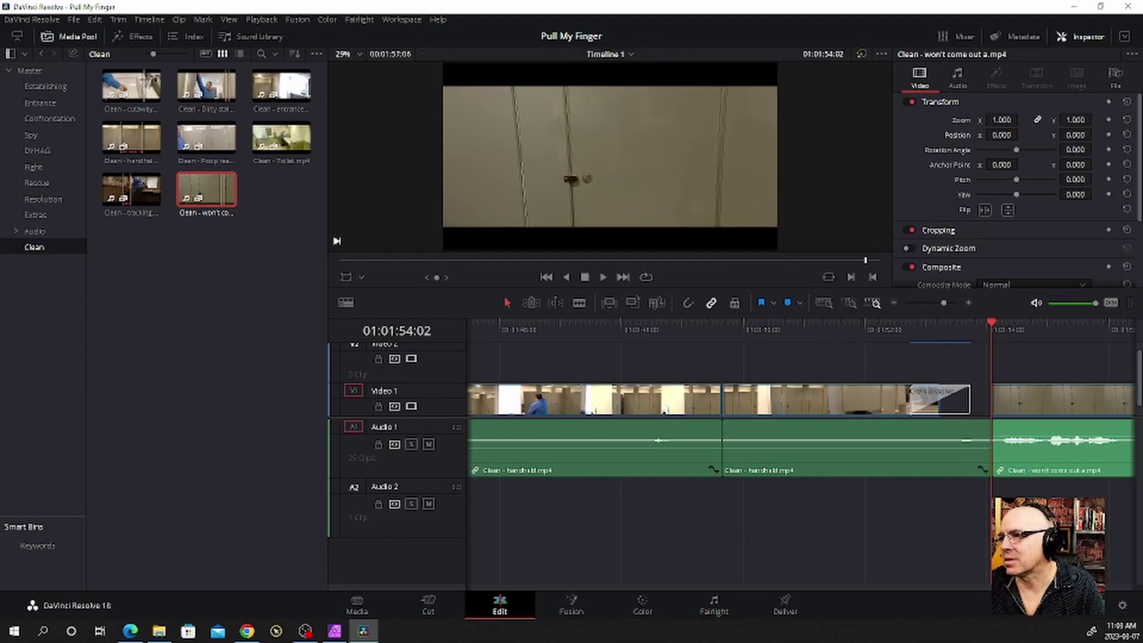
pyautogui.click(1049, 405)
pyautogui.rightClick(1049, 406)
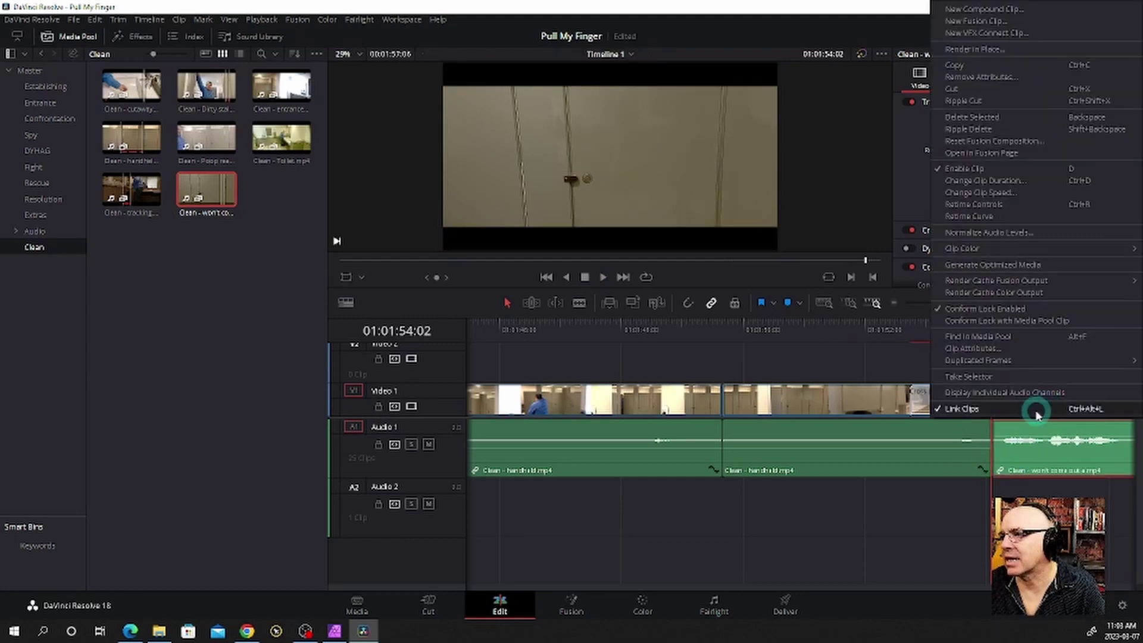
pyautogui.click(1041, 411)
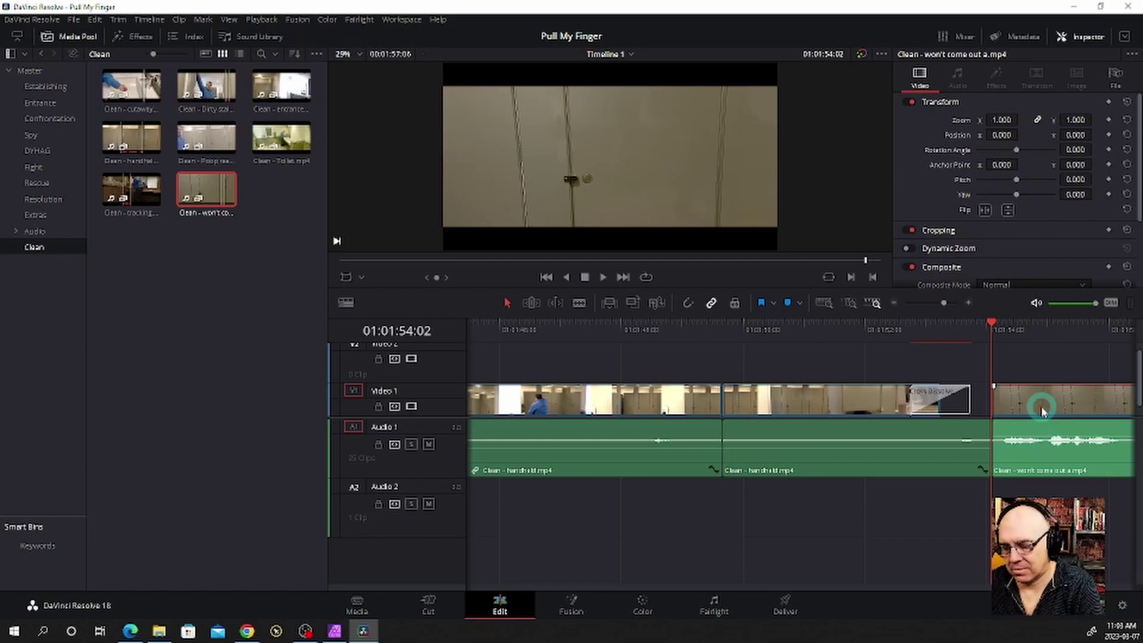
pyautogui.press('Delete')
pyautogui.click(875, 330)
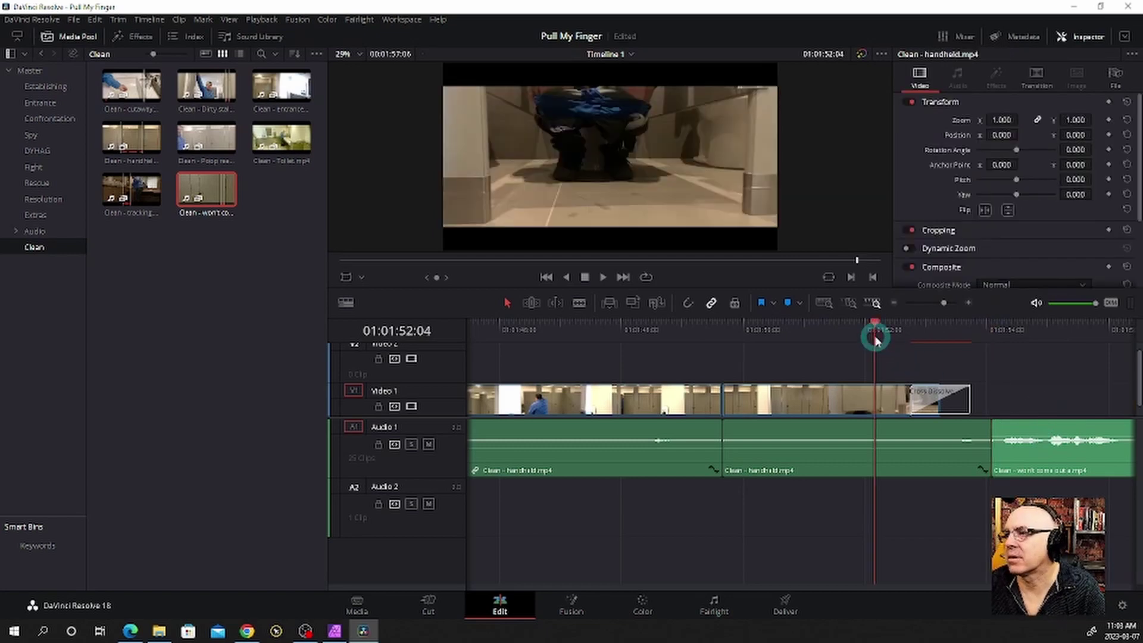
pyautogui.press('space')
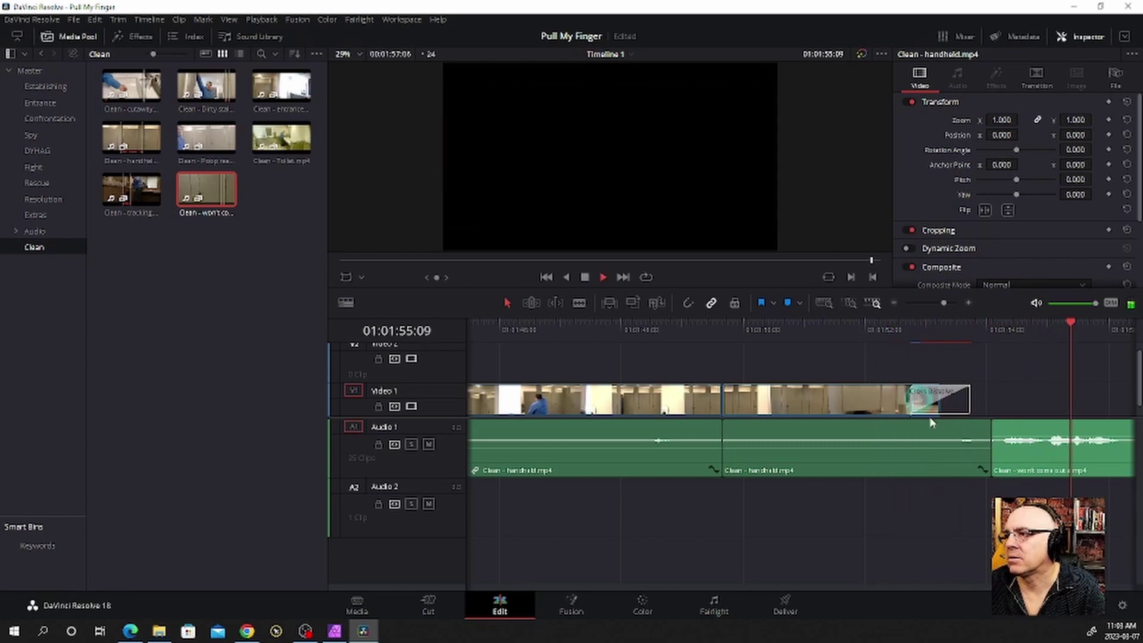
pyautogui.press('space')
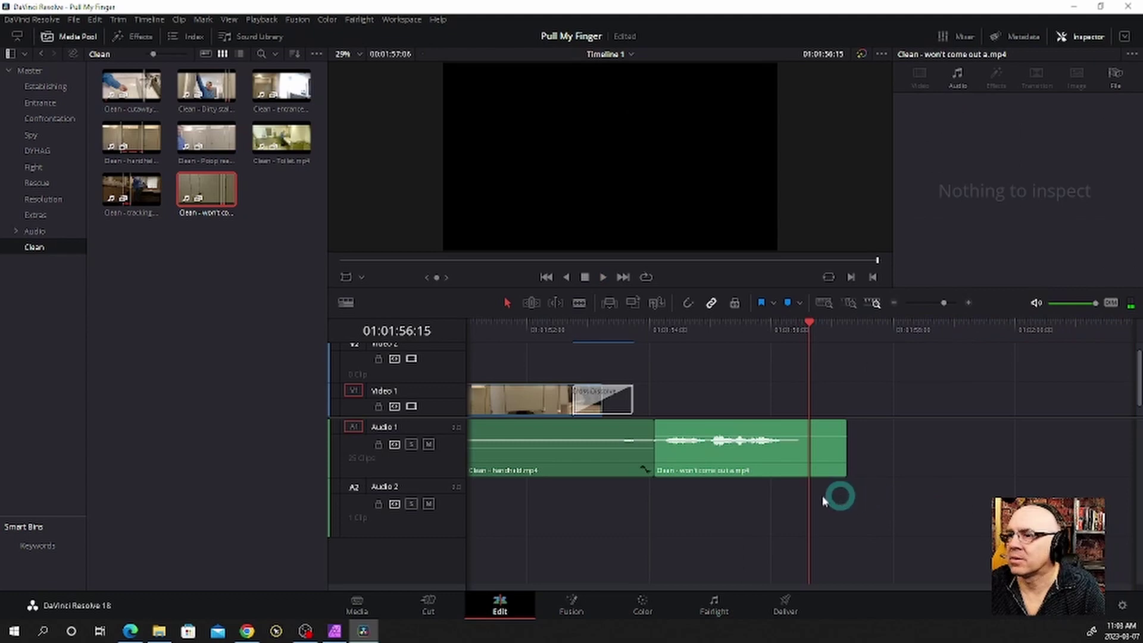
# Lower the won't come out audio clip's volume slightly and replay the ending.
pyautogui.click(722, 453)
pyautogui.moveTo(718, 441); pyautogui.dragTo(718, 439)
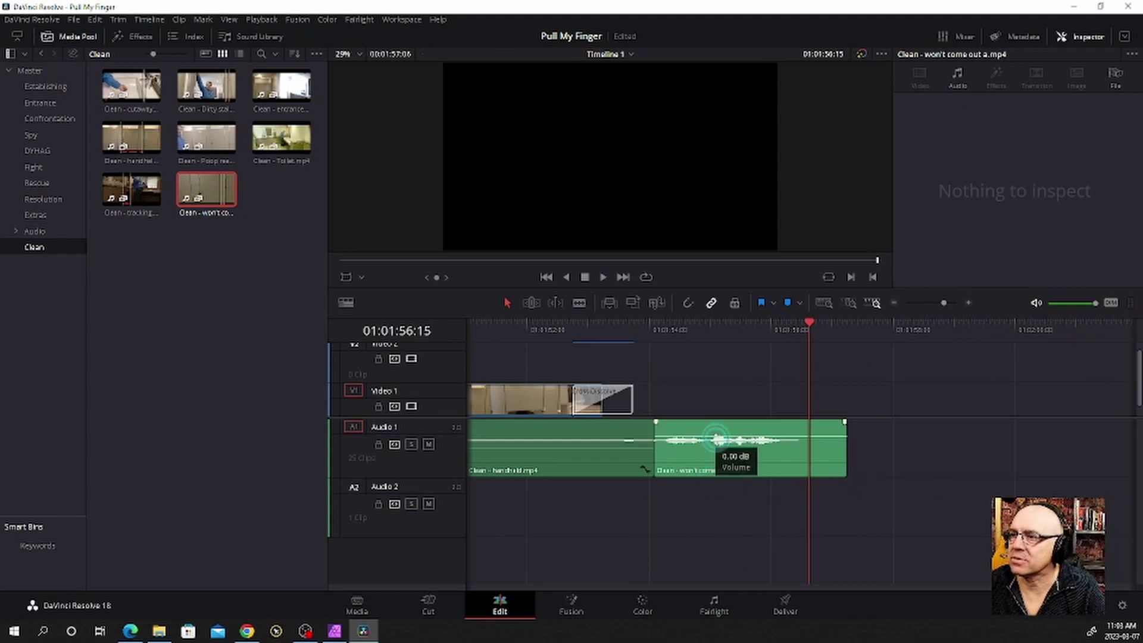
pyautogui.click(579, 329)
pyautogui.press('space')
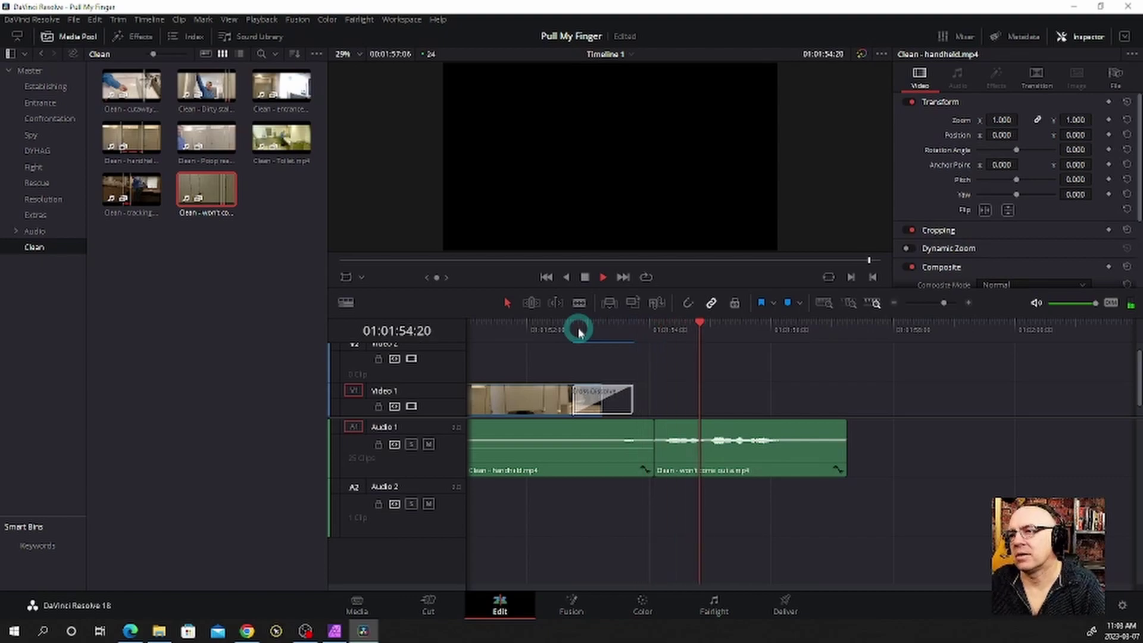
pyautogui.press('space')
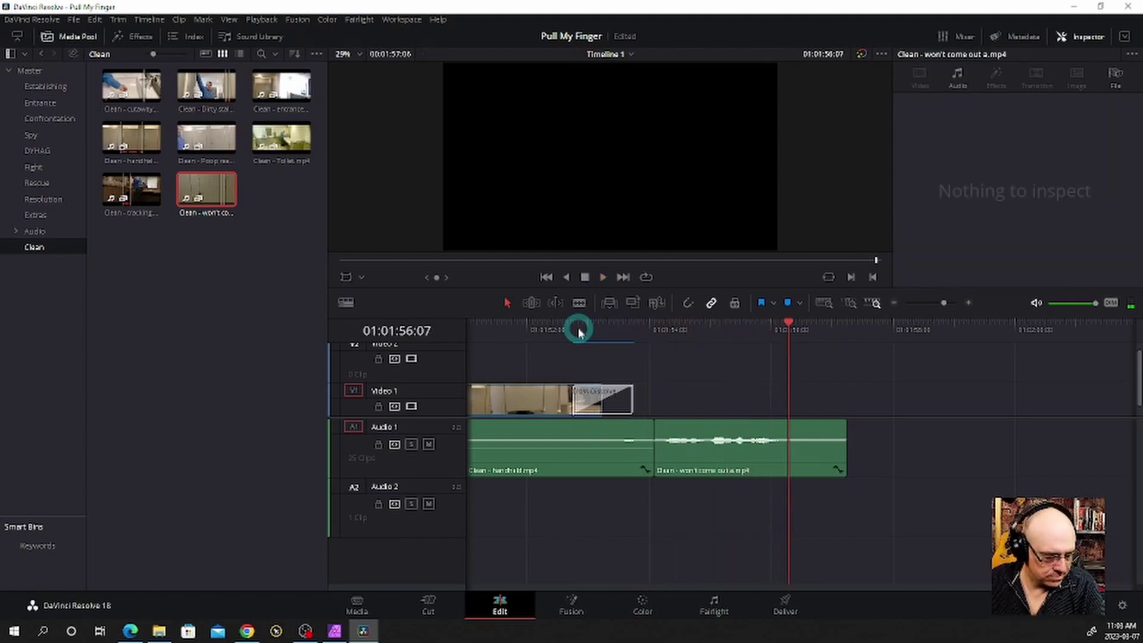